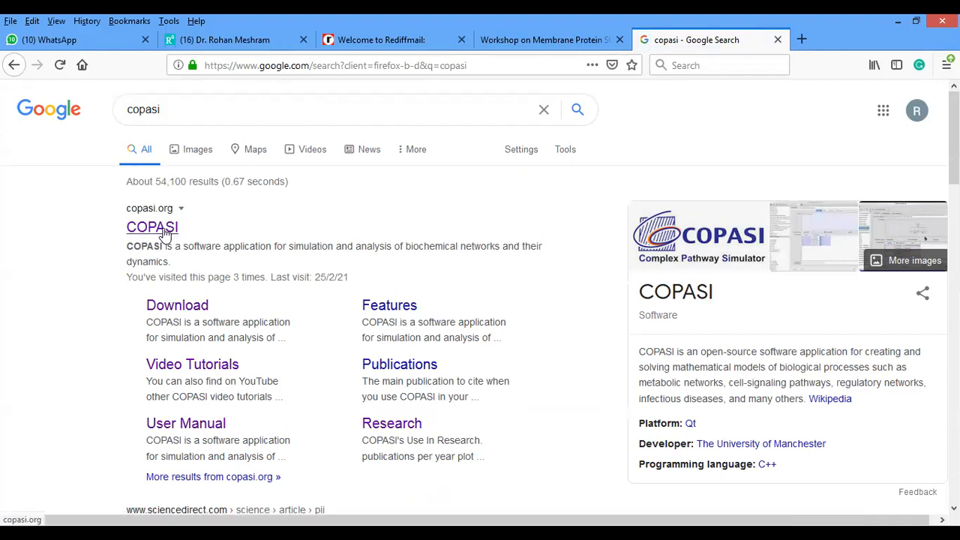
Open the COPASI website from the Google results and look through the home page and its recent news.
{"action": "left_click", "coordinate": [165, 234]}
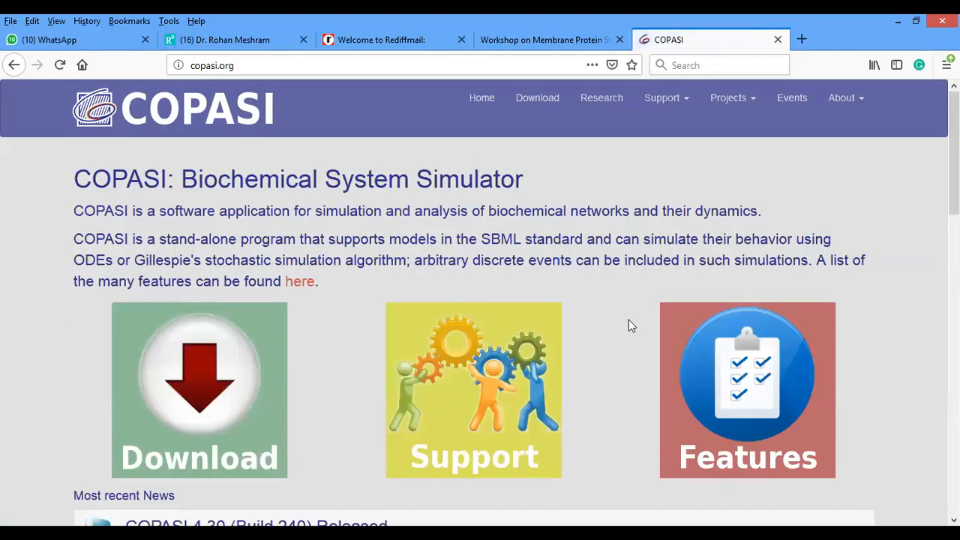
{"action": "scroll", "coordinate": [427, 222], "scroll_direction": "down", "scroll_amount": 1}
{"action": "scroll", "coordinate": [426, 222], "scroll_direction": "down", "scroll_amount": 2}
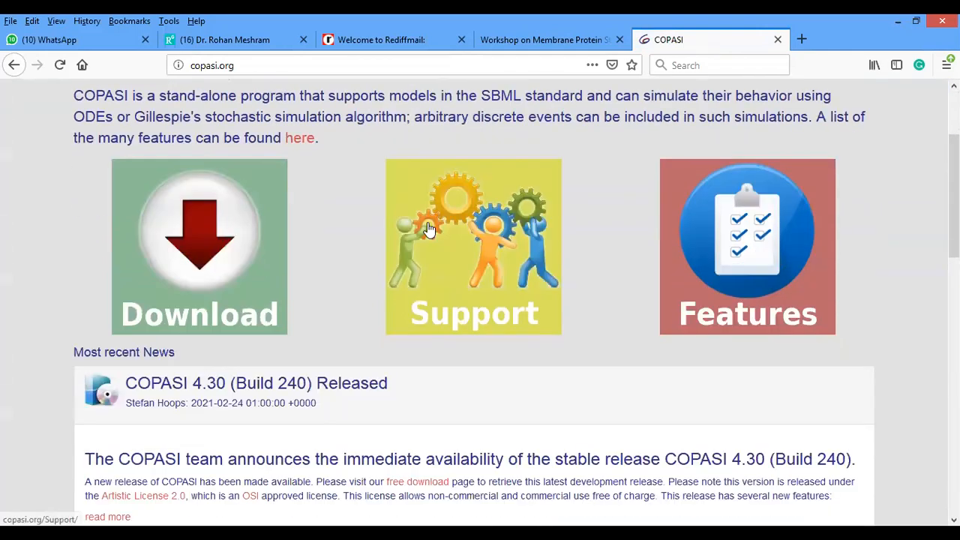
{"action": "scroll", "coordinate": [429, 229], "scroll_direction": "down", "scroll_amount": 5}
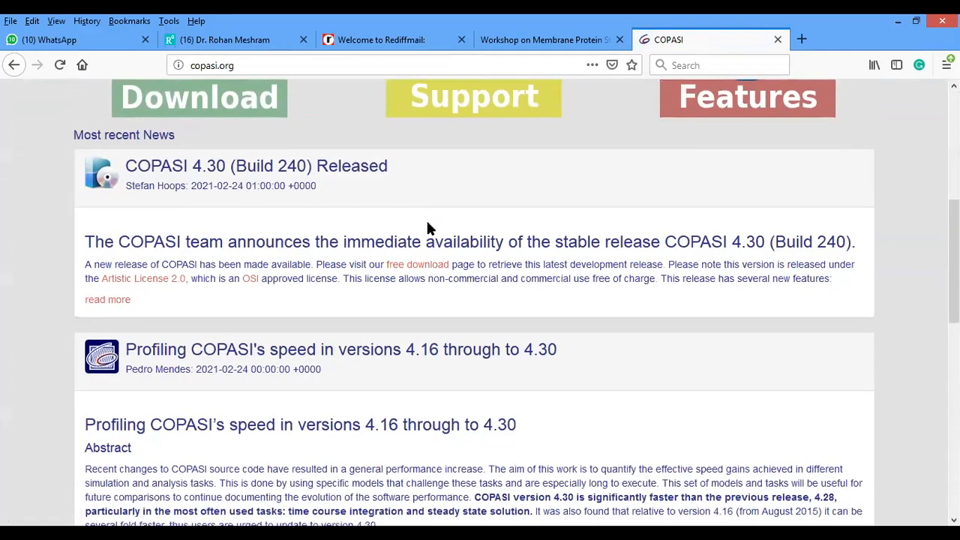
{"action": "scroll", "coordinate": [429, 228], "scroll_direction": "down", "scroll_amount": 5}
{"action": "scroll", "coordinate": [427, 225], "scroll_direction": "up", "scroll_amount": 8}
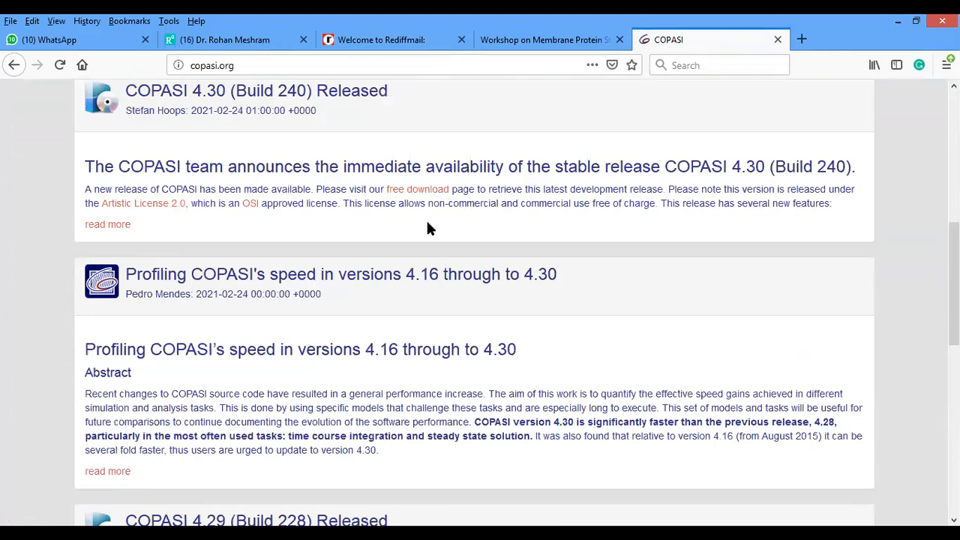
{"action": "scroll", "coordinate": [429, 229], "scroll_direction": "up", "scroll_amount": 5}
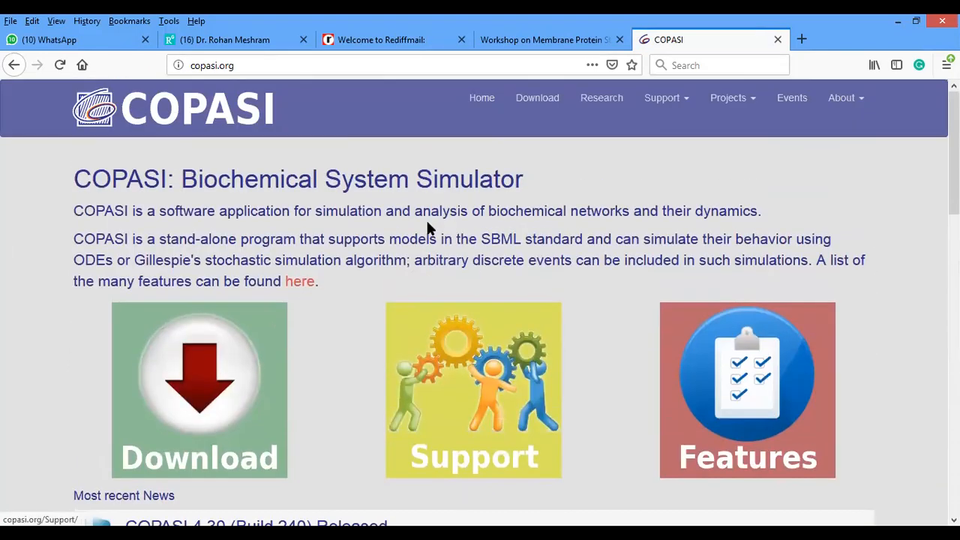
Reduce the page zoom to 90% and review the home page's introduction and news posts.
{"action": "key", "text": "ctrl+minus"}
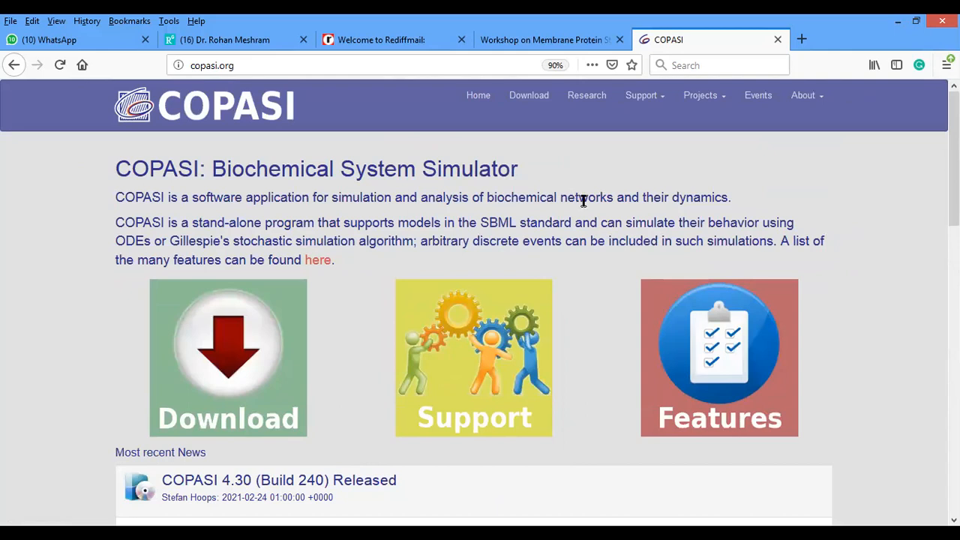
{"action": "scroll", "coordinate": [583, 201], "scroll_direction": "down", "scroll_amount": 8}
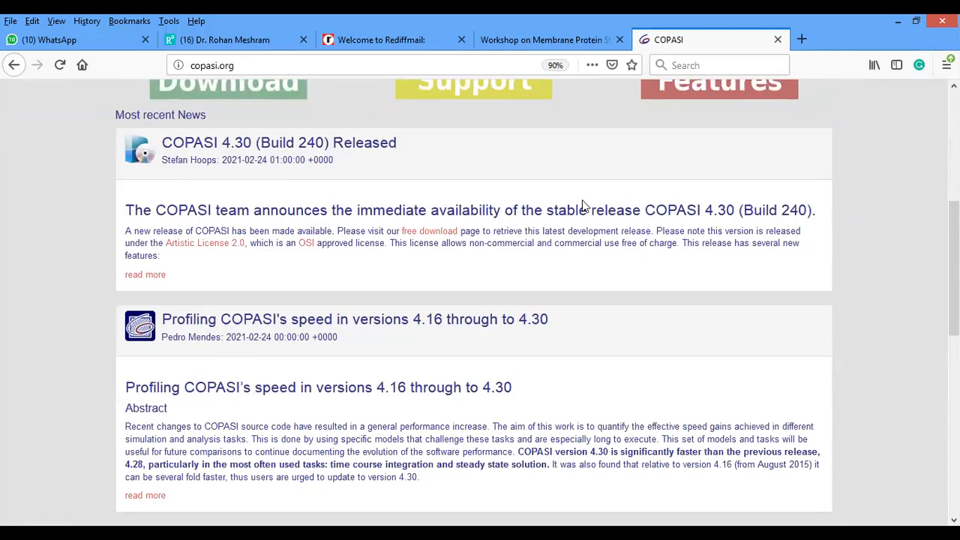
{"action": "scroll", "coordinate": [584, 203], "scroll_direction": "up", "scroll_amount": 6}
{"action": "scroll", "coordinate": [583, 200], "scroll_direction": "up", "scroll_amount": 3}
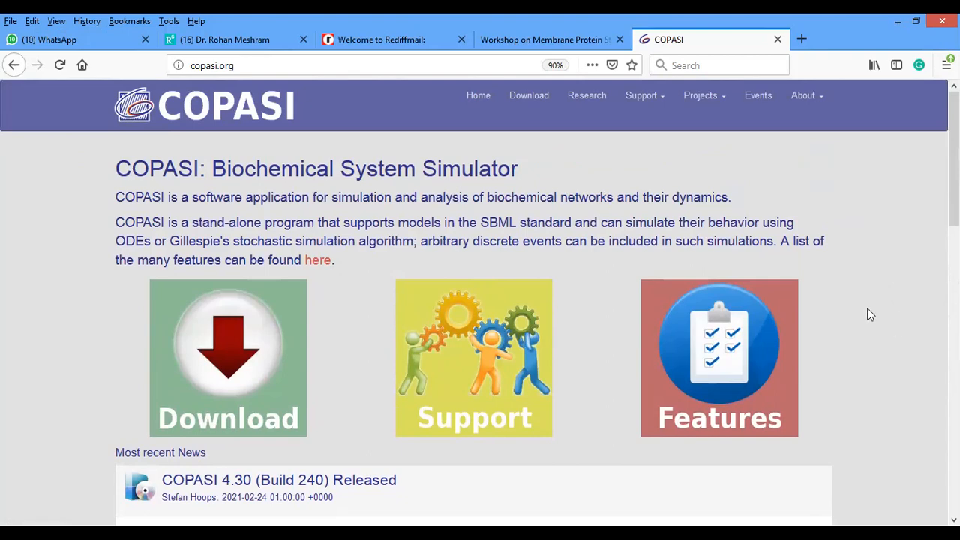
{"action": "scroll", "coordinate": [870, 315], "scroll_direction": "down", "scroll_amount": 3}
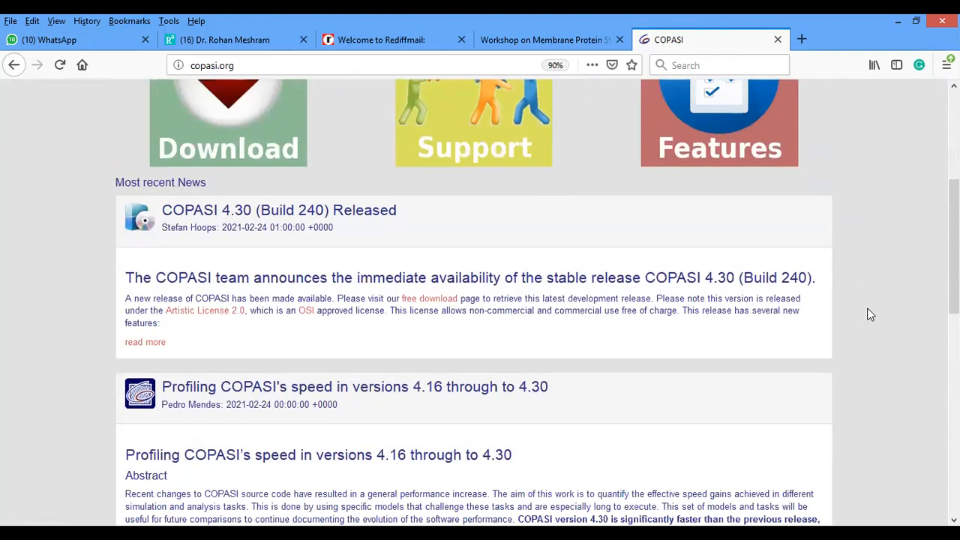
{"action": "scroll", "coordinate": [870, 315], "scroll_direction": "down", "scroll_amount": 4}
{"action": "scroll", "coordinate": [870, 315], "scroll_direction": "up", "scroll_amount": 7}
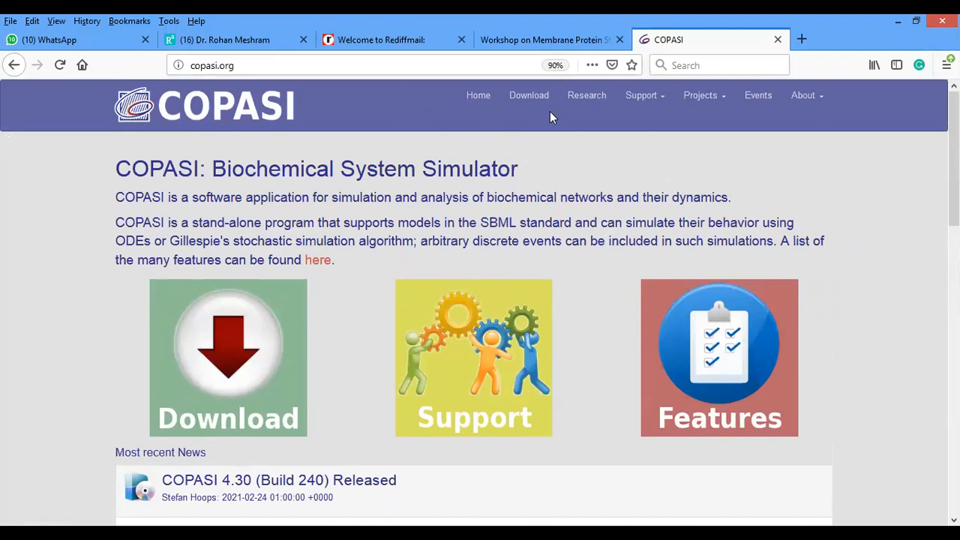
Look over the COPASI 4.30 (Build 240) packages on the Download page and return to the home page.
{"action": "left_click", "coordinate": [523, 99]}
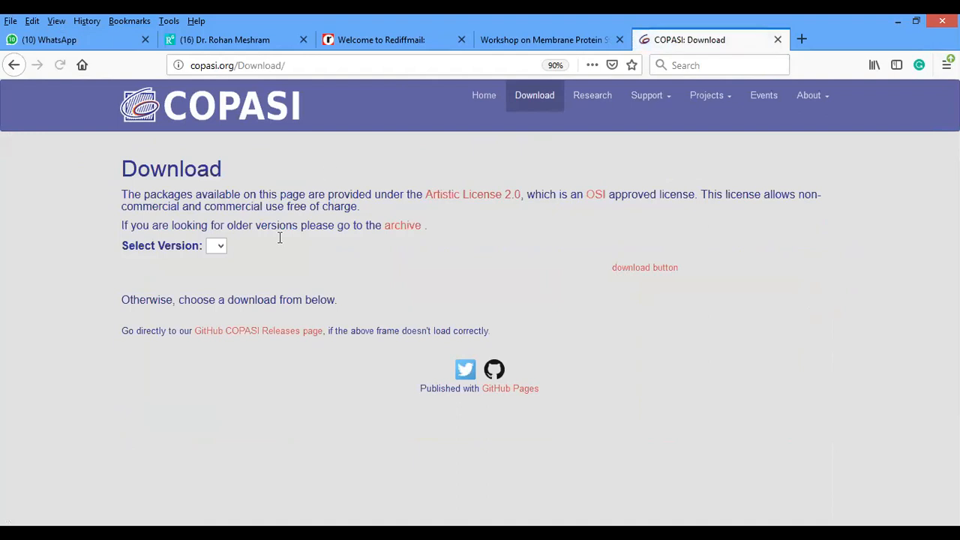
{"action": "scroll", "coordinate": [347, 293], "scroll_direction": "down", "scroll_amount": 3}
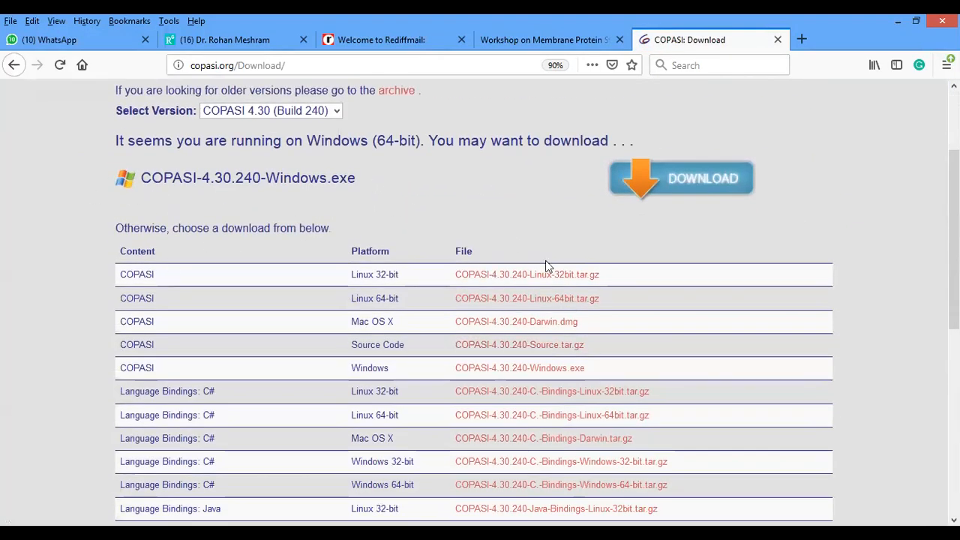
{"action": "left_click", "coordinate": [14, 65]}
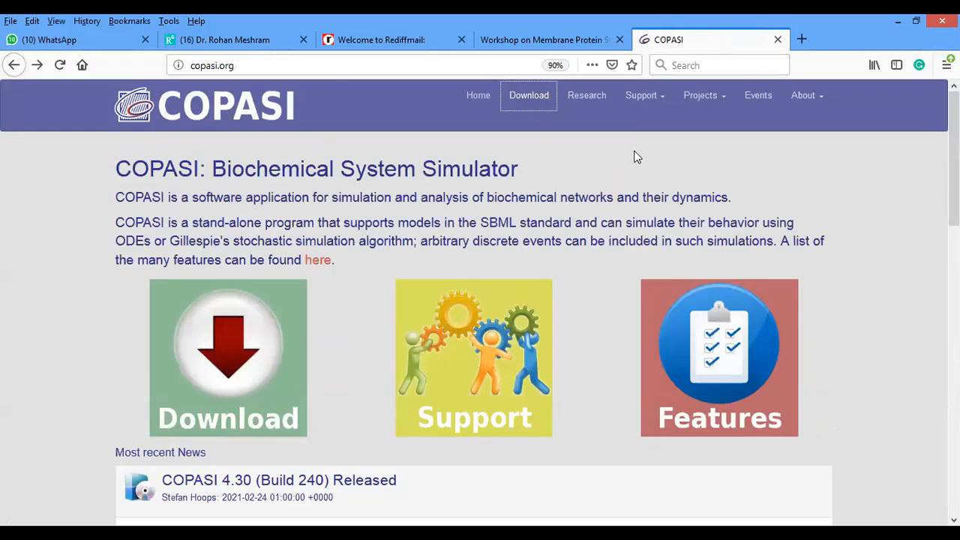
Open the Research page and examine COPASI's research uses and the most recent publications from 2020 and 2019.
{"action": "left_click", "coordinate": [590, 98]}
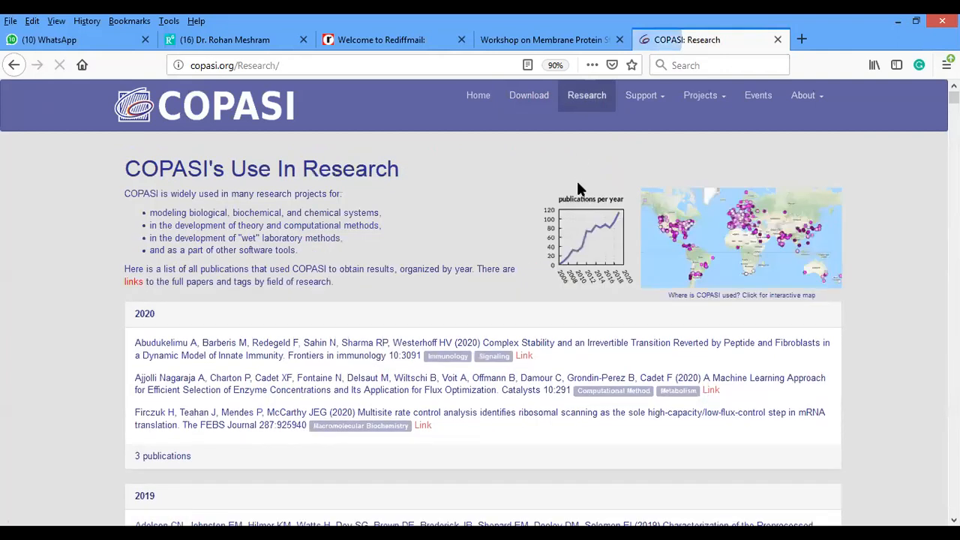
{"action": "scroll", "coordinate": [315, 332], "scroll_direction": "down", "scroll_amount": 3}
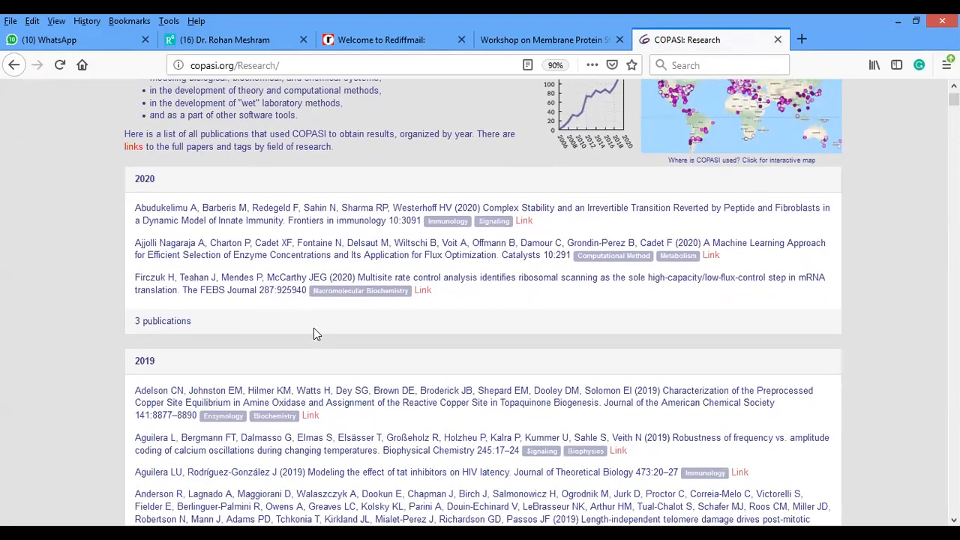
{"action": "scroll", "coordinate": [313, 327], "scroll_direction": "up", "scroll_amount": 2}
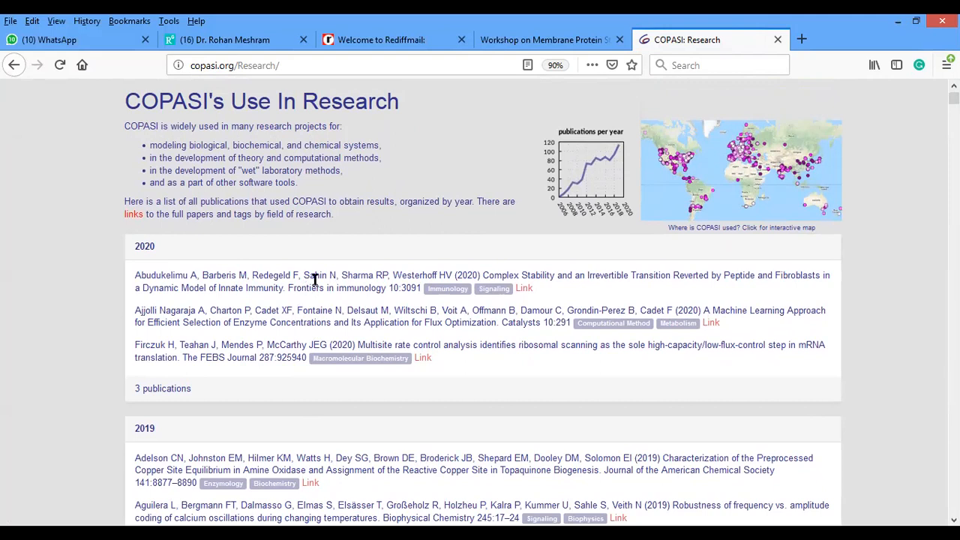
{"action": "scroll", "coordinate": [315, 279], "scroll_direction": "down", "scroll_amount": 5}
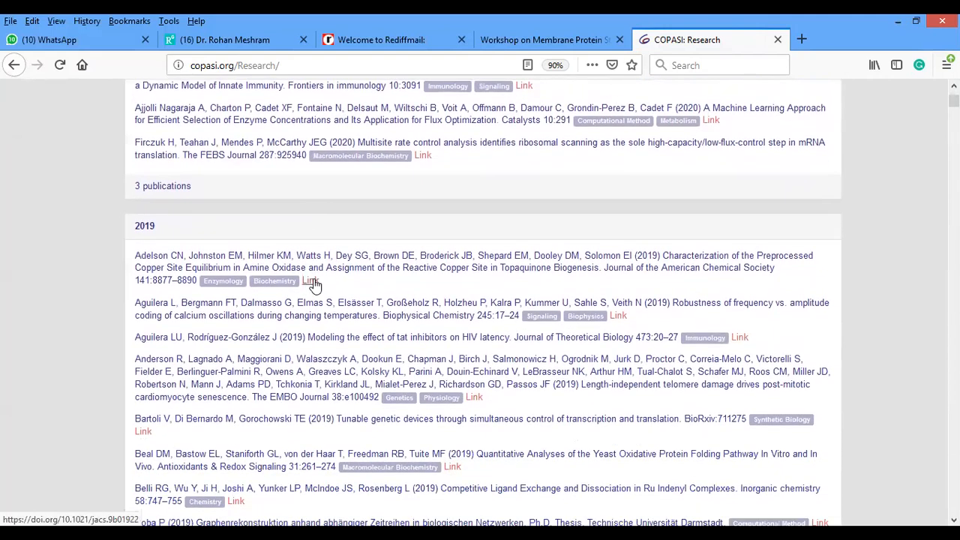
{"action": "scroll", "coordinate": [402, 283], "scroll_direction": "up", "scroll_amount": 2}
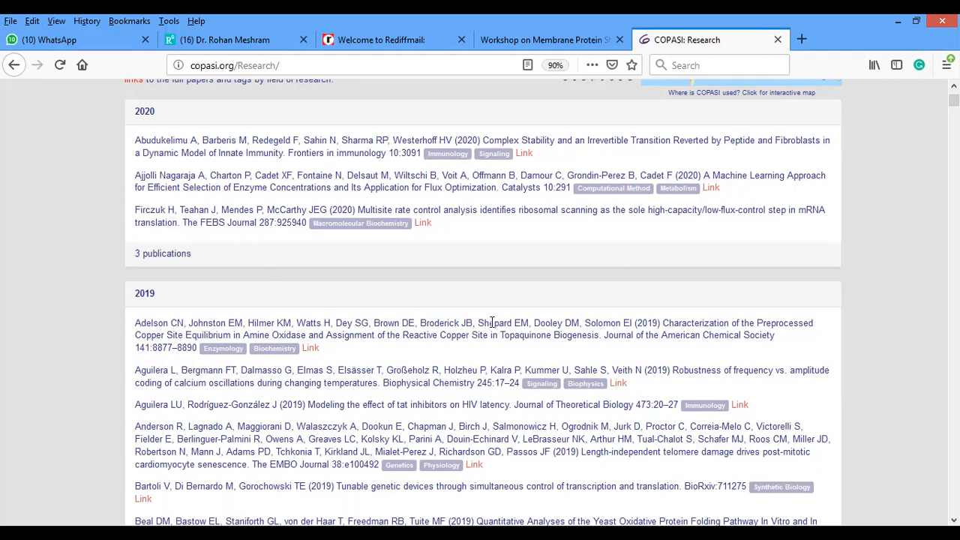
{"action": "scroll", "coordinate": [491, 322], "scroll_direction": "up", "scroll_amount": 2}
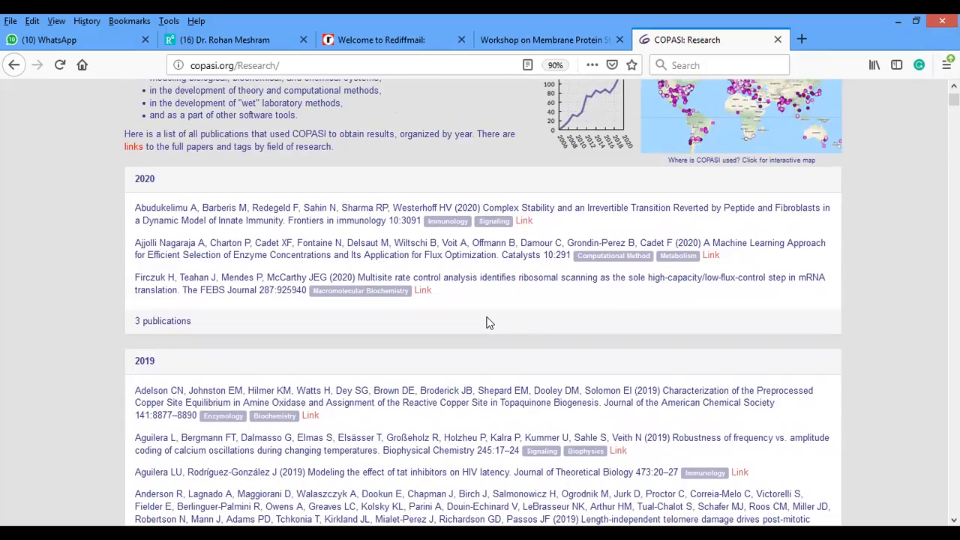
Skim the full 2019 publication list as far as the 2018 section and return to the start of the Research page.
{"action": "scroll", "coordinate": [485, 322], "scroll_direction": "down", "scroll_amount": 13}
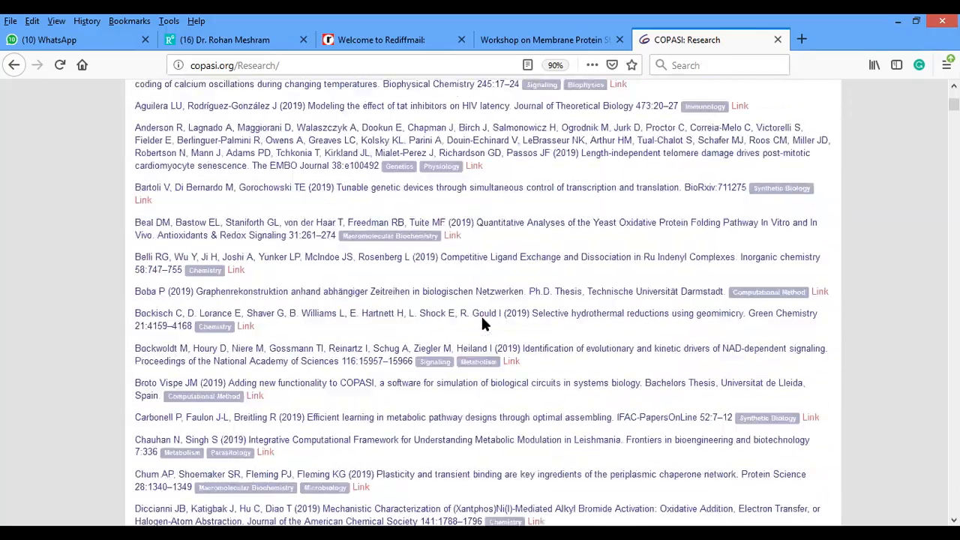
{"action": "scroll", "coordinate": [483, 321], "scroll_direction": "down", "scroll_amount": 14}
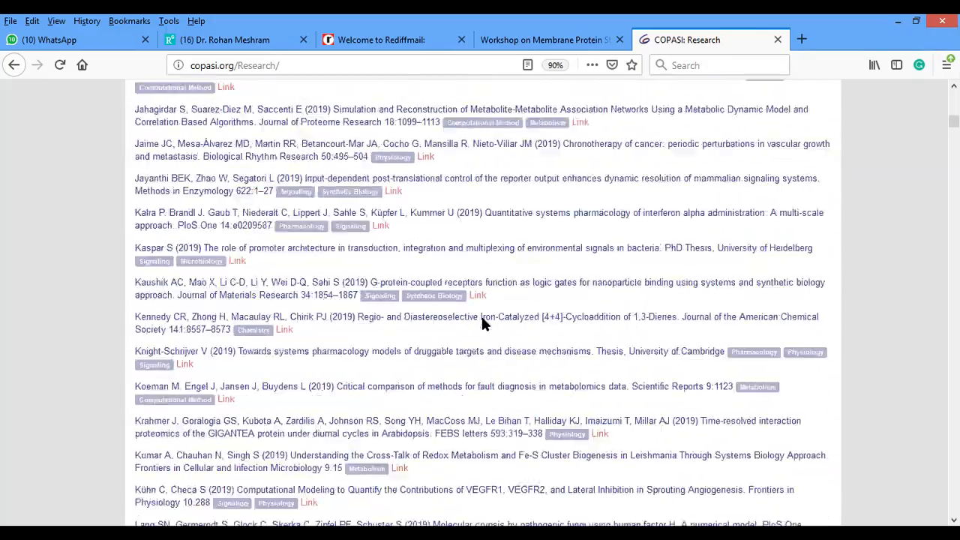
{"action": "scroll", "coordinate": [482, 322], "scroll_direction": "down", "scroll_amount": 12}
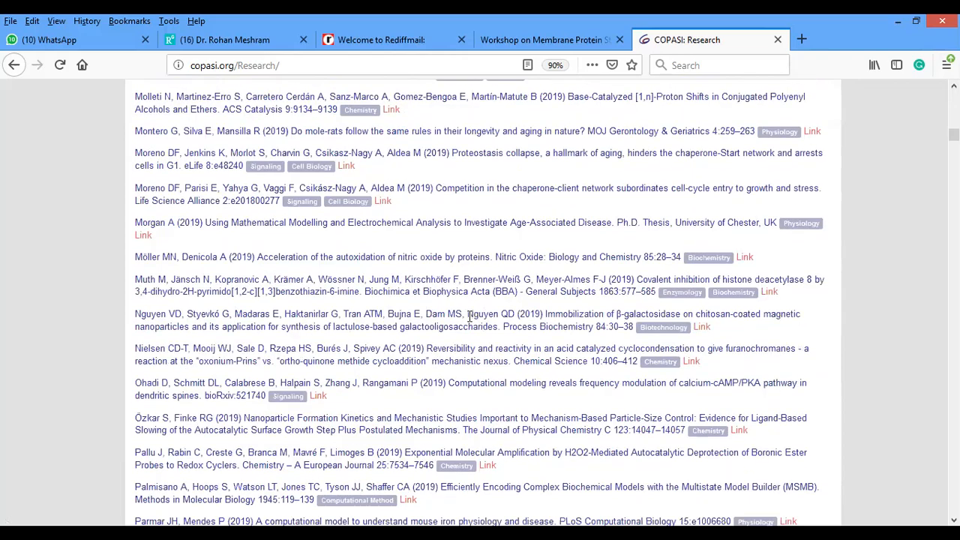
{"action": "scroll", "coordinate": [469, 318], "scroll_direction": "down", "scroll_amount": 14}
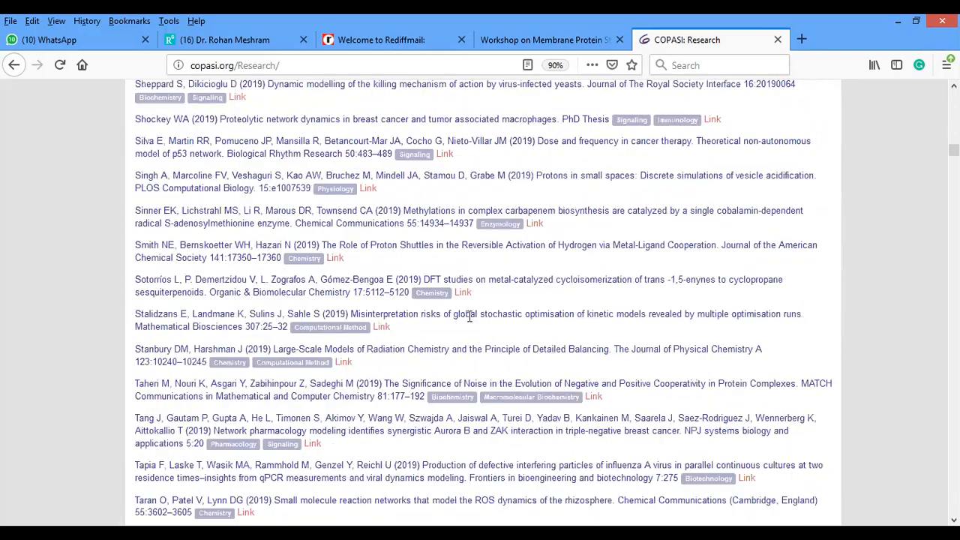
{"action": "scroll", "coordinate": [469, 314], "scroll_direction": "down", "scroll_amount": 10}
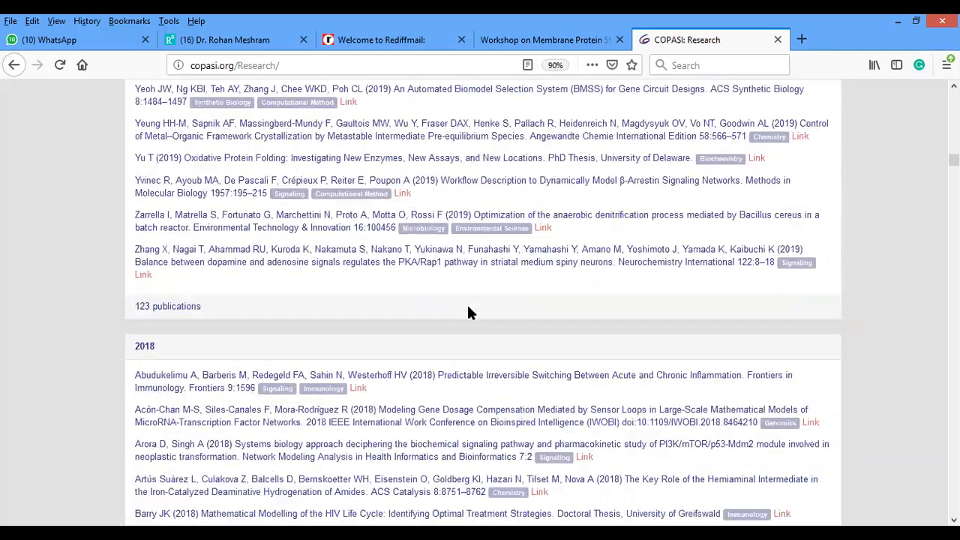
{"action": "scroll", "coordinate": [465, 308], "scroll_direction": "up", "scroll_amount": 20}
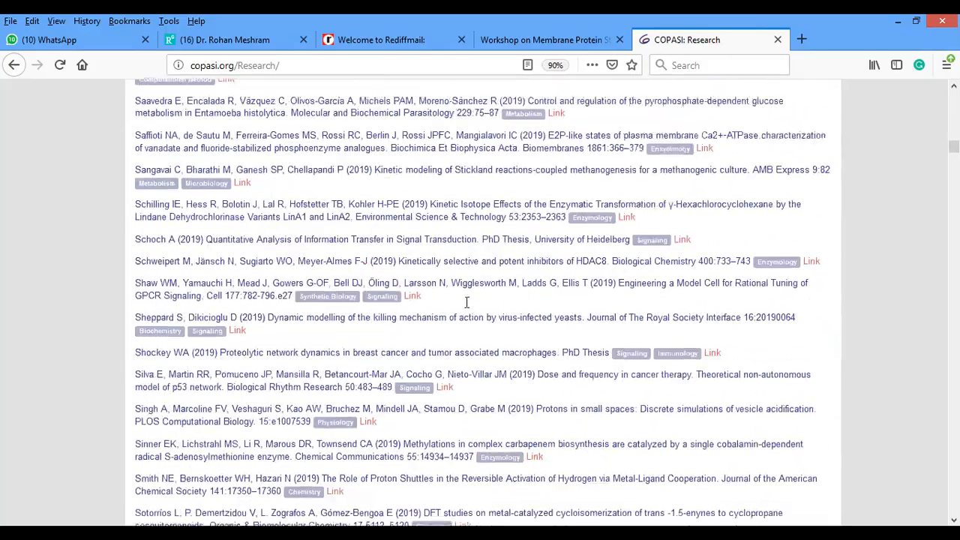
{"action": "scroll", "coordinate": [465, 304], "scroll_direction": "up", "scroll_amount": 20}
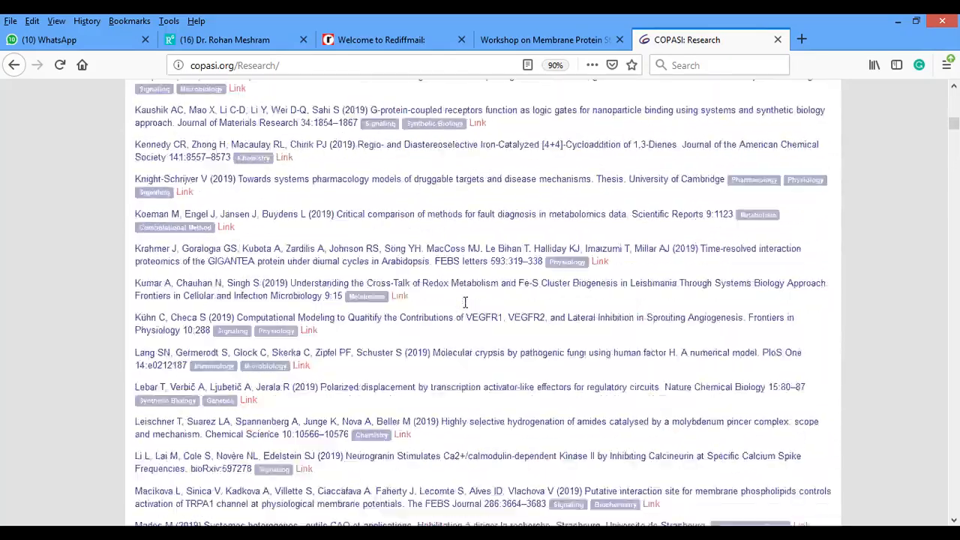
{"action": "scroll", "coordinate": [461, 309], "scroll_direction": "up", "scroll_amount": 20}
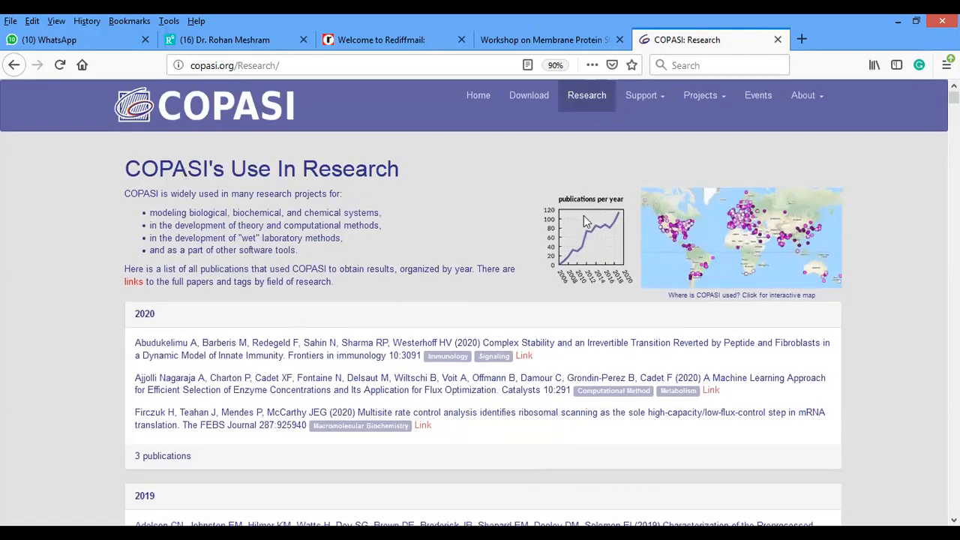
Open the support section's Video Tutorials page and browse the videos on introduction, model creation and time course simulation.
{"action": "left_click", "coordinate": [639, 103]}
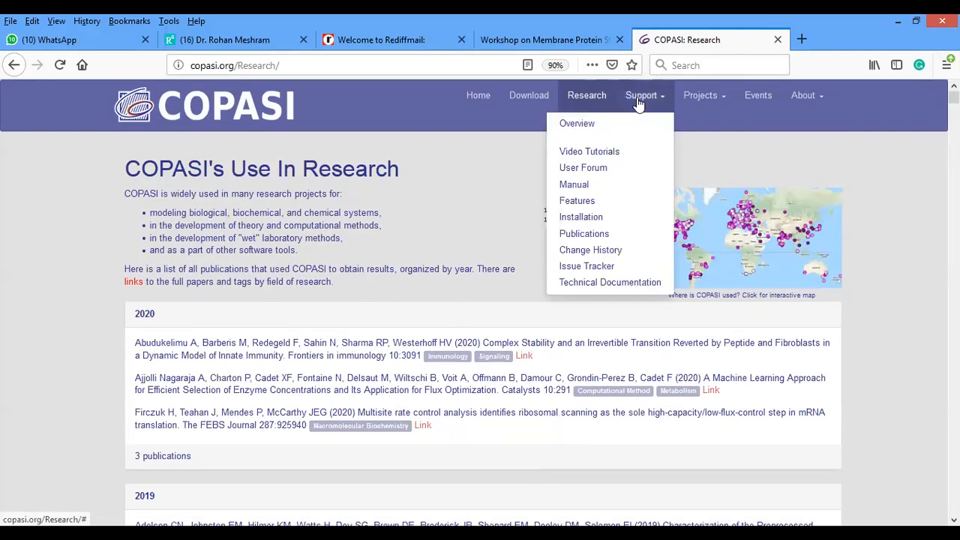
{"action": "left_click", "coordinate": [605, 154]}
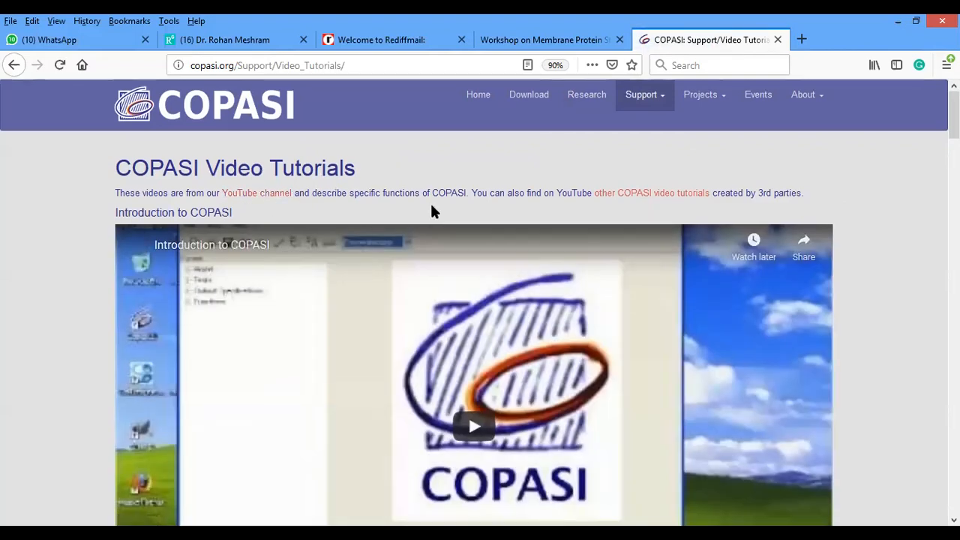
{"action": "scroll", "coordinate": [431, 207], "scroll_direction": "down", "scroll_amount": 6}
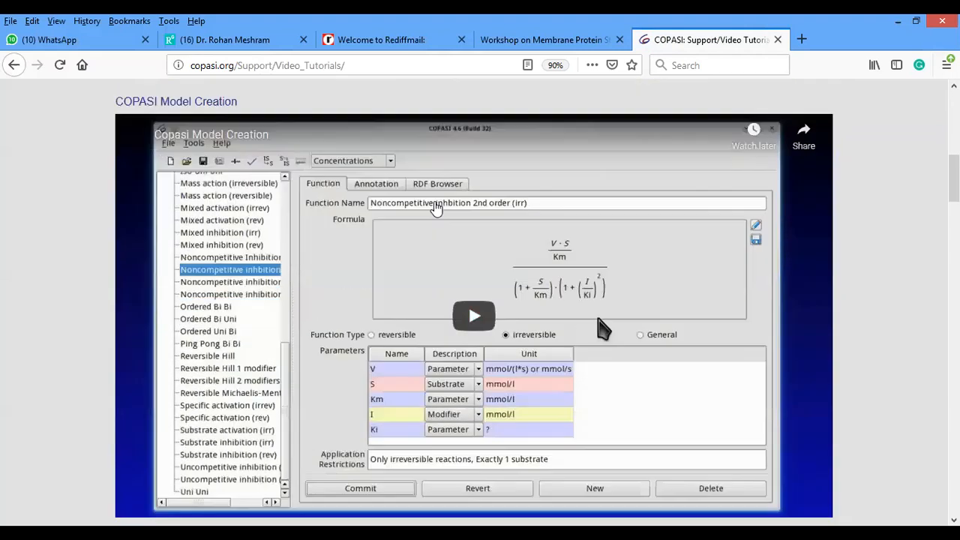
{"action": "scroll", "coordinate": [435, 208], "scroll_direction": "down", "scroll_amount": 3}
{"action": "scroll", "coordinate": [438, 206], "scroll_direction": "down", "scroll_amount": 5}
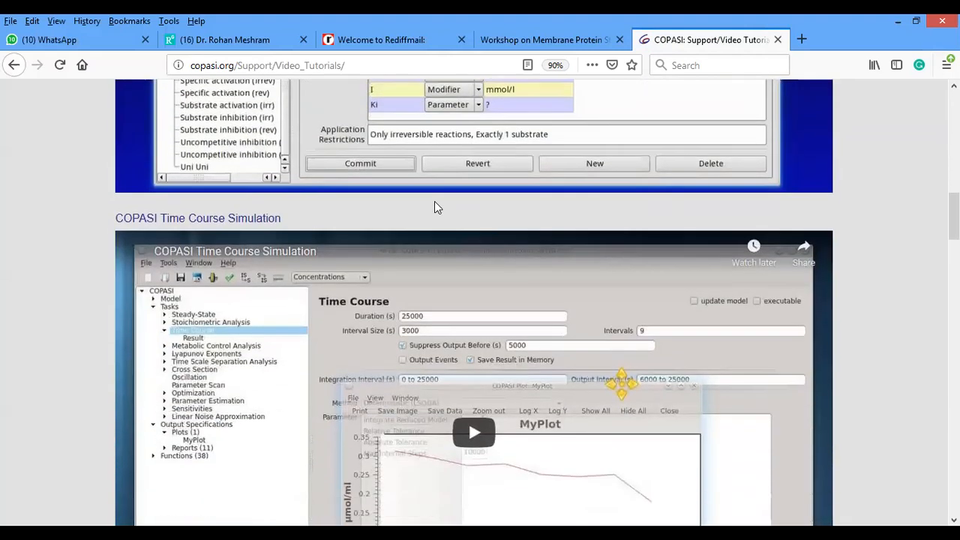
{"action": "scroll", "coordinate": [435, 207], "scroll_direction": "down", "scroll_amount": 3}
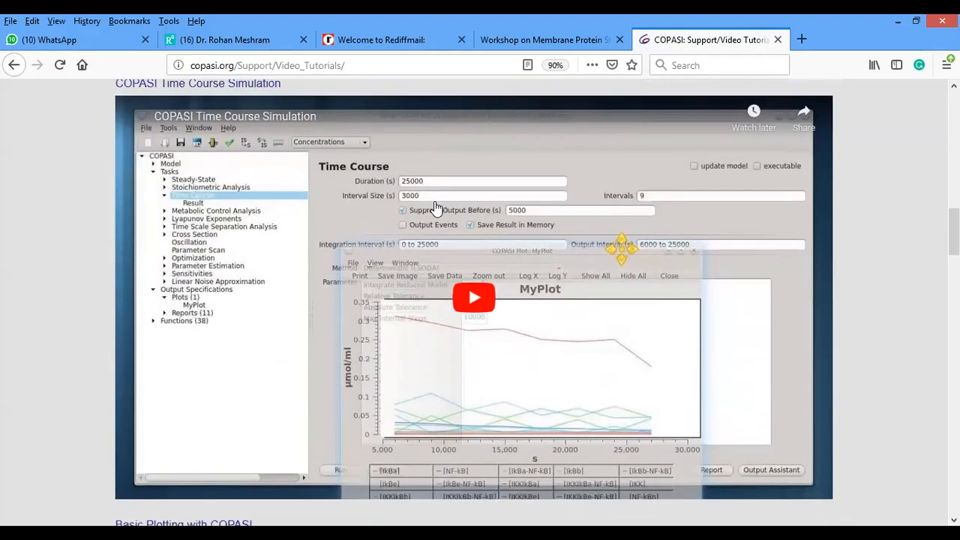
{"action": "scroll", "coordinate": [435, 207], "scroll_direction": "up", "scroll_amount": 15}
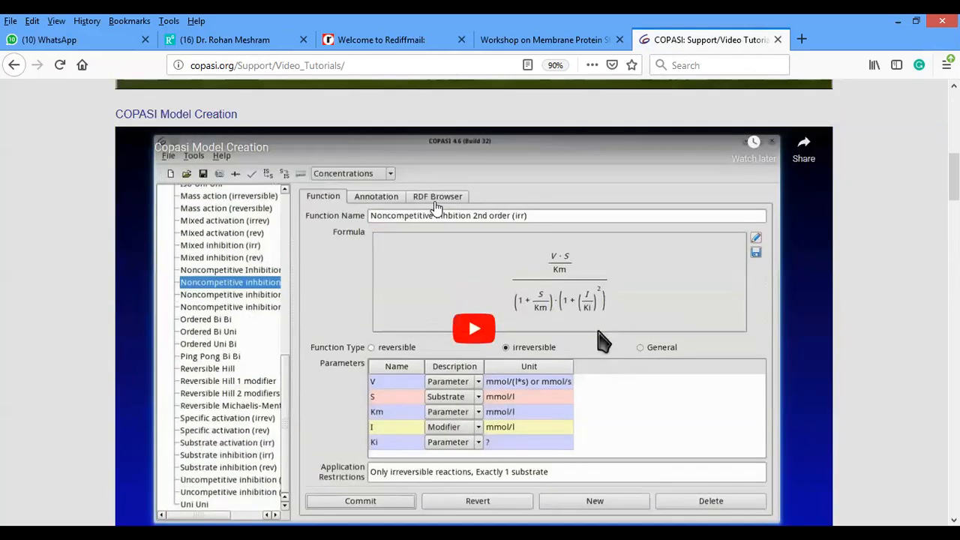
{"action": "scroll", "coordinate": [436, 207], "scroll_direction": "up", "scroll_amount": 5}
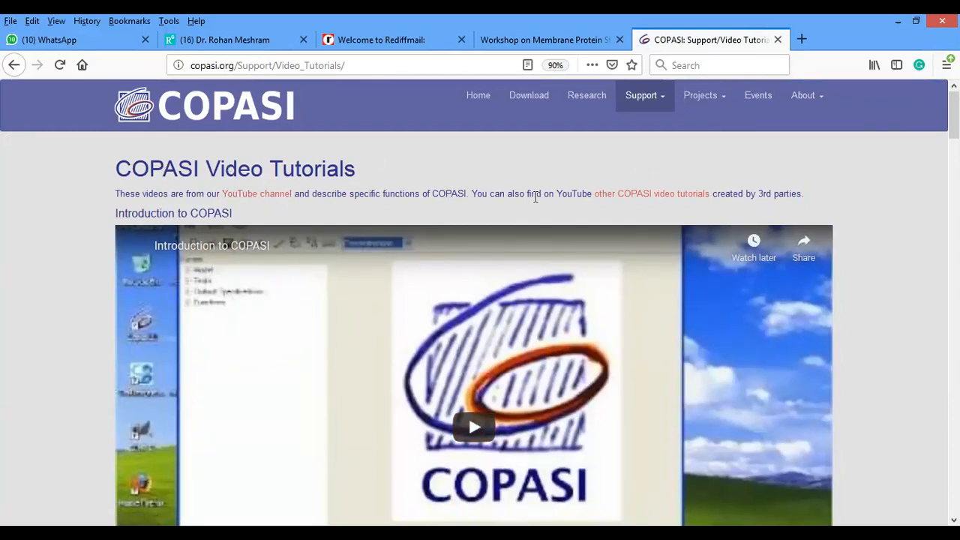
Open the support section's User Forum and look over the discussion topics listed there.
{"action": "left_click", "coordinate": [645, 96]}
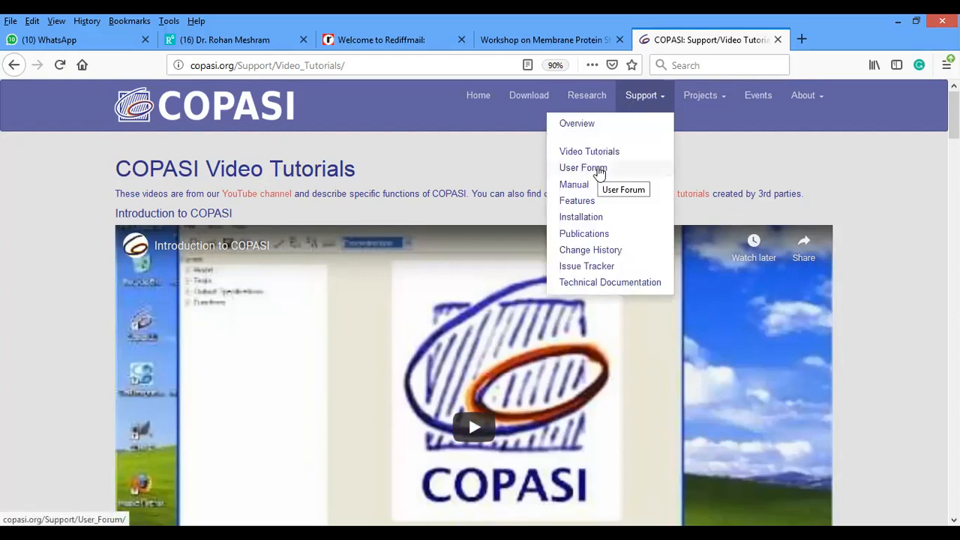
{"action": "left_click", "coordinate": [599, 172]}
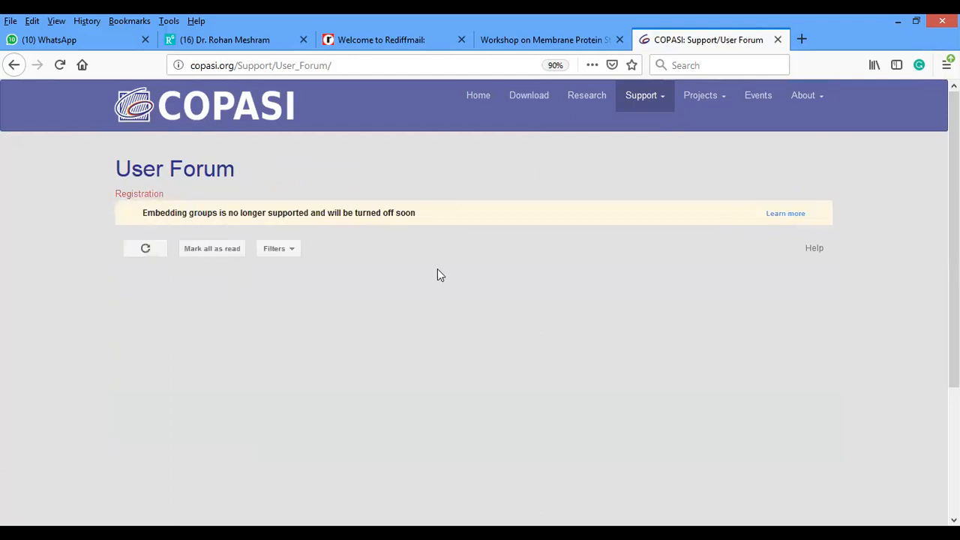
{"action": "scroll", "coordinate": [439, 275], "scroll_direction": "down", "scroll_amount": 3}
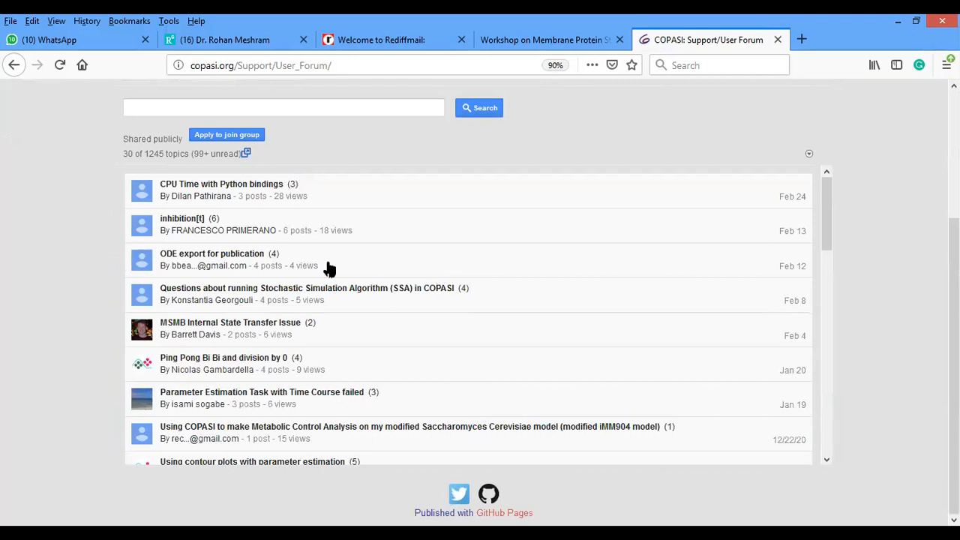
{"action": "mouse_move", "coordinate": [829, 230]}
{"action": "left_mouse_down"}
{"action": "mouse_move", "coordinate": [823, 246]}
{"action": "mouse_move", "coordinate": [813, 209]}
{"action": "mouse_move", "coordinate": [831, 362]}
{"action": "mouse_move", "coordinate": [839, 219]}
{"action": "left_mouse_up"}
{"action": "scroll", "coordinate": [873, 256], "scroll_direction": "up", "scroll_amount": 3}
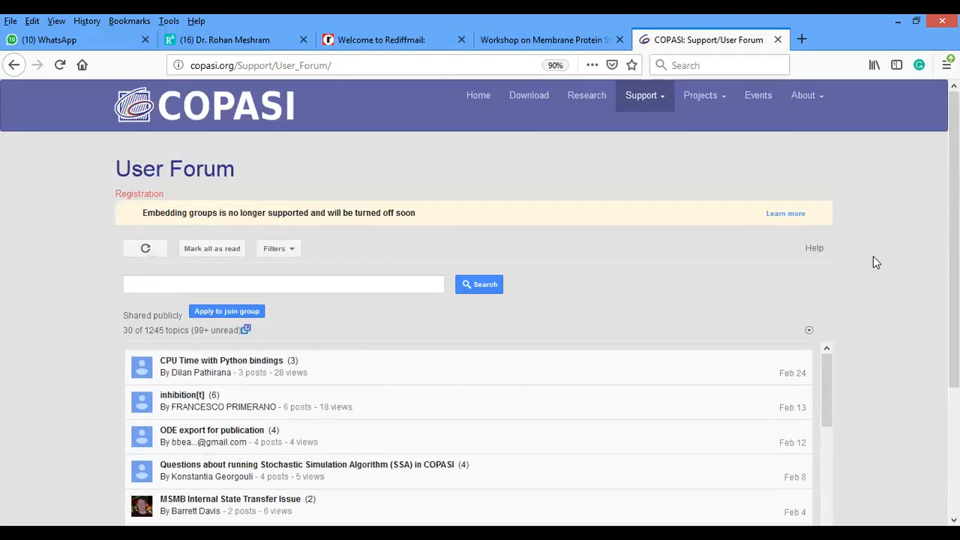
Open the User Manual and skim its table of contents from Model Creation down to the Bibliography and back.
{"action": "left_click", "coordinate": [648, 101]}
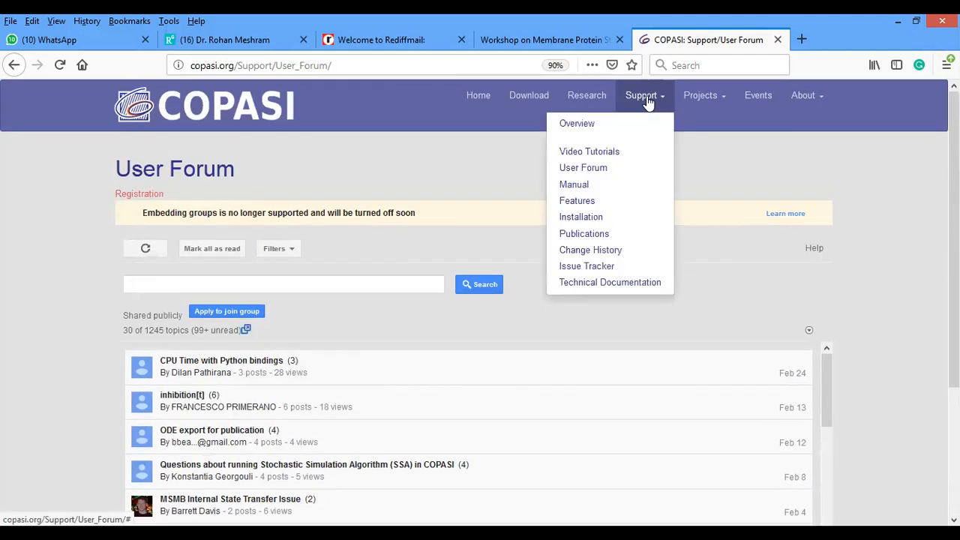
{"action": "left_click", "coordinate": [575, 190]}
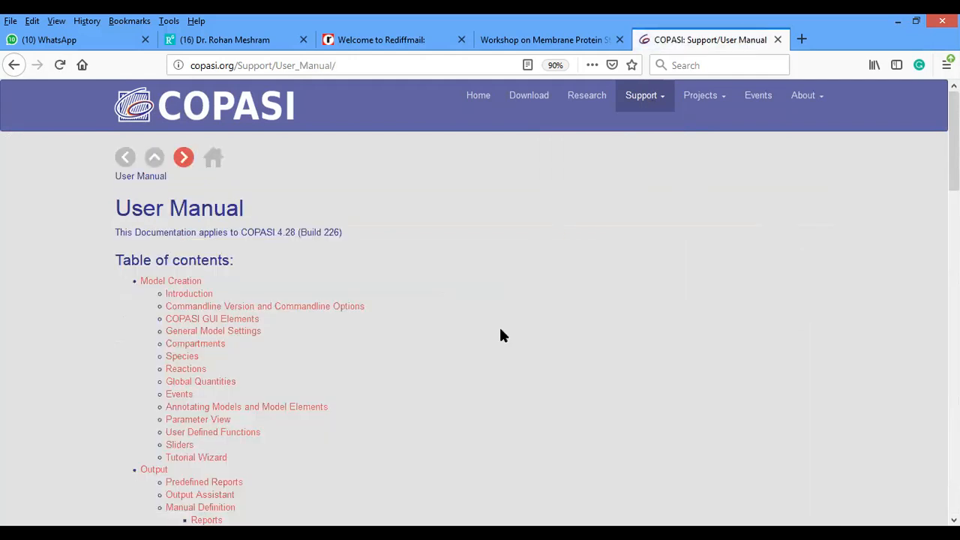
{"action": "scroll", "coordinate": [500, 329], "scroll_direction": "down", "scroll_amount": 2}
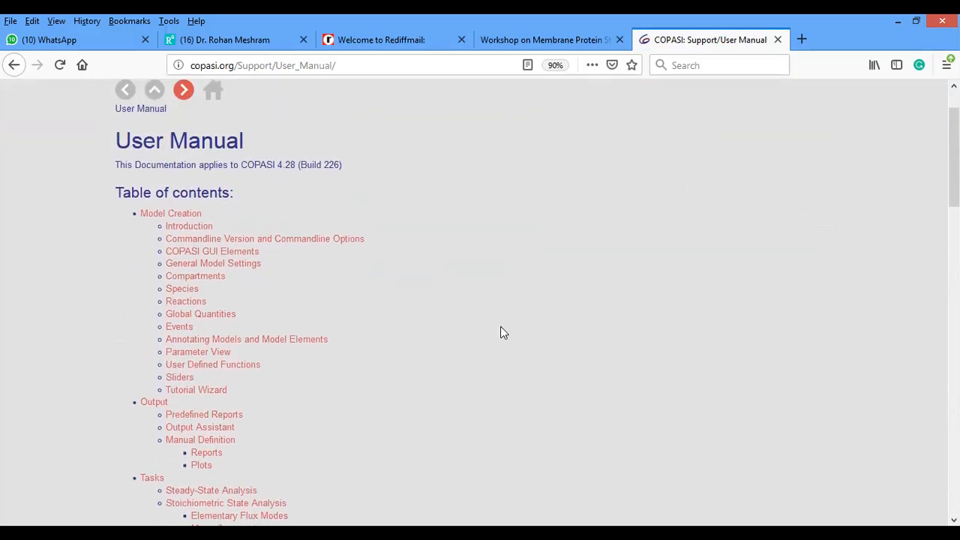
{"action": "scroll", "coordinate": [502, 333], "scroll_direction": "up", "scroll_amount": 2}
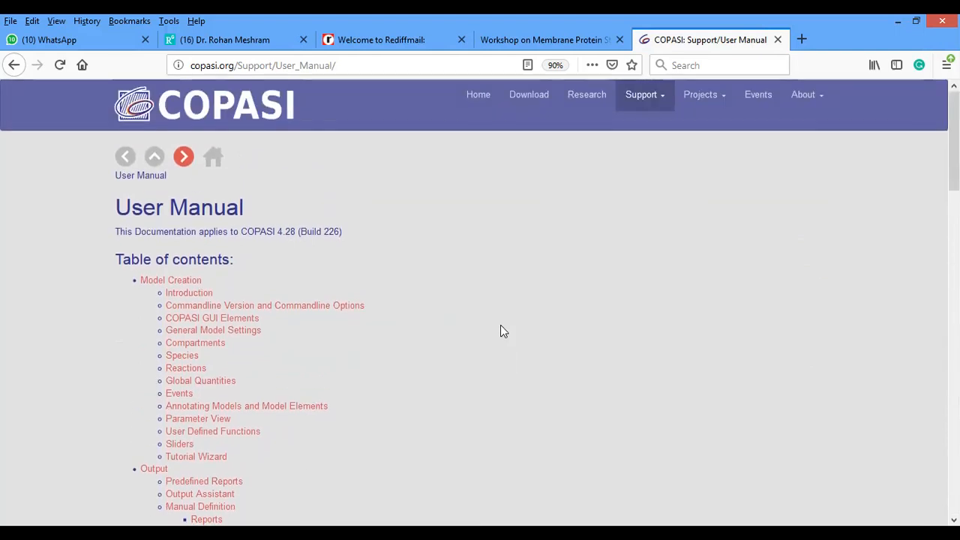
{"action": "scroll", "coordinate": [504, 331], "scroll_direction": "down", "scroll_amount": 8}
{"action": "scroll", "coordinate": [502, 328], "scroll_direction": "down", "scroll_amount": 20}
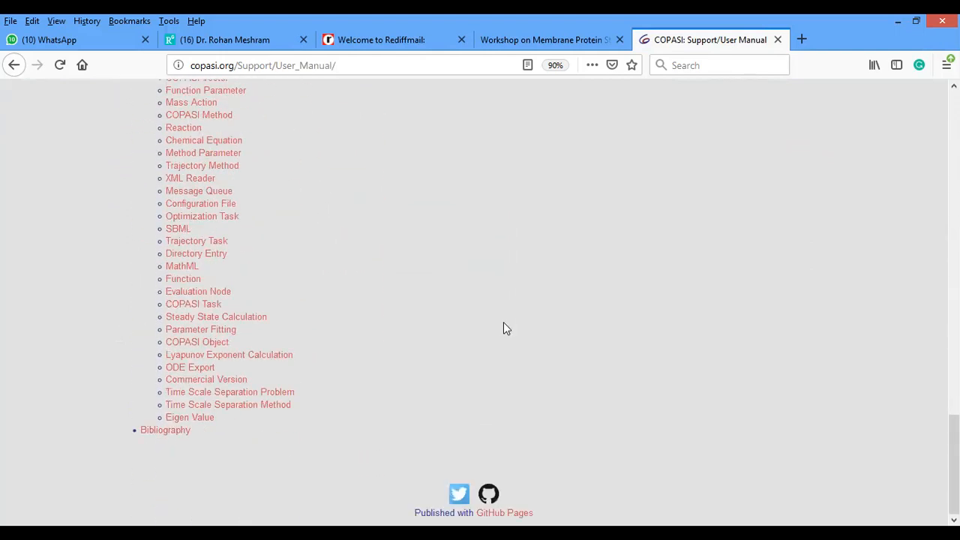
{"action": "scroll", "coordinate": [503, 328], "scroll_direction": "up", "scroll_amount": 4}
{"action": "scroll", "coordinate": [503, 328], "scroll_direction": "up", "scroll_amount": 19}
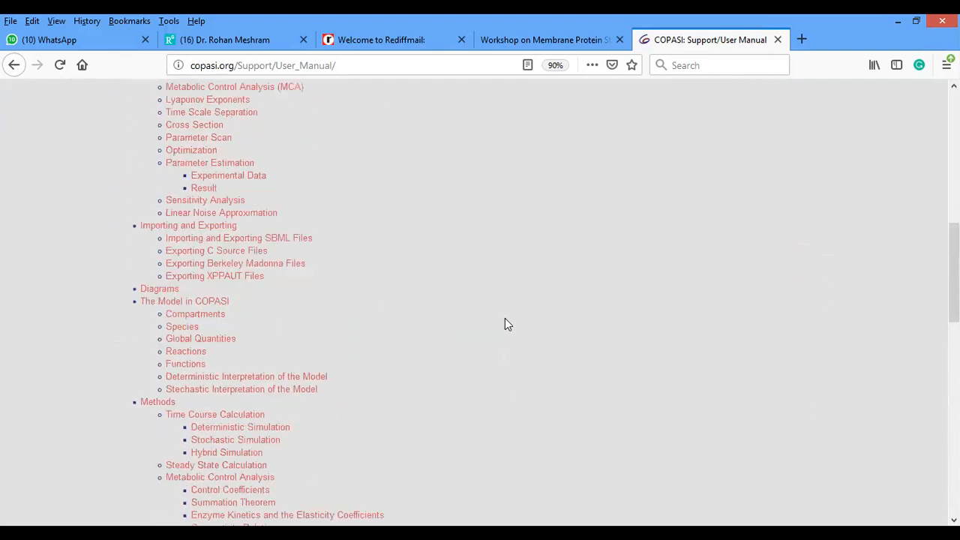
{"action": "scroll", "coordinate": [505, 324], "scroll_direction": "up", "scroll_amount": 15}
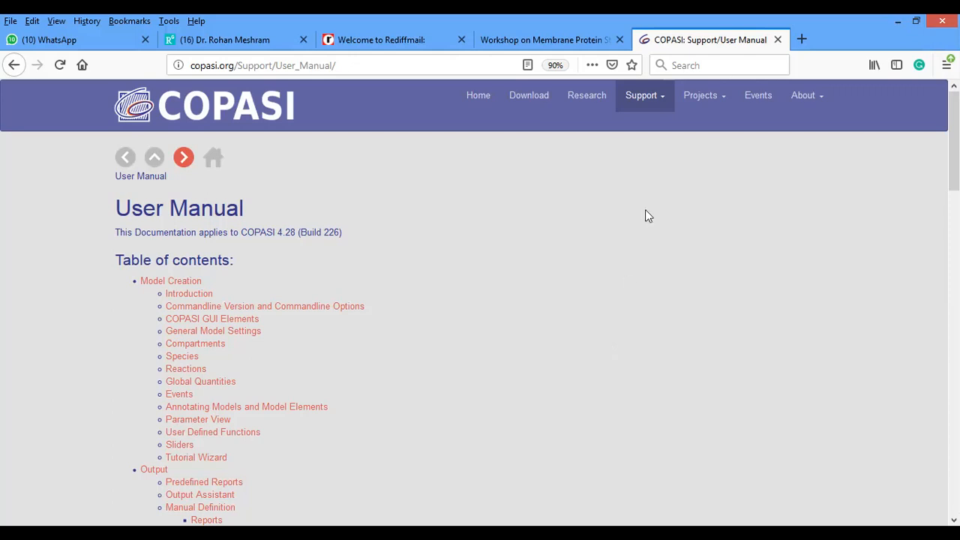
Look over the website's support and project topics, and browse the Events page down to the 2006 tutorials.
{"action": "left_click", "coordinate": [645, 96]}
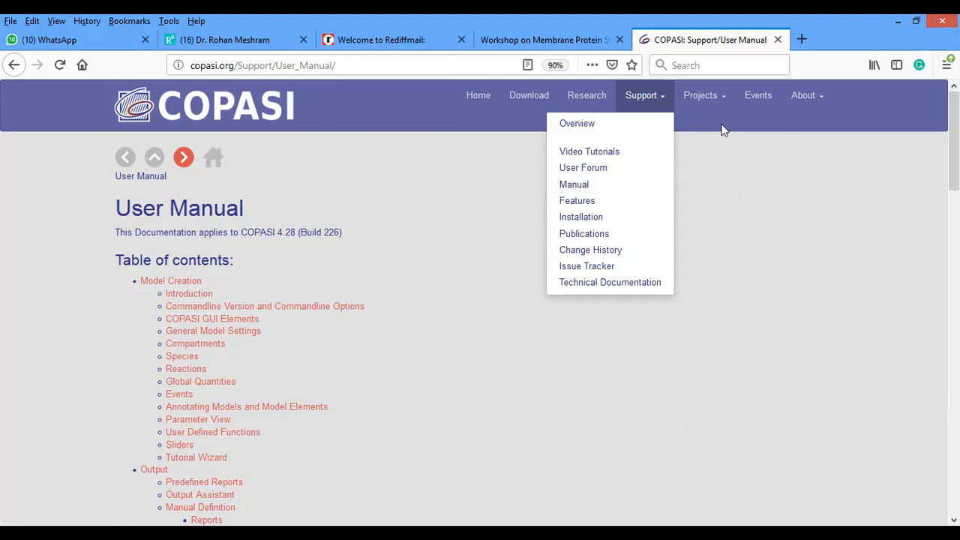
{"action": "left_click", "coordinate": [704, 98]}
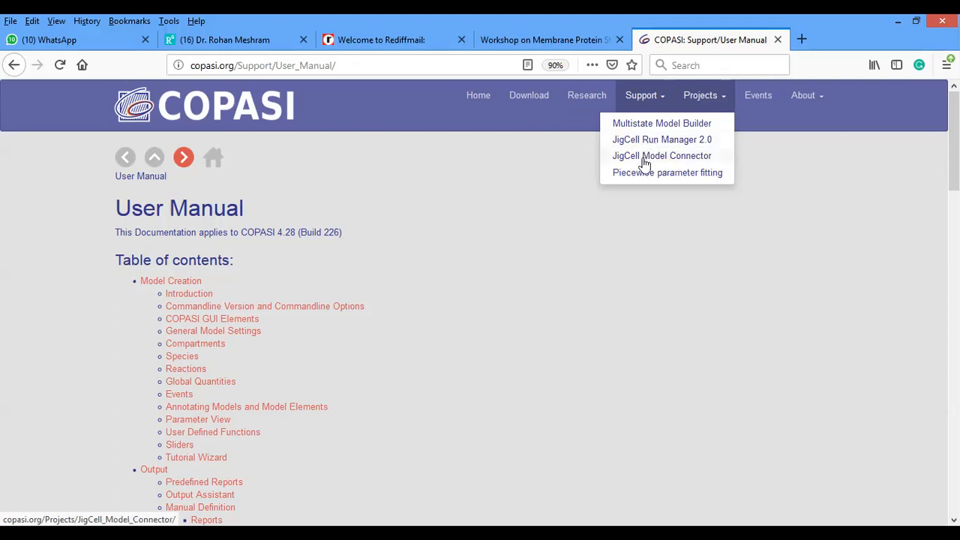
{"action": "left_click", "coordinate": [759, 96]}
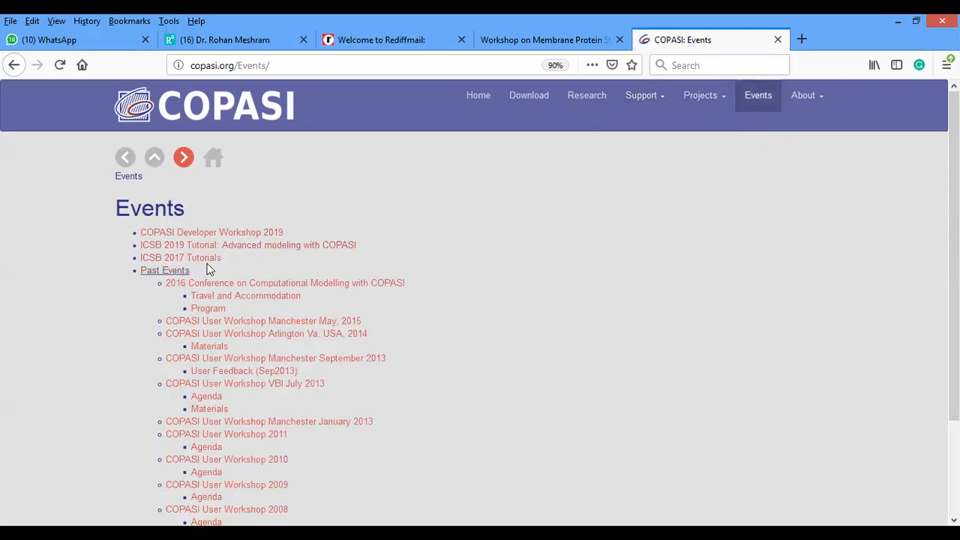
{"action": "scroll", "coordinate": [571, 270], "scroll_direction": "down", "scroll_amount": 3}
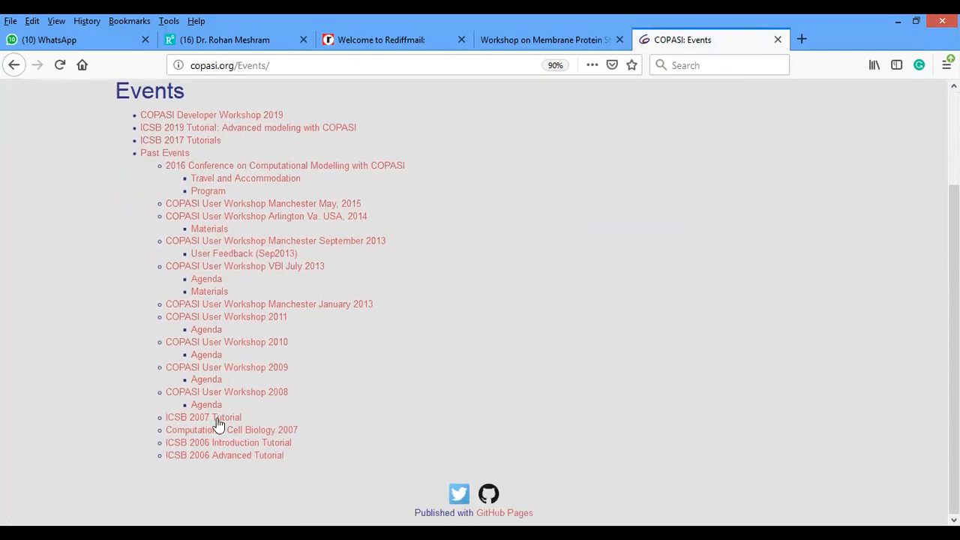
{"action": "scroll", "coordinate": [454, 342], "scroll_direction": "up", "scroll_amount": 3}
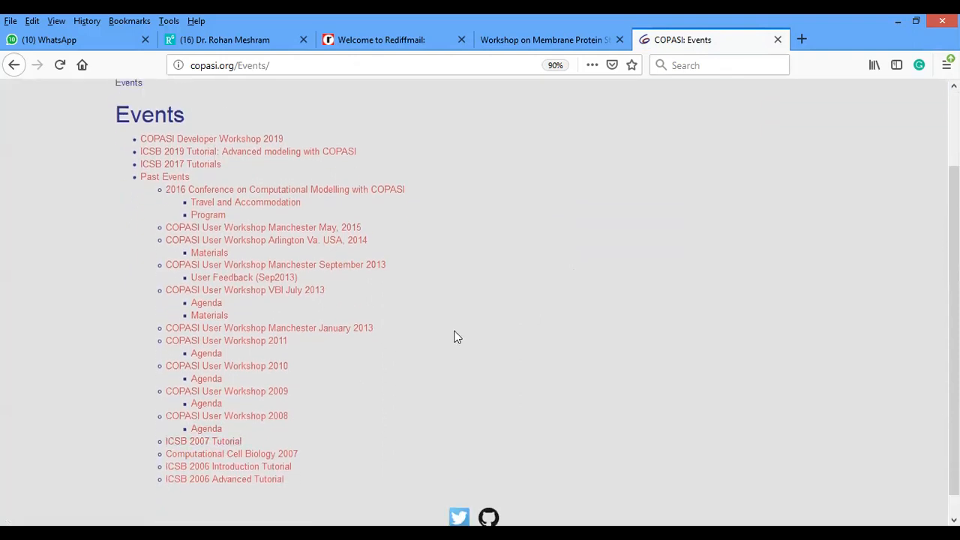
Check which pages the website's About section offers, and review the list of support resources again.
{"action": "left_click", "coordinate": [802, 101]}
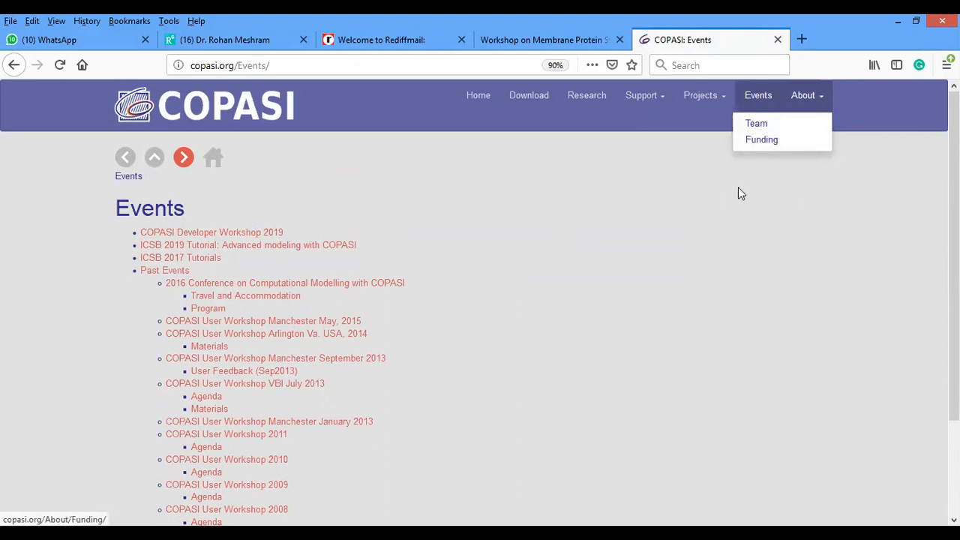
{"action": "scroll", "coordinate": [605, 277], "scroll_direction": "down", "scroll_amount": 3}
{"action": "scroll", "coordinate": [605, 276], "scroll_direction": "up", "scroll_amount": 3}
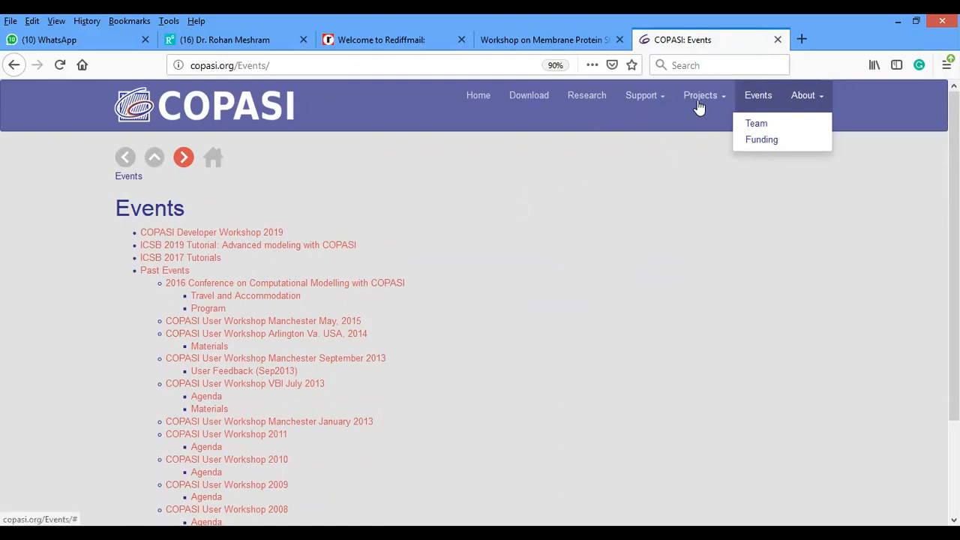
{"action": "left_click", "coordinate": [643, 105]}
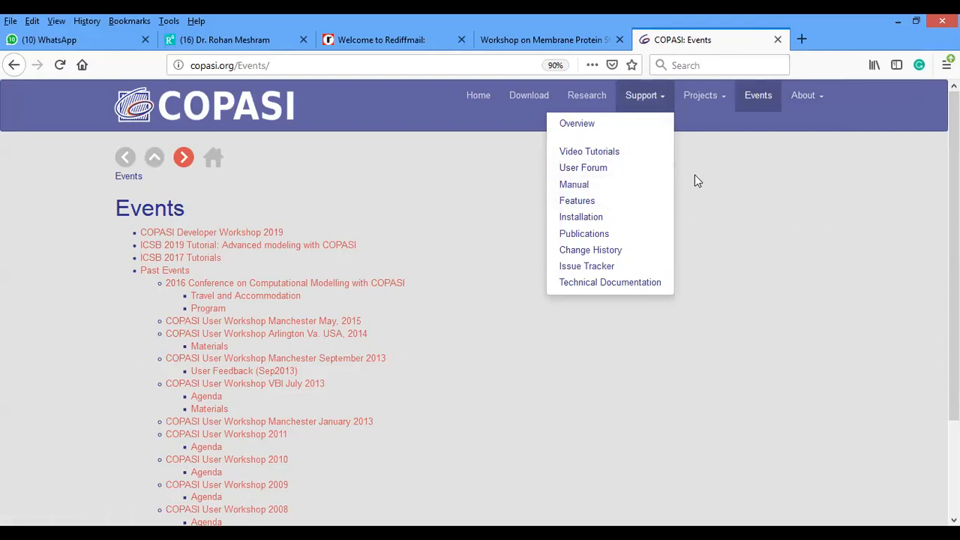
{"action": "left_click", "coordinate": [751, 270]}
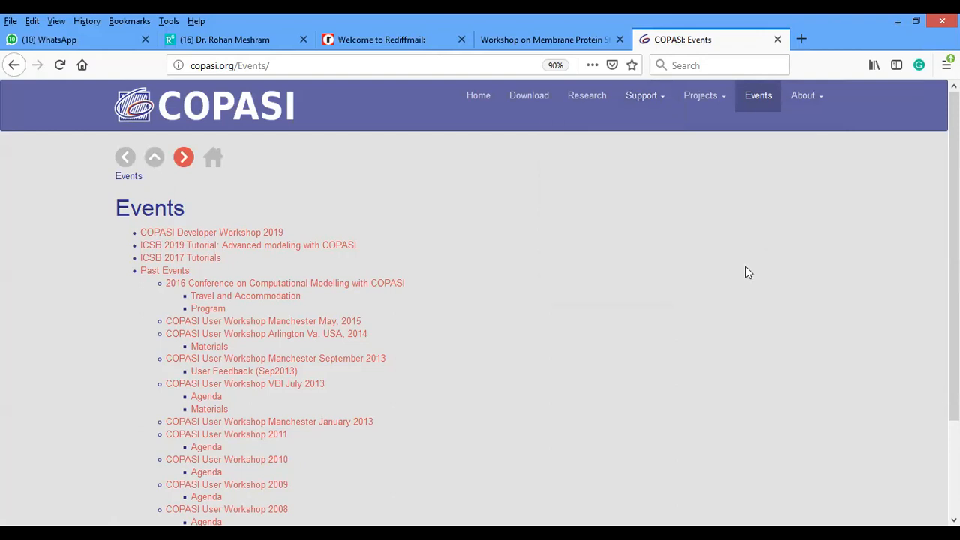
{"action": "scroll", "coordinate": [740, 267], "scroll_direction": "down", "scroll_amount": 2}
{"action": "scroll", "coordinate": [739, 270], "scroll_direction": "up", "scroll_amount": 2}
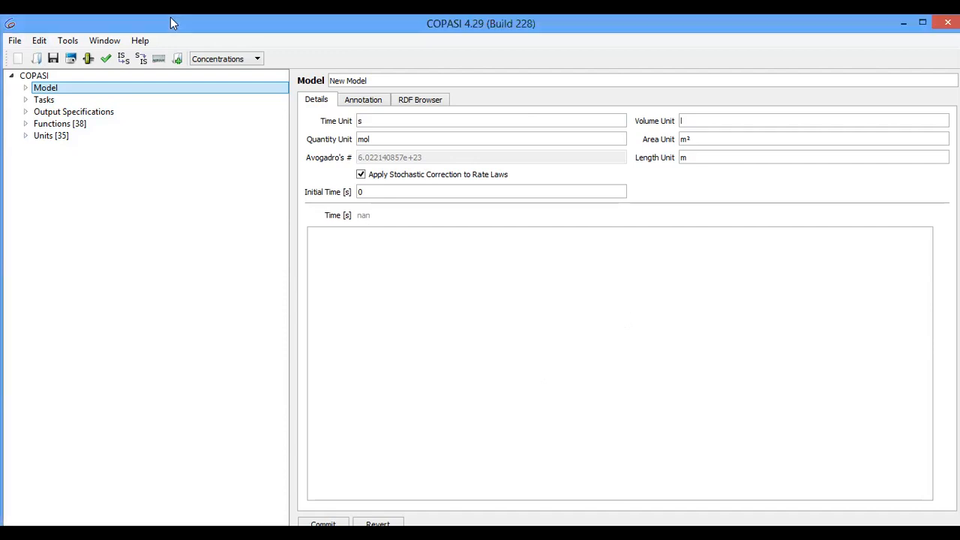
Switch to the COPASI desktop program and review its available file, tools, window and help commands.
{"action": "left_click", "coordinate": [13, 44]}
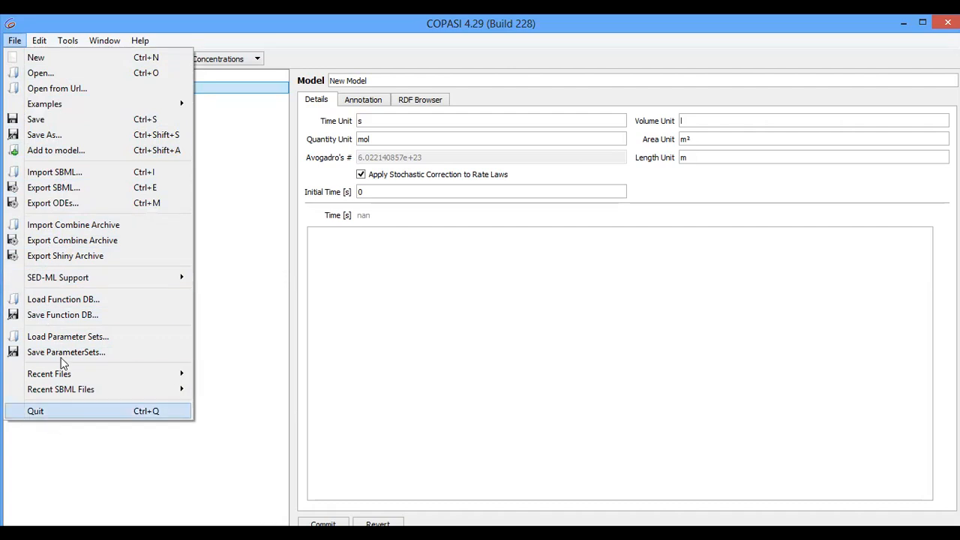
{"action": "mouse_move", "coordinate": [39, 45]}
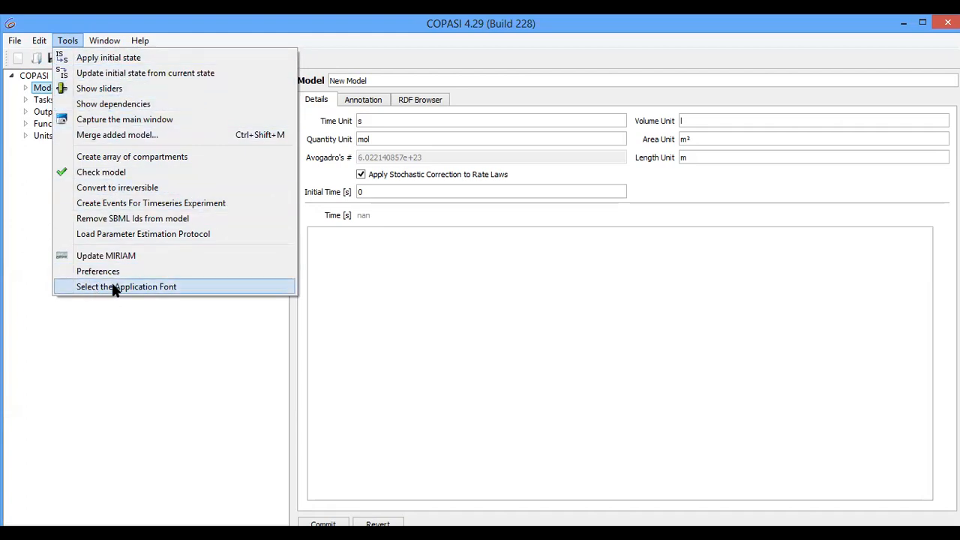
{"action": "left_click", "coordinate": [103, 40]}
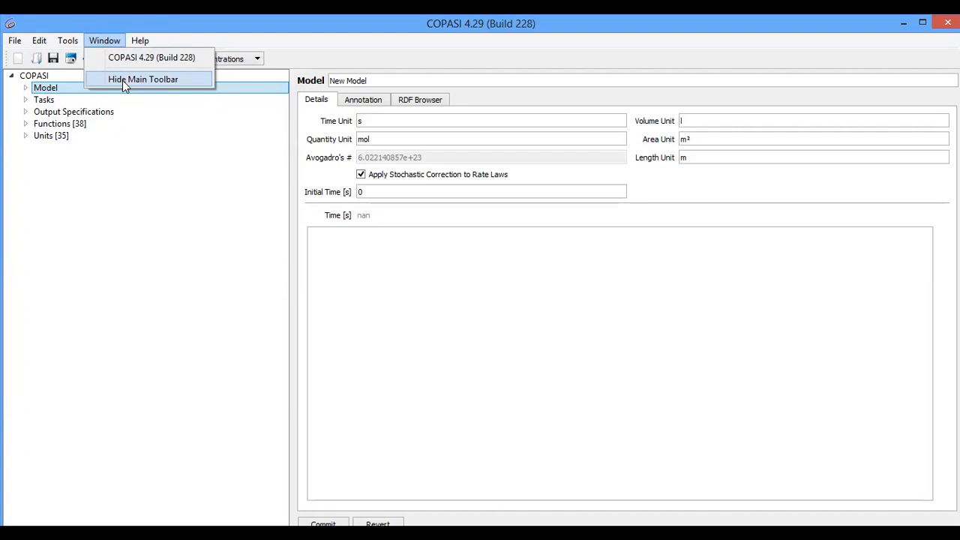
{"action": "mouse_move", "coordinate": [133, 42]}
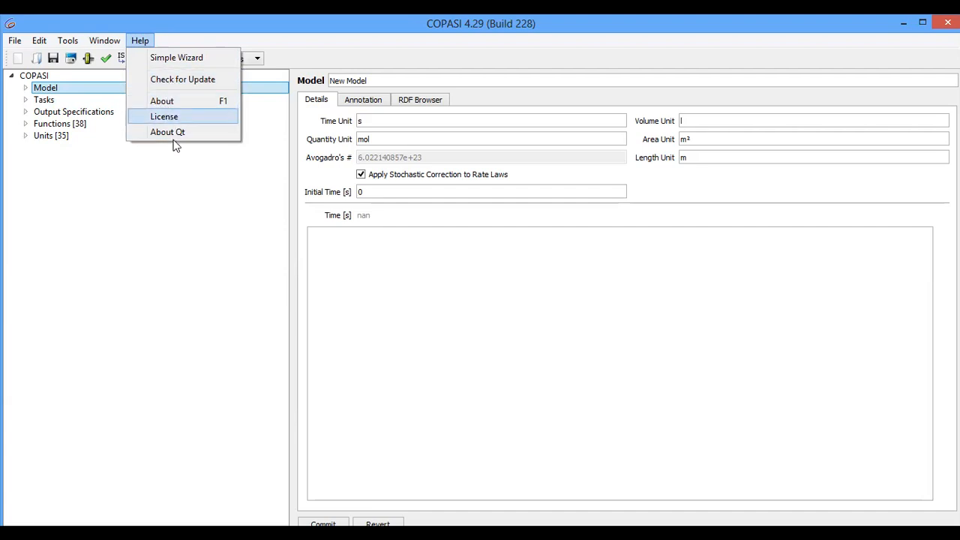
{"action": "left_click", "coordinate": [194, 255]}
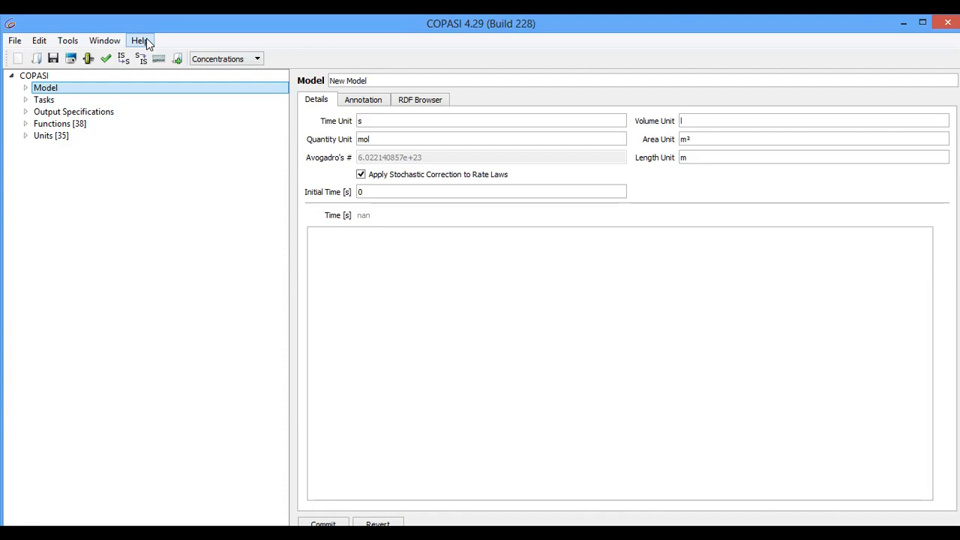
Maximize the COPASI window and expand the Model and Biochemical branches of the navigation tree.
{"action": "double_click", "coordinate": [180, 25]}
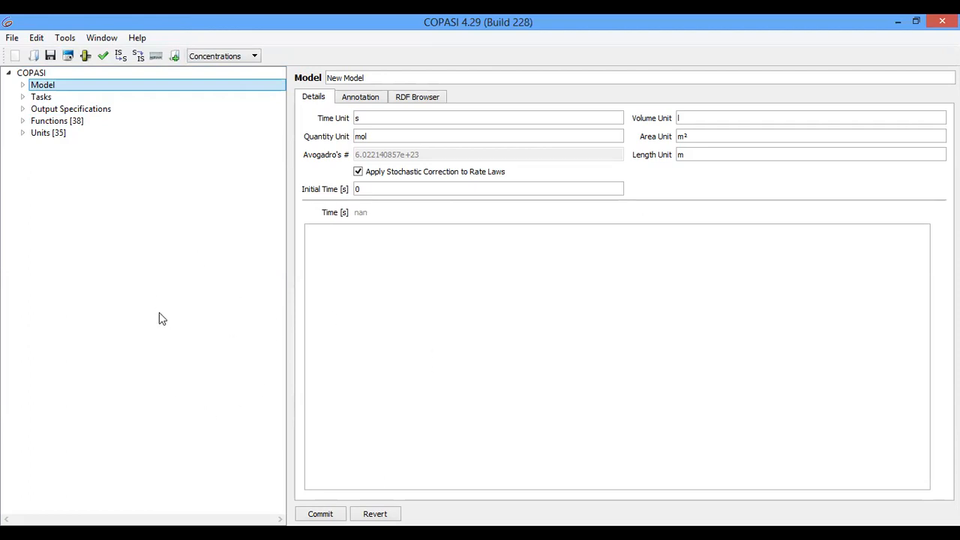
{"action": "left_click", "coordinate": [9, 73]}
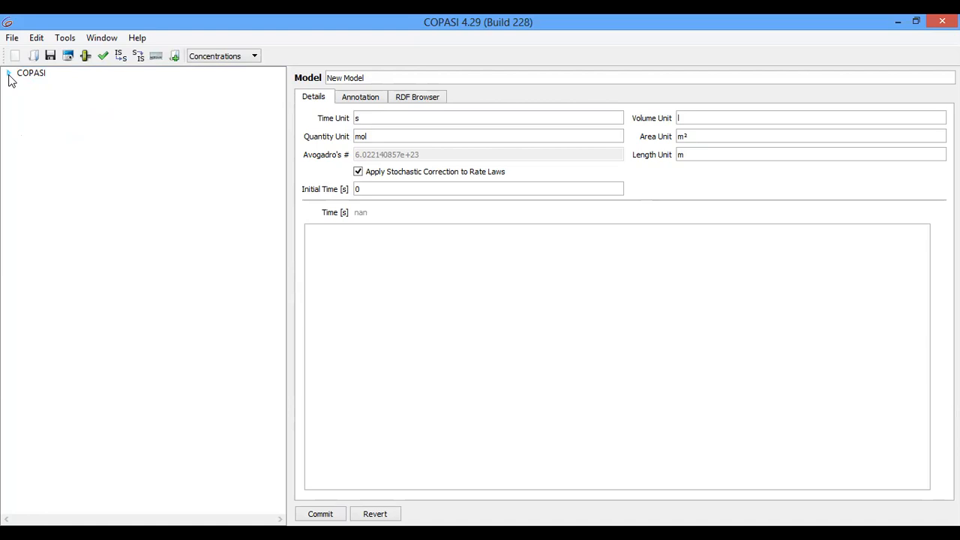
{"action": "left_click", "coordinate": [9, 73]}
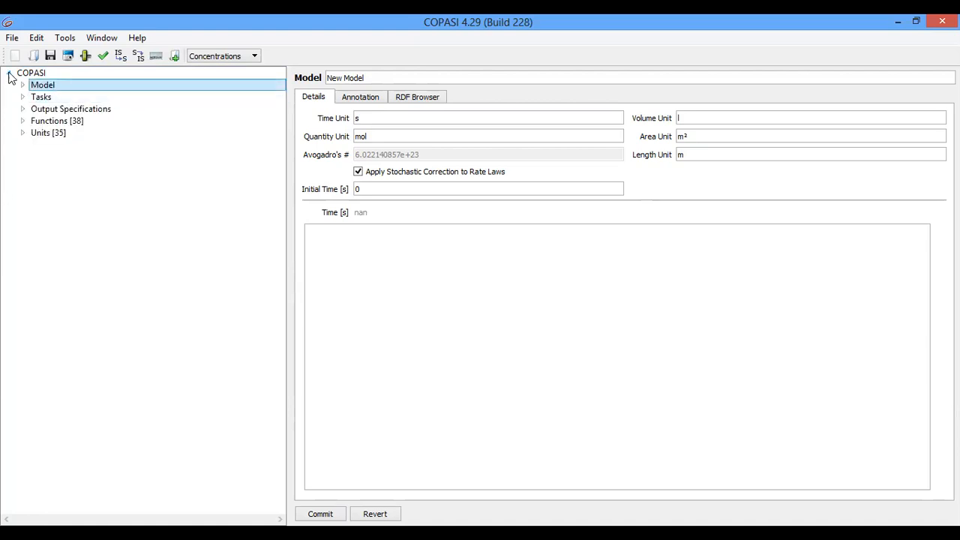
{"action": "left_click", "coordinate": [10, 74]}
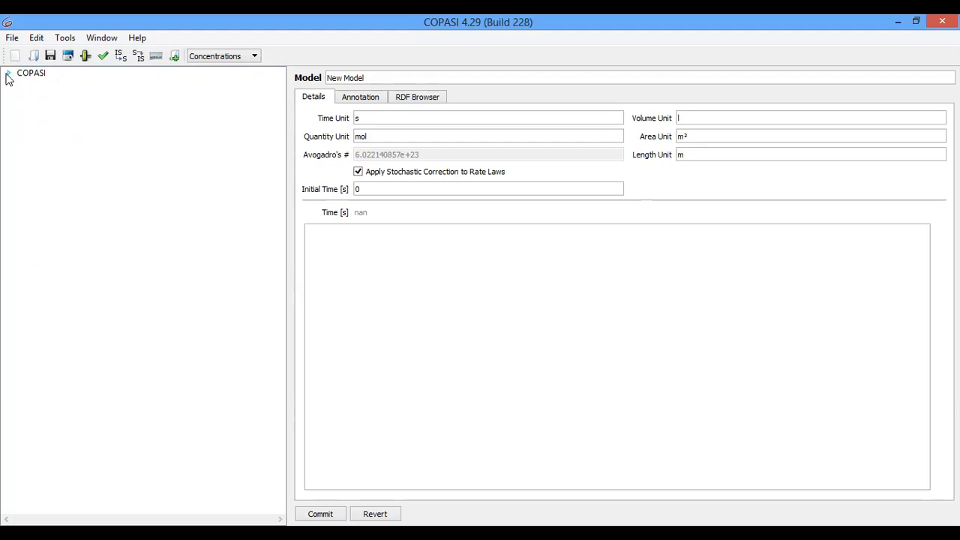
{"action": "left_click", "coordinate": [6, 74]}
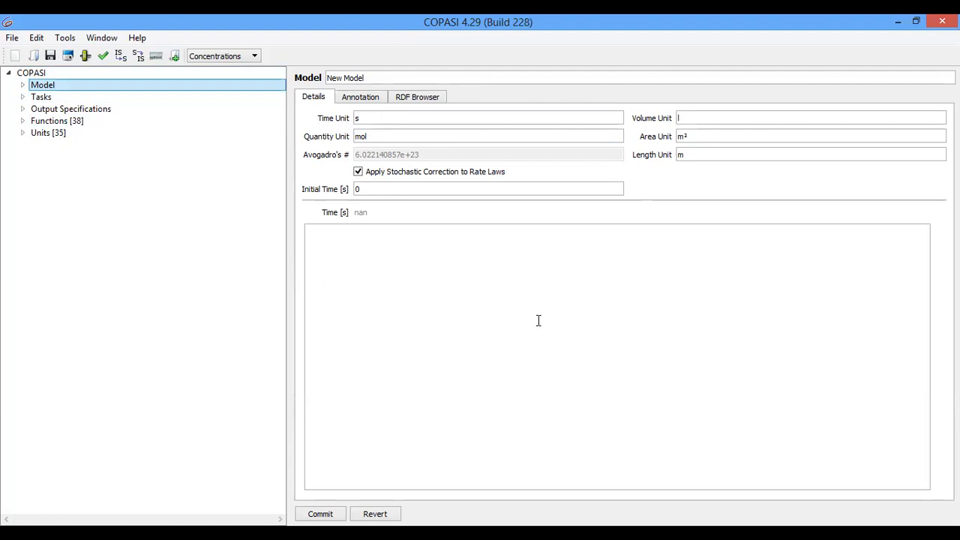
{"action": "left_click", "coordinate": [23, 85]}
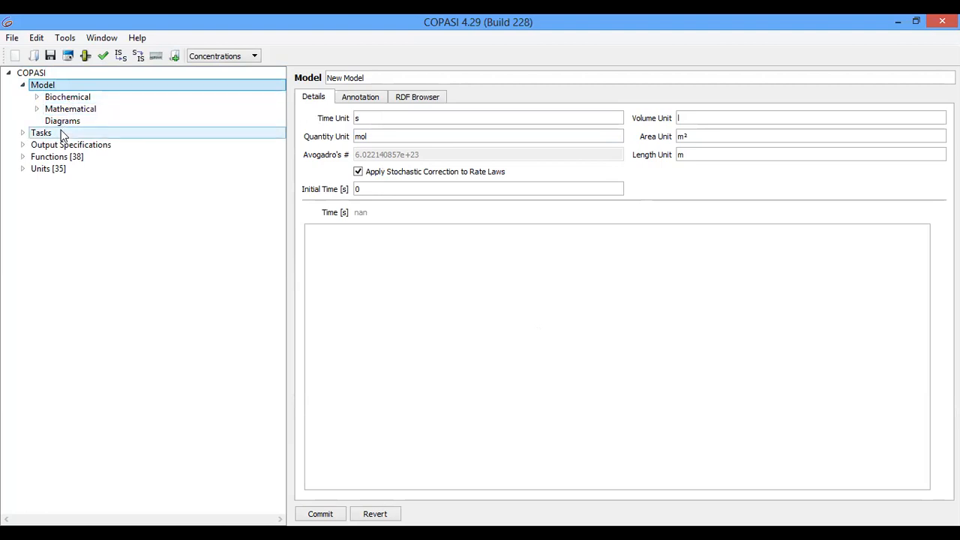
{"action": "left_click", "coordinate": [37, 98]}
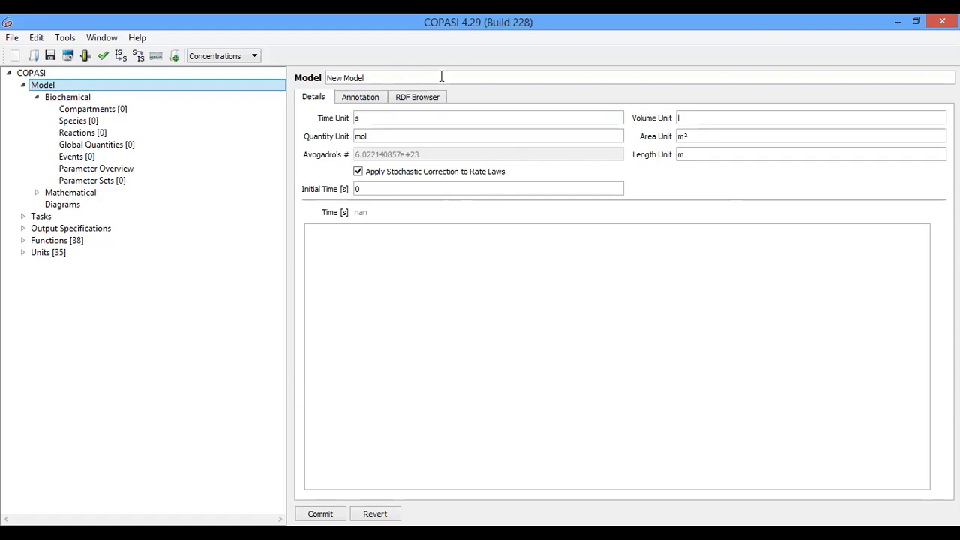
Rename the new model as Test.
{"action": "left_click", "coordinate": [375, 76]}
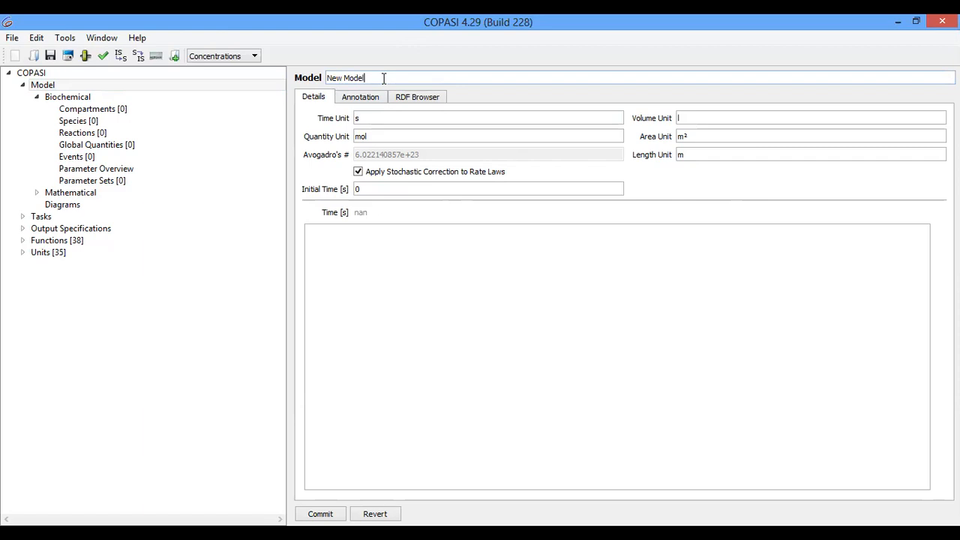
{"action": "key", "text": "BackSpace"}
{"action": "key", "text": "BackSpace"}
{"action": "key", "text": "BackSpace"}
{"action": "key", "text": "BackSpace"}
{"action": "key", "text": "BackSpace"}
{"action": "key", "text": "BackSpace"}
{"action": "key", "text": "BackSpace"}
{"action": "key", "text": "BackSpace"}
{"action": "key", "text": "BackSpace"}
{"action": "type", "text": "Test"}
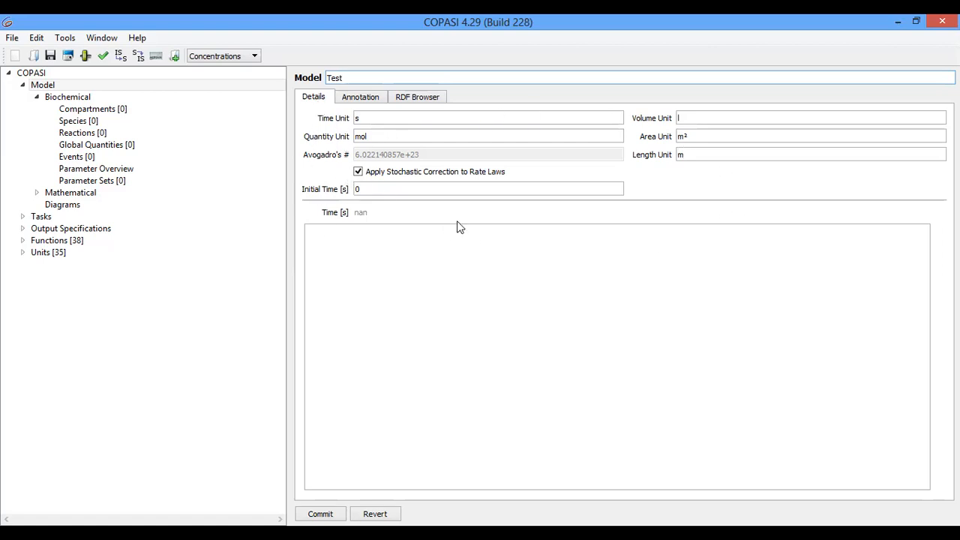
Go over the time, quantity and volume units of the Test model and turn off the stochastic correction to rate laws.
{"action": "left_click", "coordinate": [389, 118]}
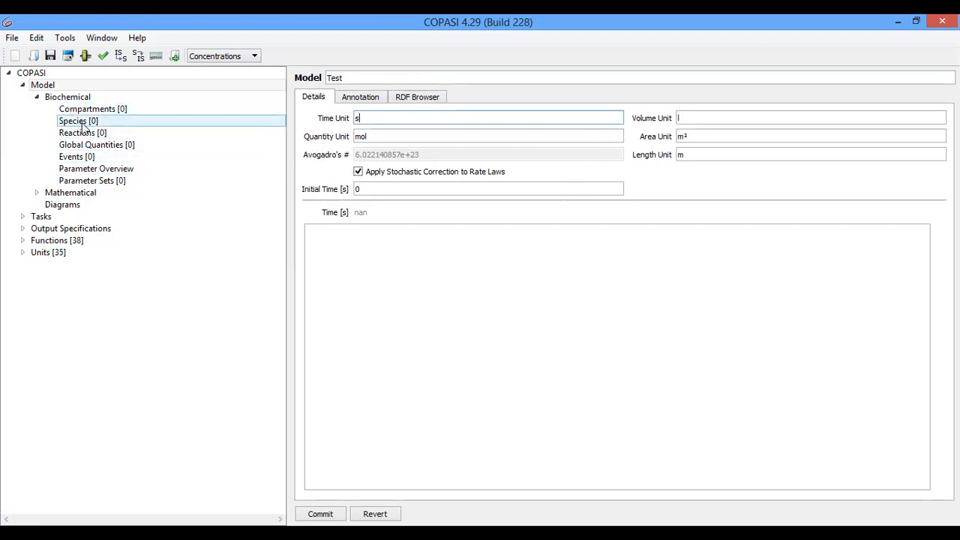
{"action": "left_click", "coordinate": [375, 136]}
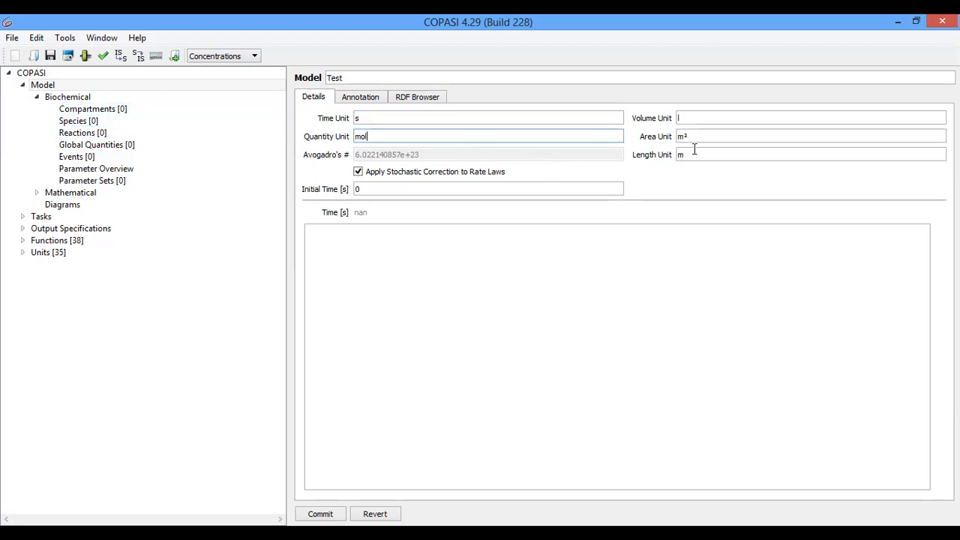
{"action": "left_click", "coordinate": [699, 118]}
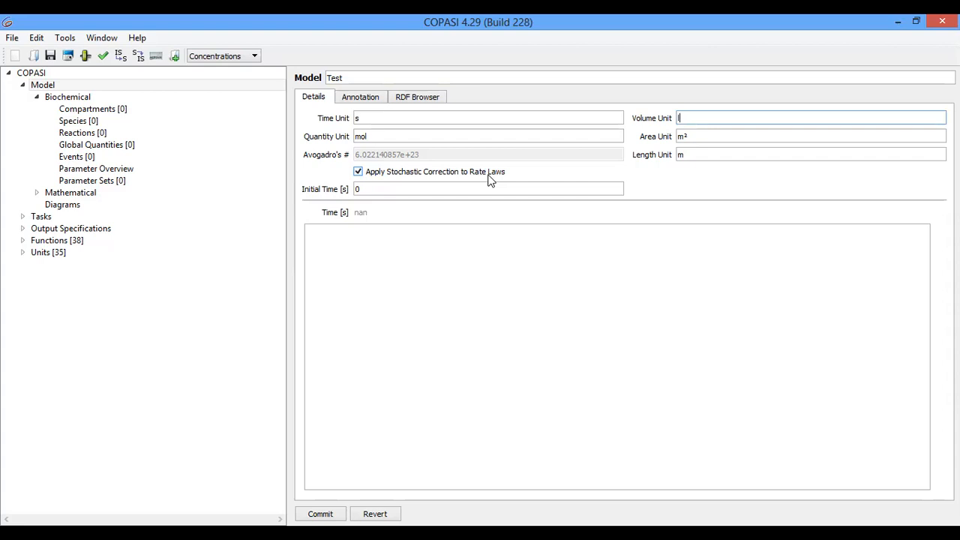
{"action": "left_click", "coordinate": [359, 172]}
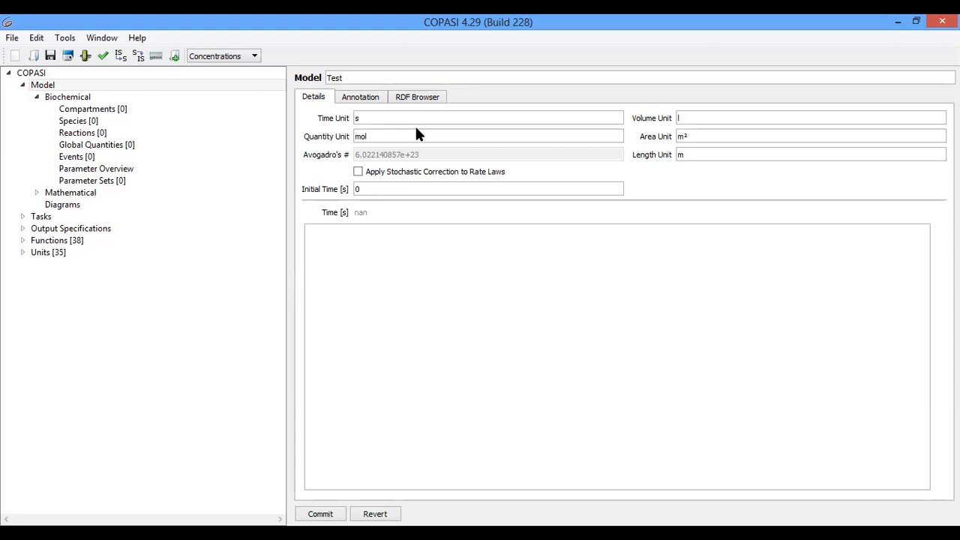
{"action": "left_click", "coordinate": [378, 264]}
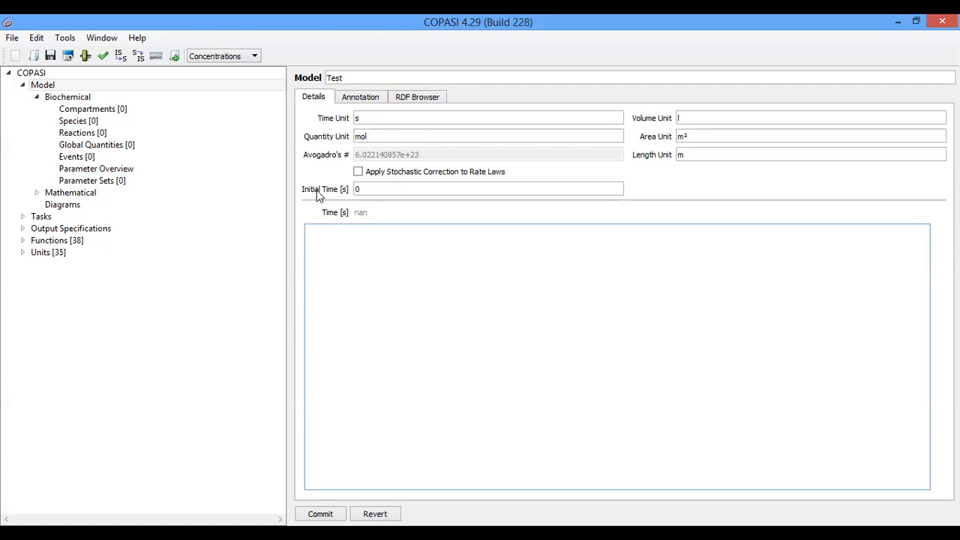
Review the model's initial time setting and the list of available analysis tasks.
{"action": "left_click", "coordinate": [377, 188]}
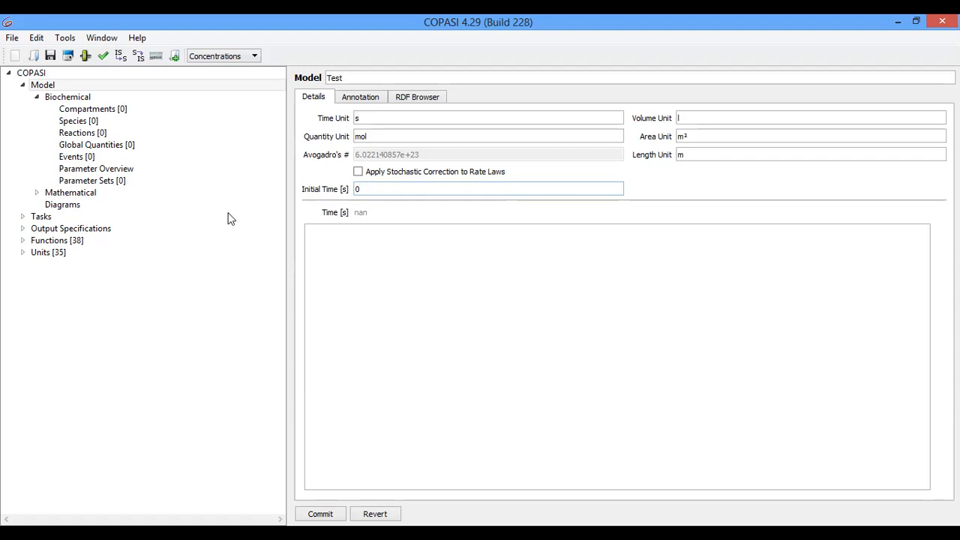
{"action": "left_click", "coordinate": [22, 216]}
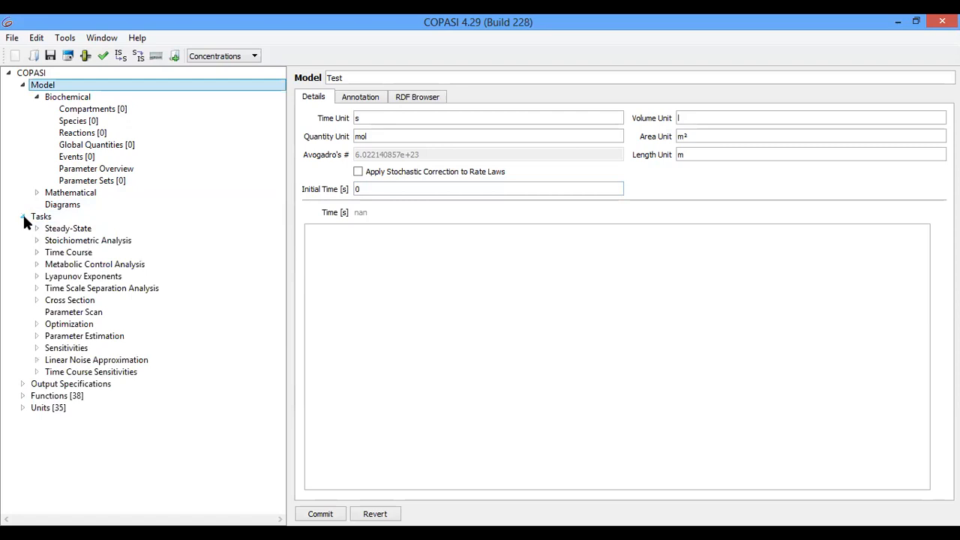
{"action": "left_click", "coordinate": [22, 216]}
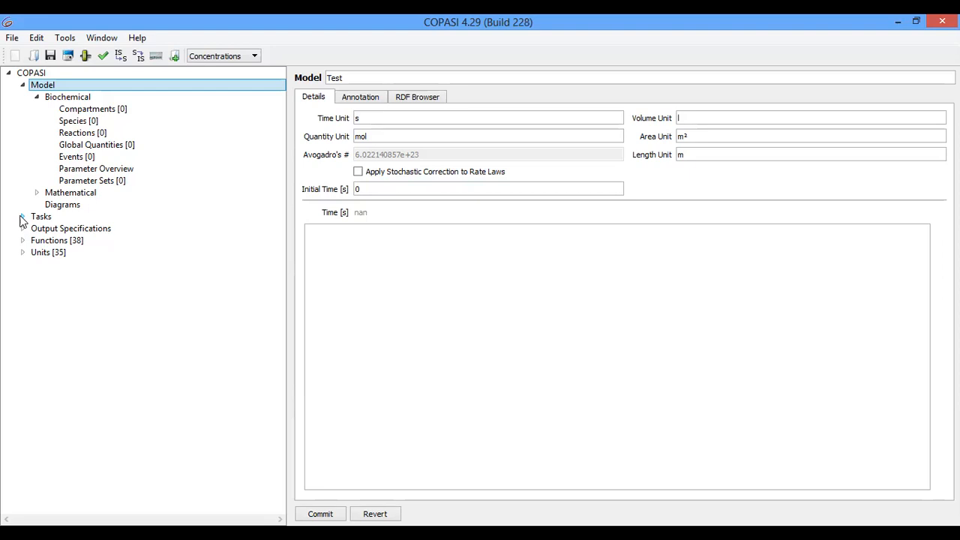
{"action": "left_click", "coordinate": [375, 189]}
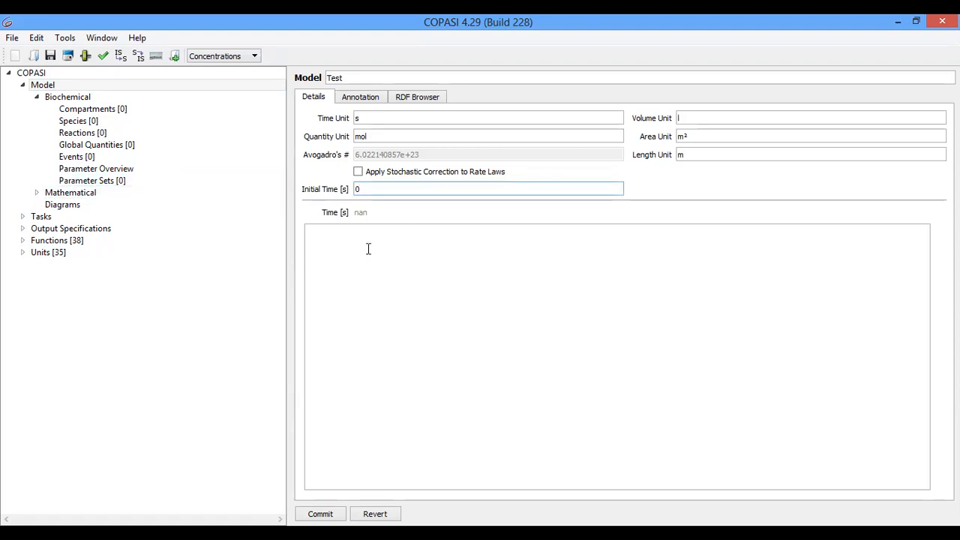
Inspect the model's author annotation fields, from family name to organization, and its RDF data.
{"action": "left_click", "coordinate": [357, 102]}
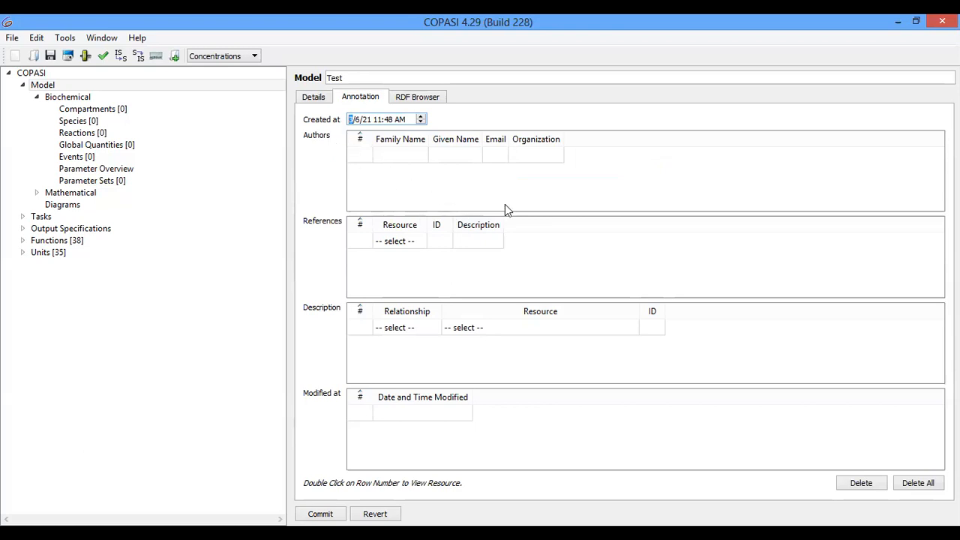
{"action": "double_click", "coordinate": [410, 155]}
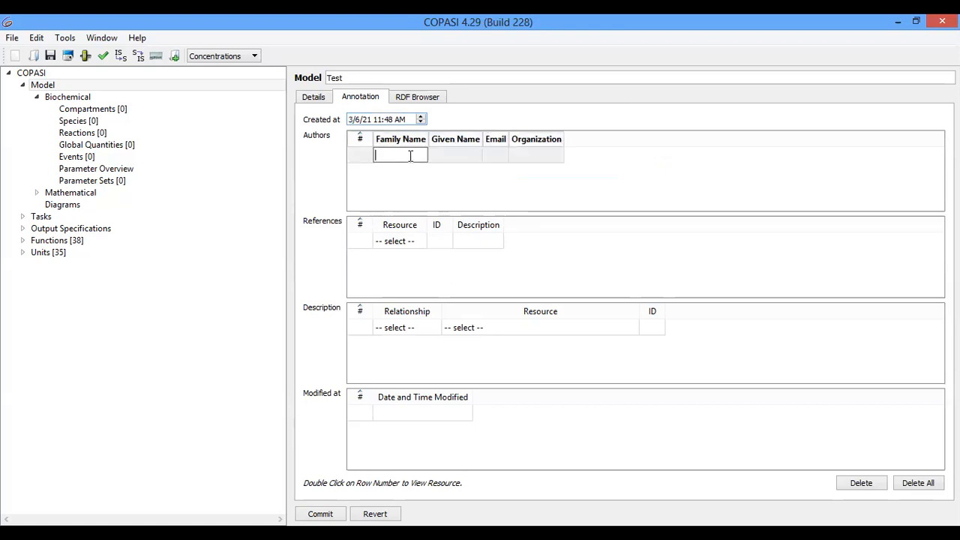
{"action": "double_click", "coordinate": [465, 155]}
{"action": "double_click", "coordinate": [495, 154]}
{"action": "double_click", "coordinate": [516, 156]}
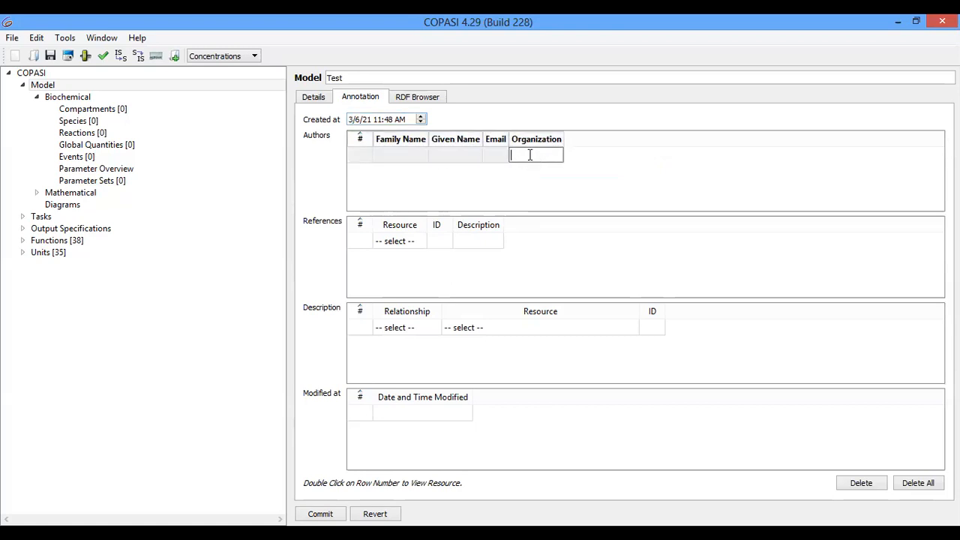
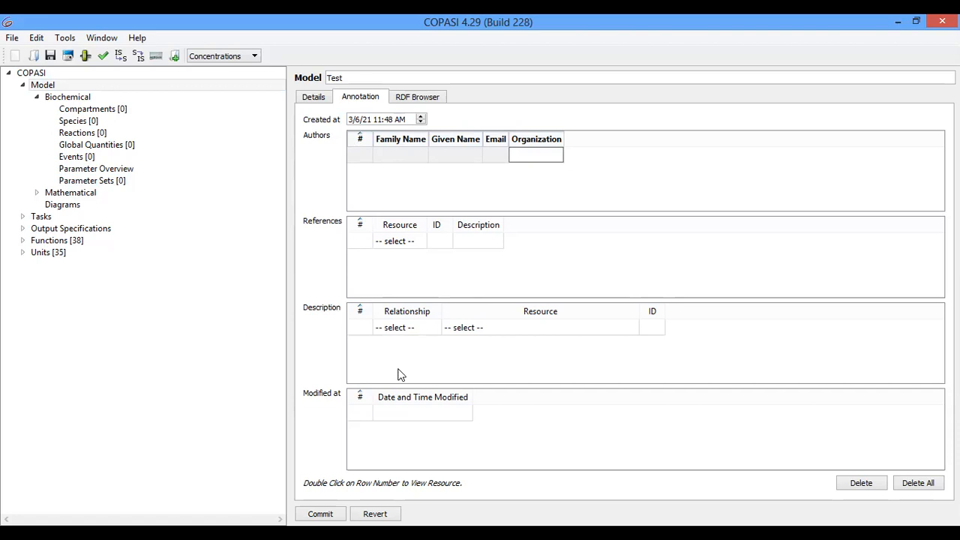
{"action": "left_click", "coordinate": [424, 103]}
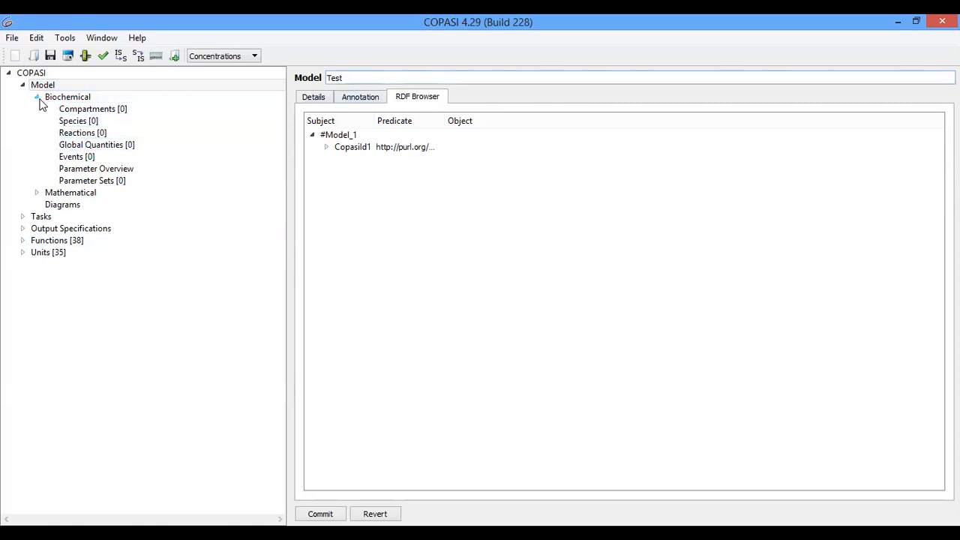
Examine the Biochemical branch's Compartments and Species tables, ending on the compartments list.
{"action": "left_click", "coordinate": [70, 100]}
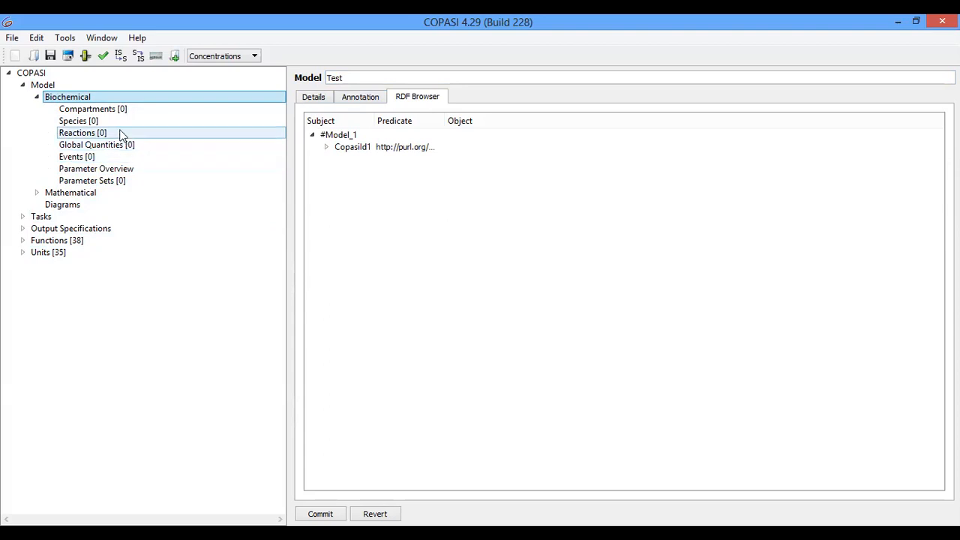
{"action": "left_click", "coordinate": [88, 115]}
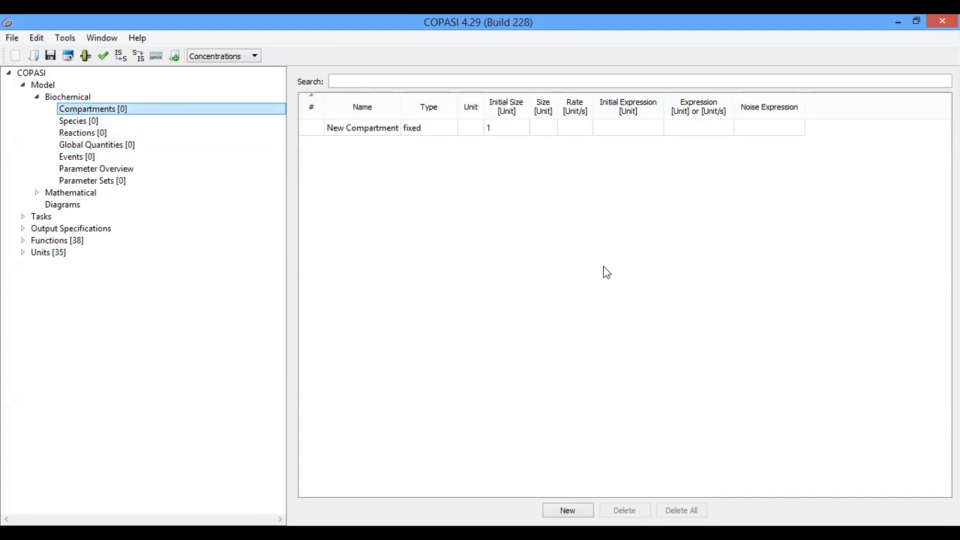
{"action": "left_click", "coordinate": [66, 121]}
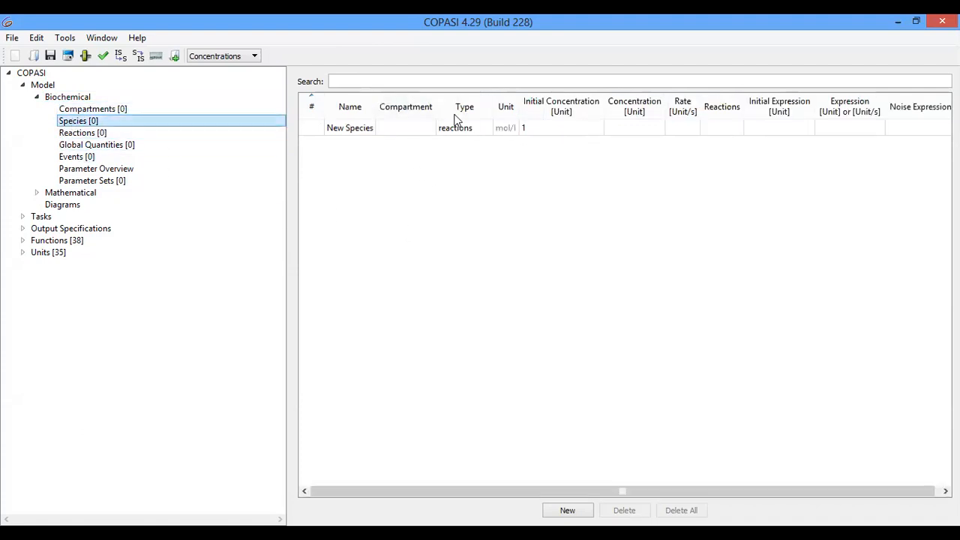
{"action": "left_click", "coordinate": [95, 111]}
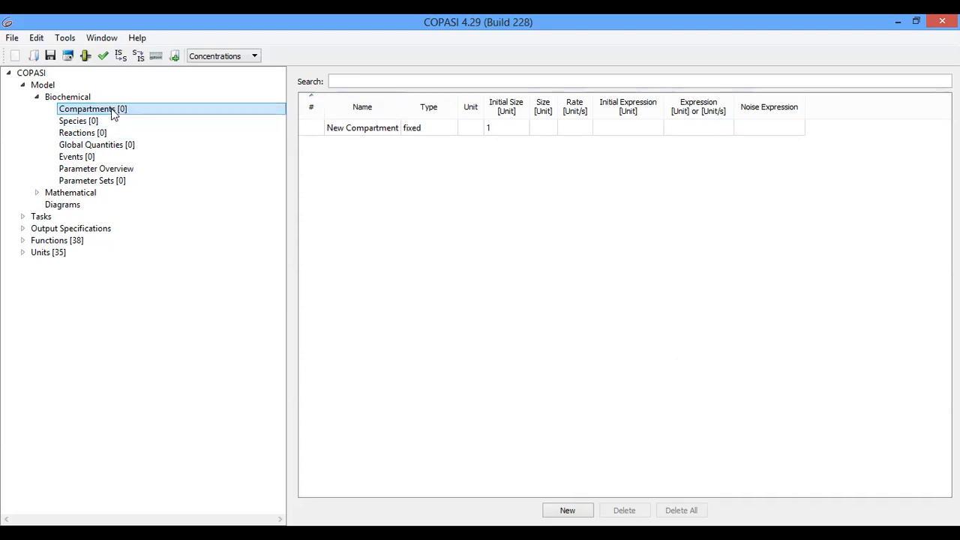
{"action": "left_click", "coordinate": [342, 82]}
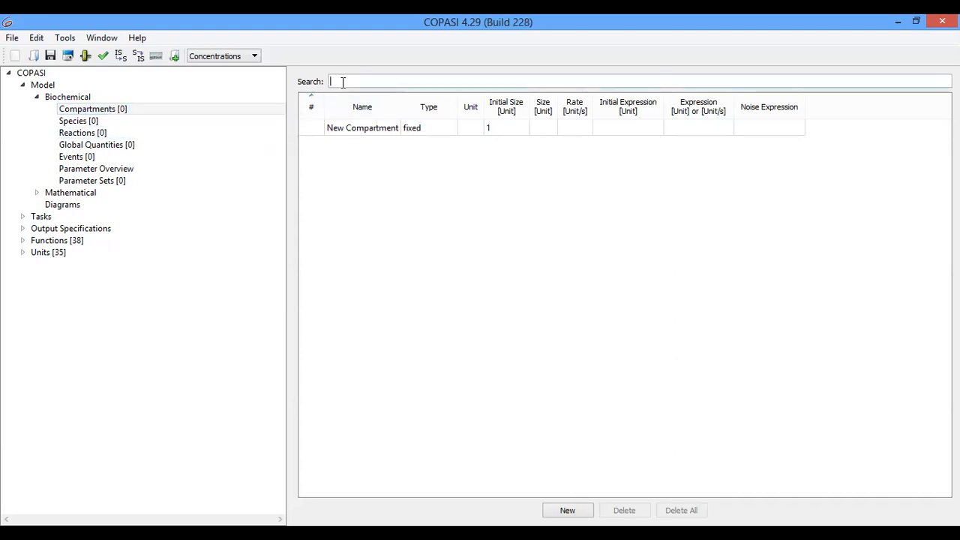
{"action": "left_click", "coordinate": [115, 111]}
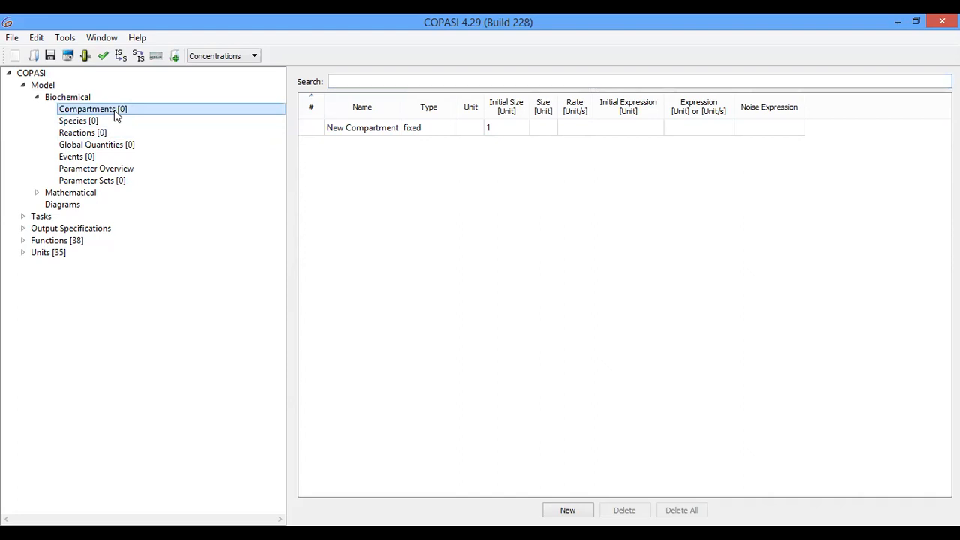
{"action": "left_click", "coordinate": [358, 189]}
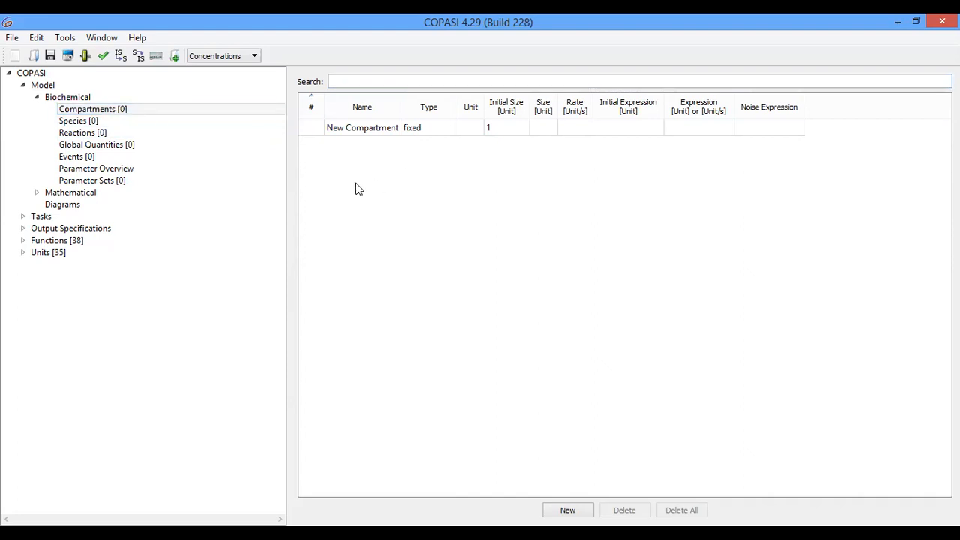
{"action": "left_click_drag", "start_coordinate": [29, 111], "coordinate": [107, 111]}
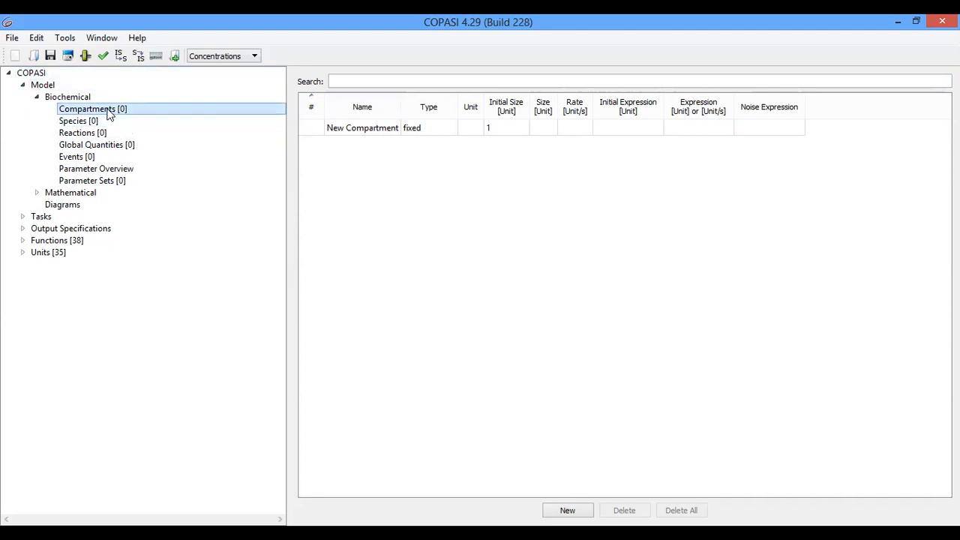
{"action": "left_click", "coordinate": [355, 81]}
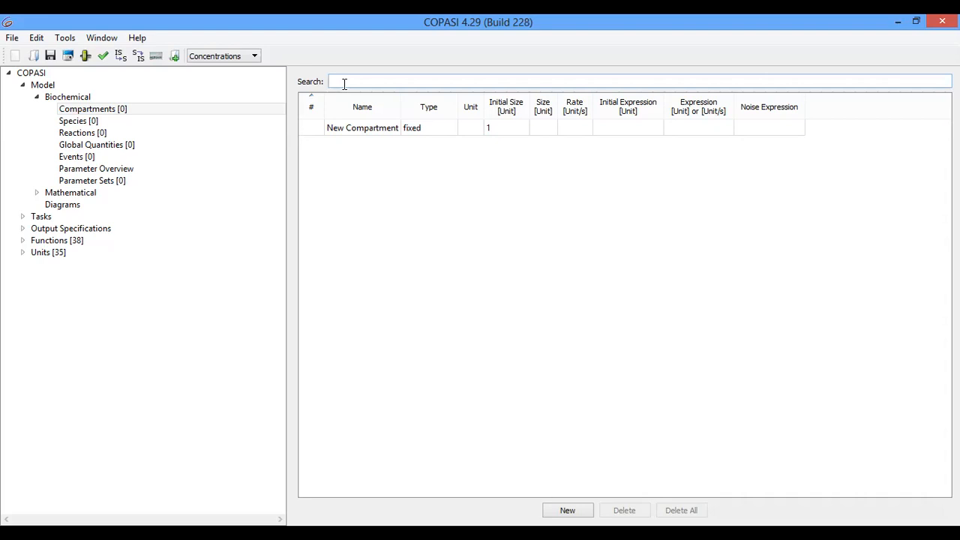
{"action": "left_click", "coordinate": [345, 84]}
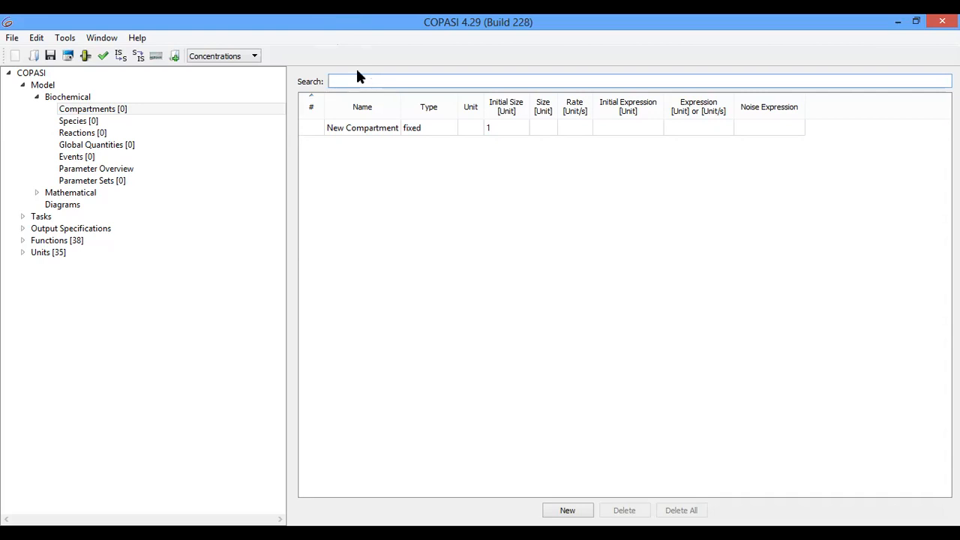
{"action": "type", "text": "Cell"}
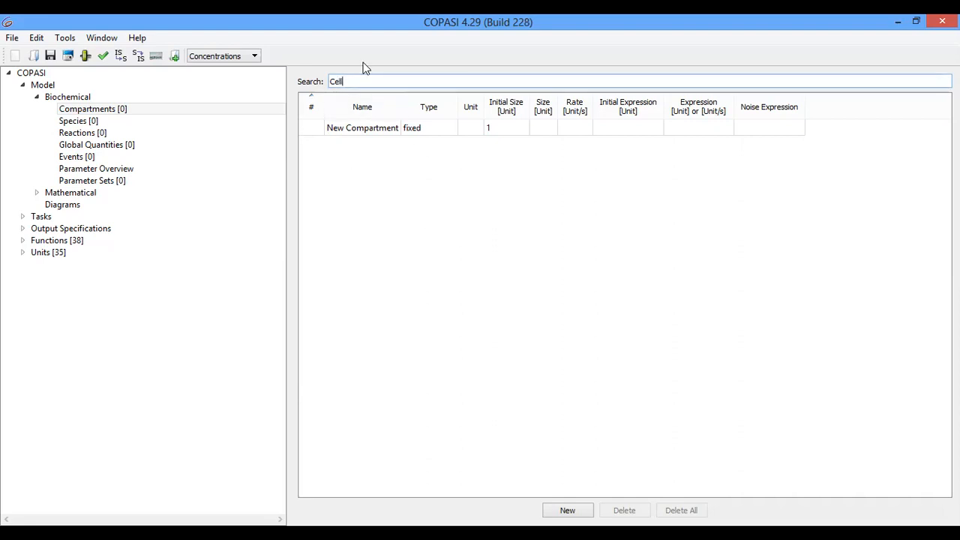
{"action": "left_click", "coordinate": [360, 80]}
{"action": "key", "text": "BackSpace"}
{"action": "key", "text": "BackSpace"}
{"action": "key", "text": "BackSpace"}
{"action": "key", "text": "BackSpace"}
Add a new compartment named Cell to the compartments table.
{"action": "double_click", "coordinate": [363, 128]}
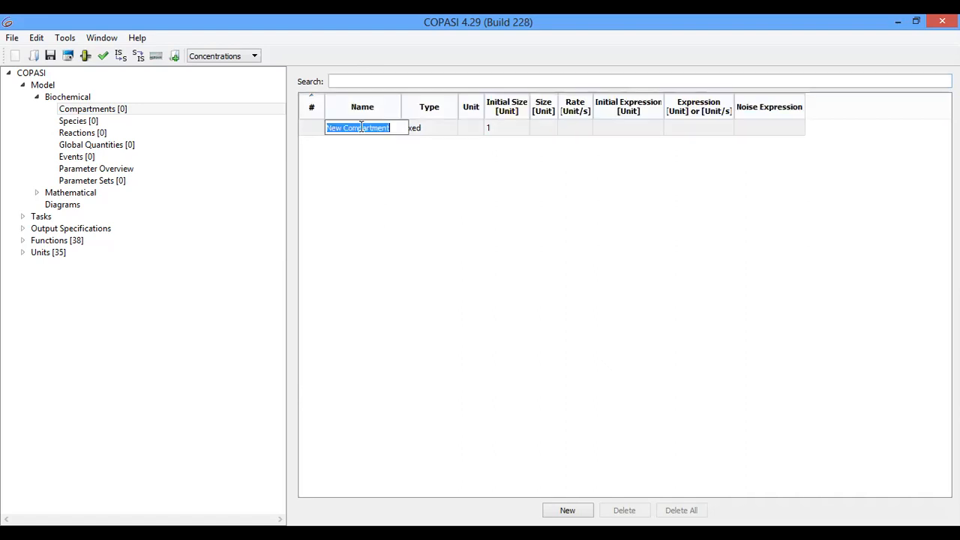
{"action": "type", "text": "Cell"}
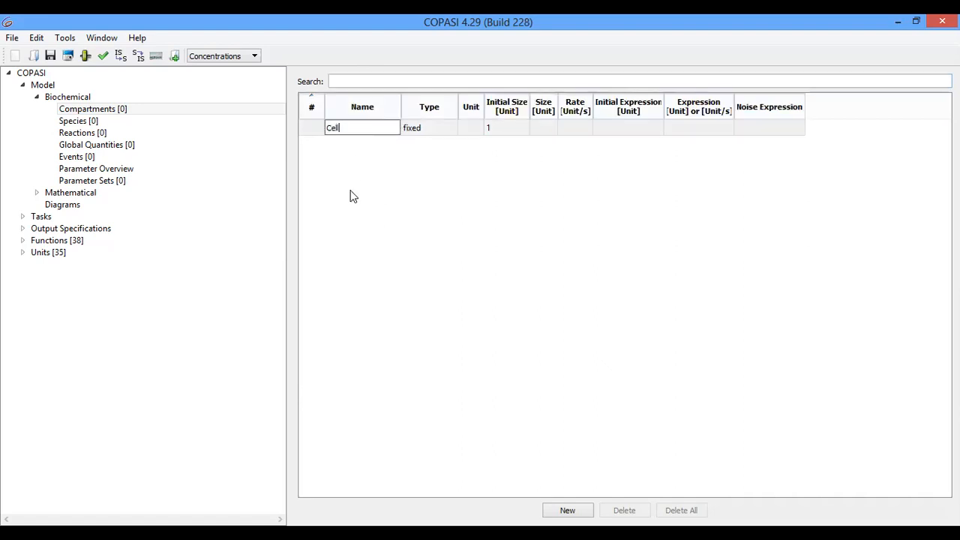
{"action": "key", "text": "Return"}
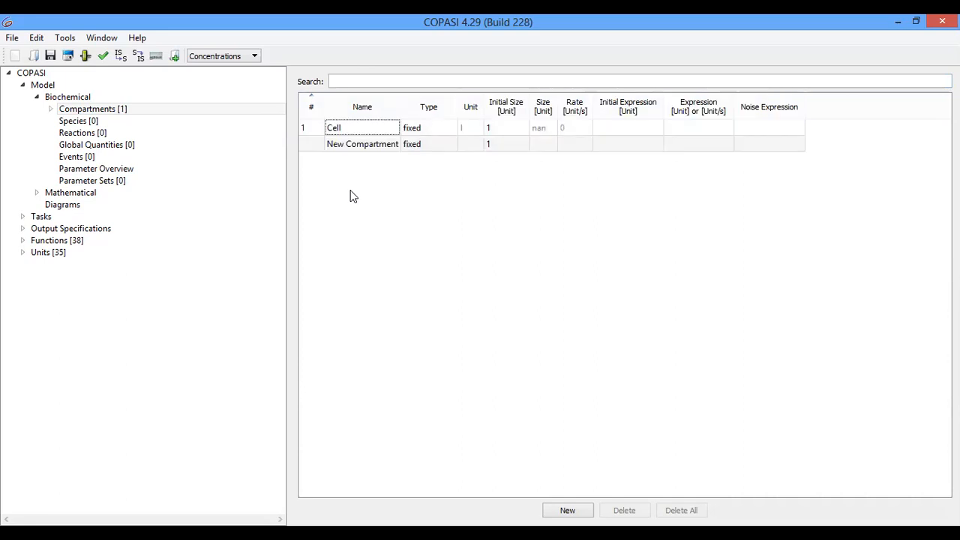
{"action": "left_click", "coordinate": [340, 129]}
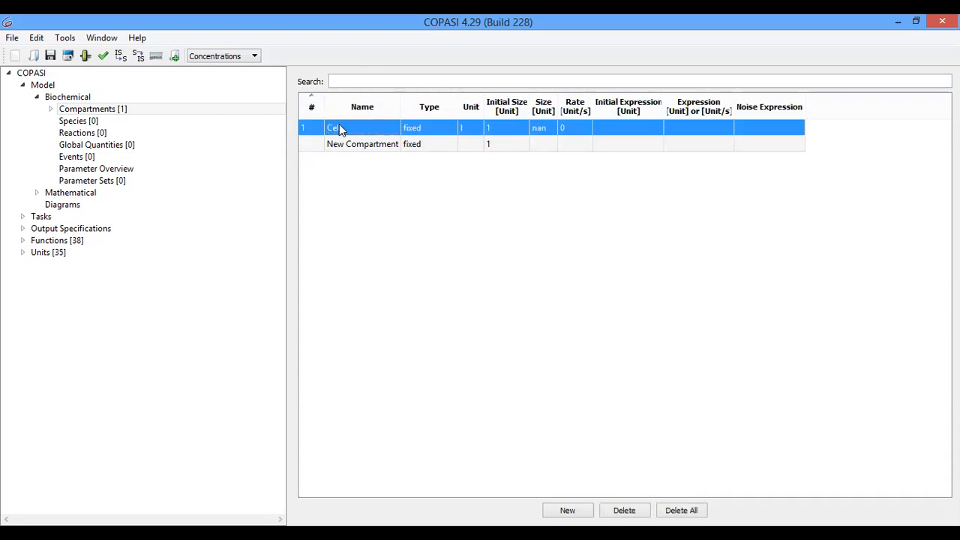
{"action": "left_click", "coordinate": [340, 129]}
{"action": "left_click", "coordinate": [362, 129]}
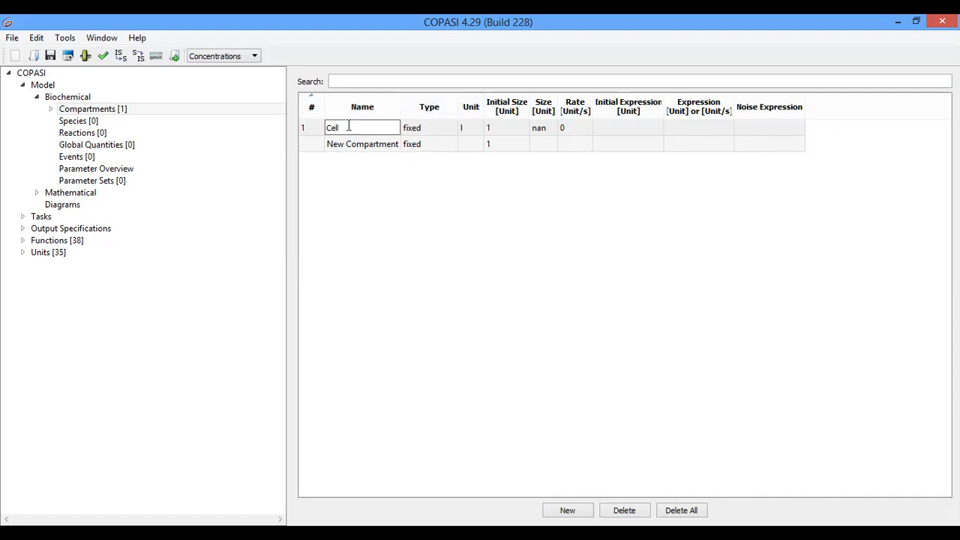
{"action": "double_click", "coordinate": [335, 144]}
{"action": "double_click", "coordinate": [345, 128]}
{"action": "left_click", "coordinate": [344, 128]}
Review the type choices for the Cell compartment and set its type to assignment.
{"action": "left_click", "coordinate": [425, 129]}
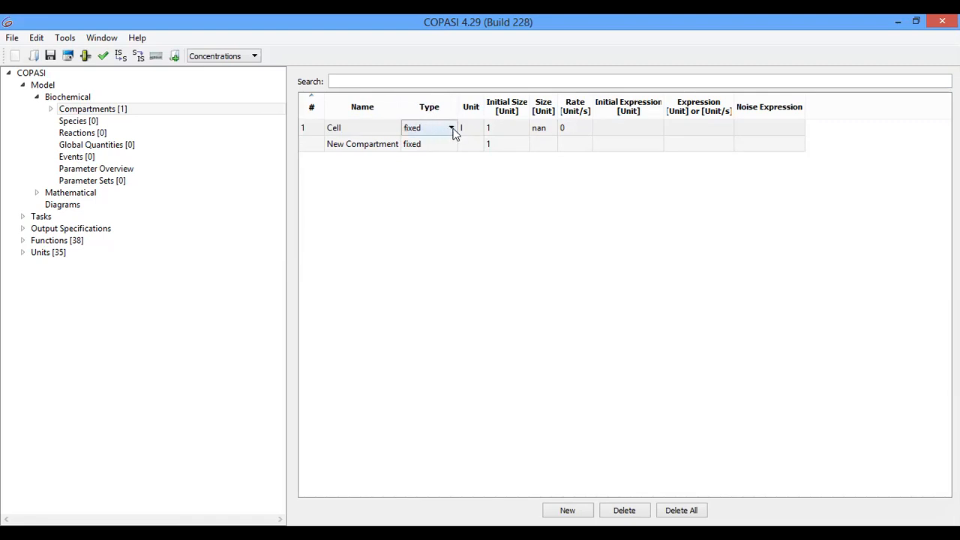
{"action": "left_click", "coordinate": [452, 129]}
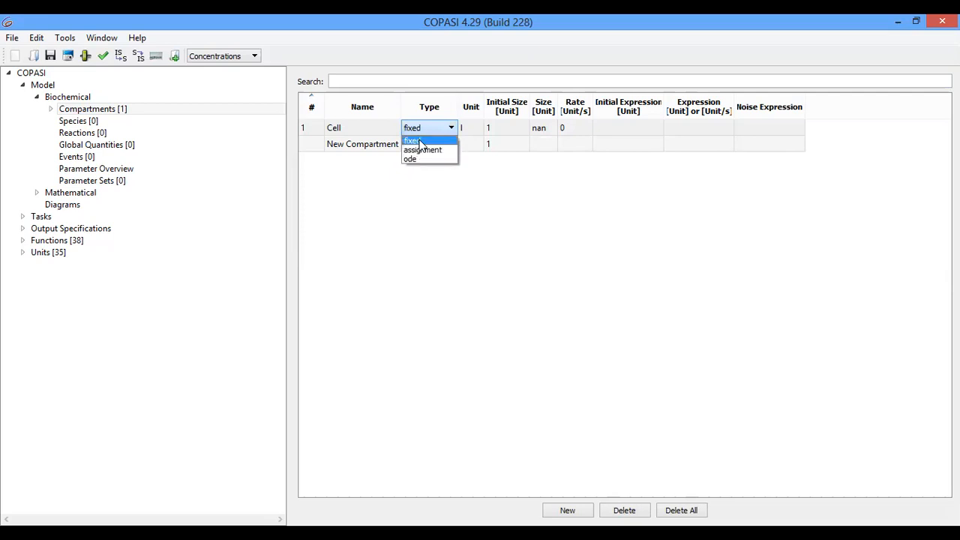
{"action": "left_click", "coordinate": [419, 141]}
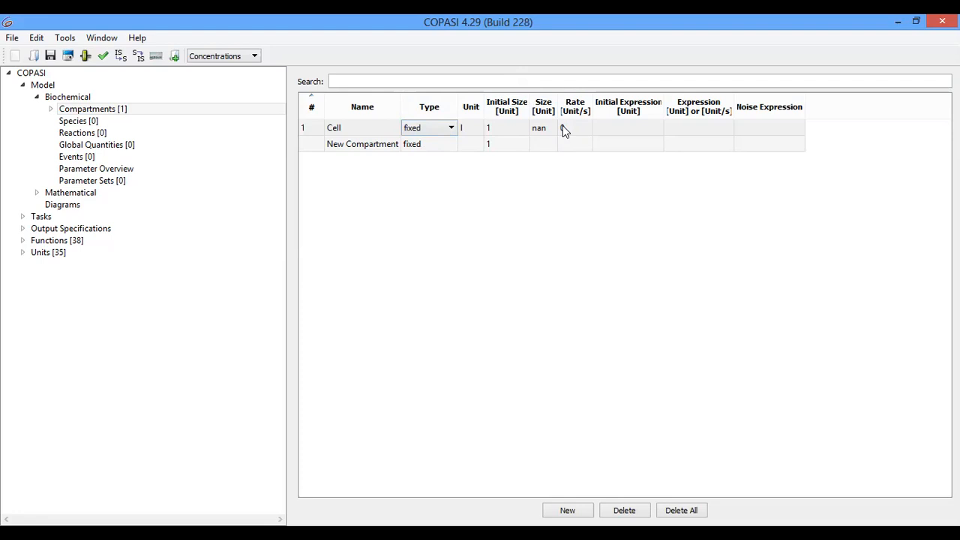
{"action": "left_click", "coordinate": [450, 129]}
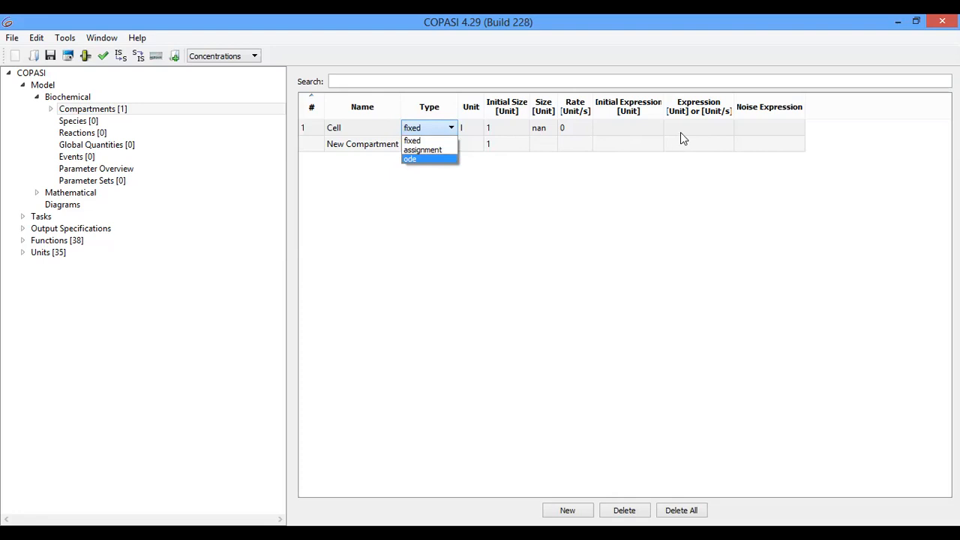
{"action": "left_click", "coordinate": [423, 152]}
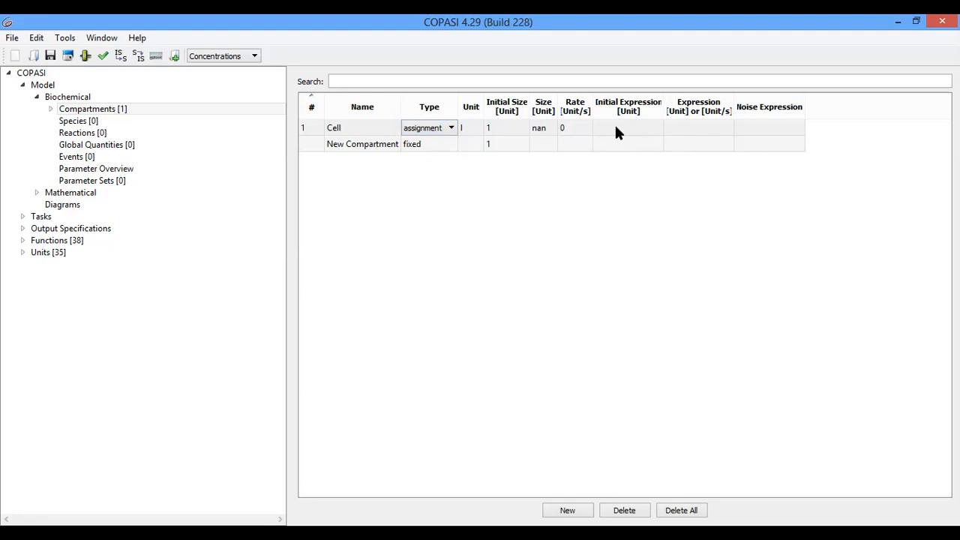
Review the Cell compartment's type choices and inspect its warning and the expression field in its details.
{"action": "left_click", "coordinate": [339, 130]}
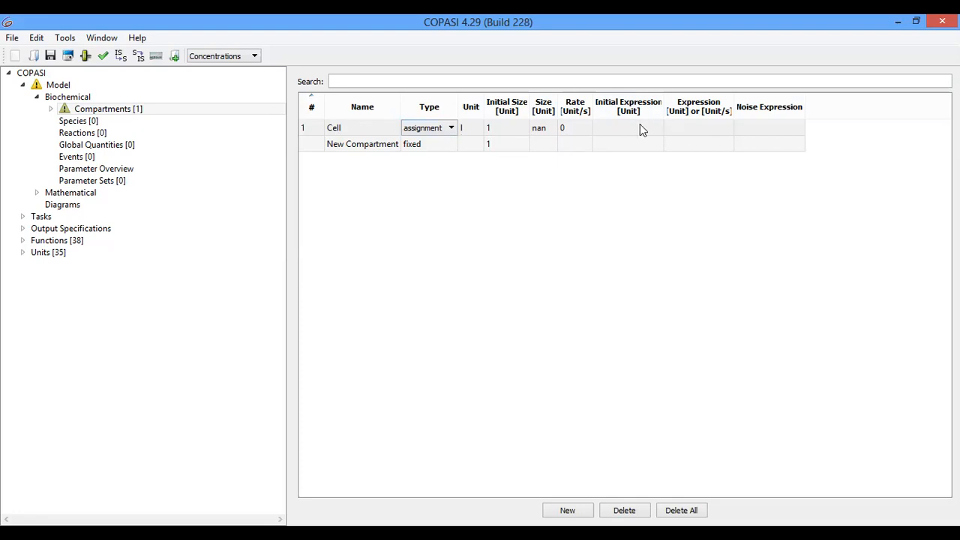
{"action": "left_click", "coordinate": [422, 131]}
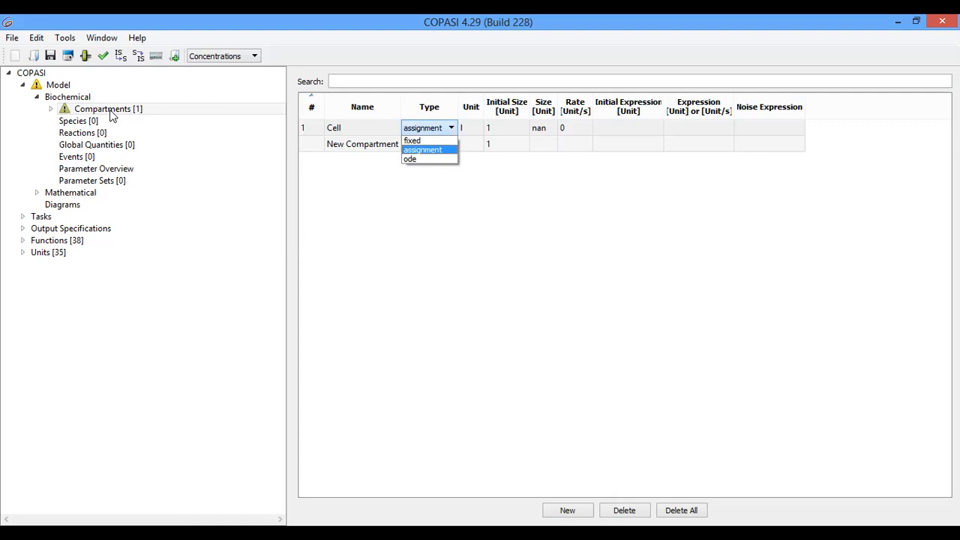
{"action": "left_click", "coordinate": [477, 258]}
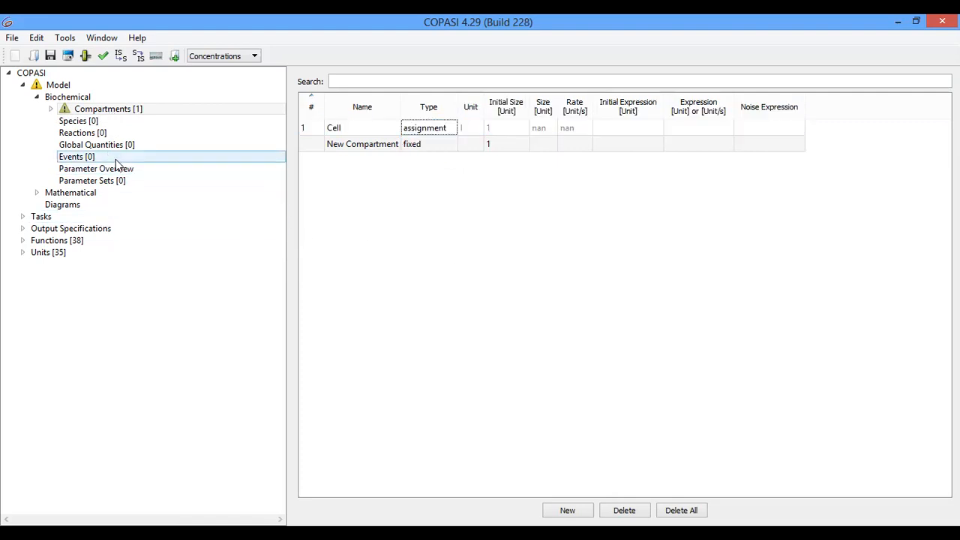
{"action": "left_click", "coordinate": [108, 112]}
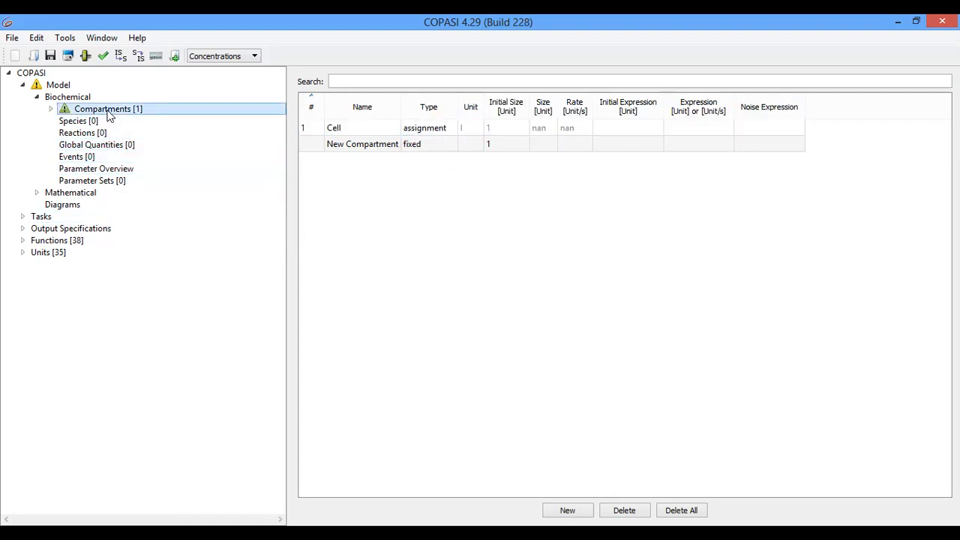
{"action": "double_click", "coordinate": [109, 112]}
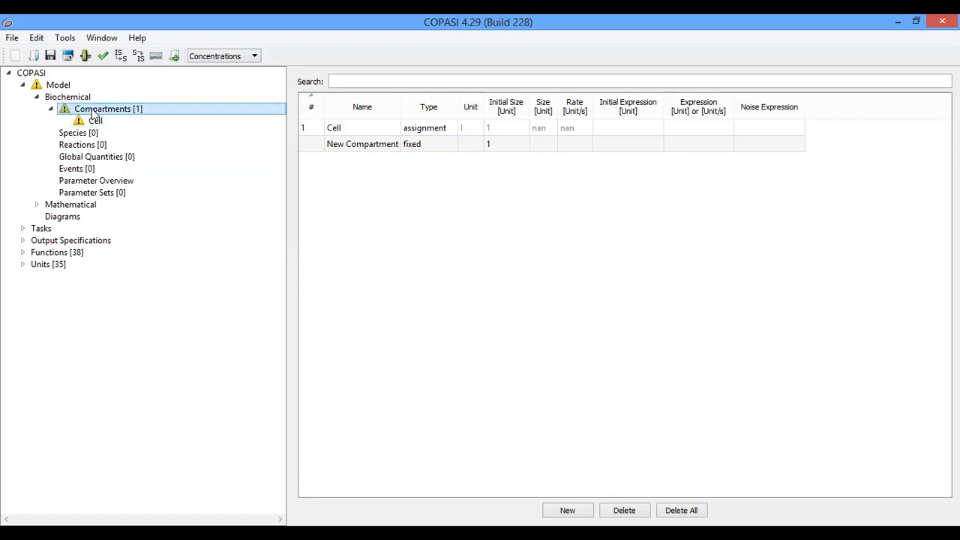
{"action": "mouse_move", "coordinate": [59, 89]}
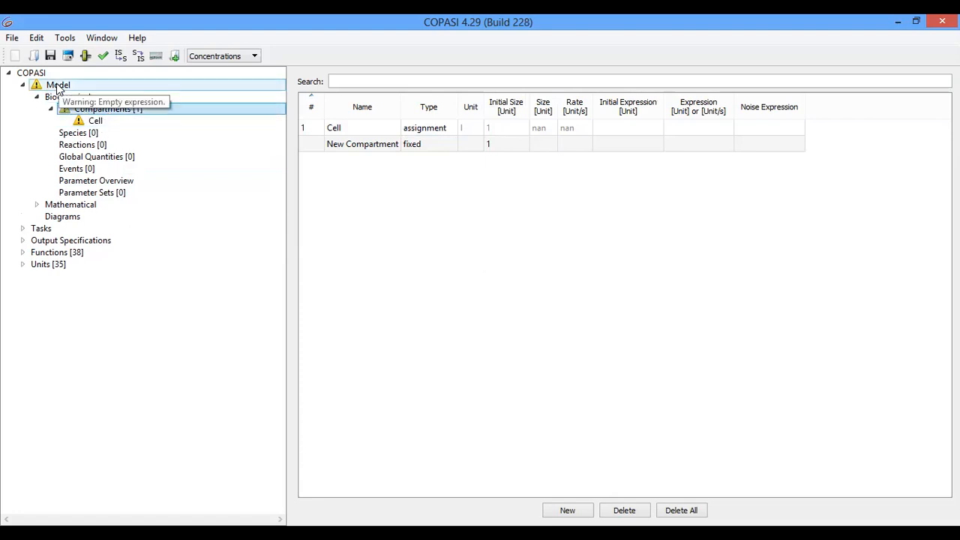
{"action": "left_click", "coordinate": [100, 123]}
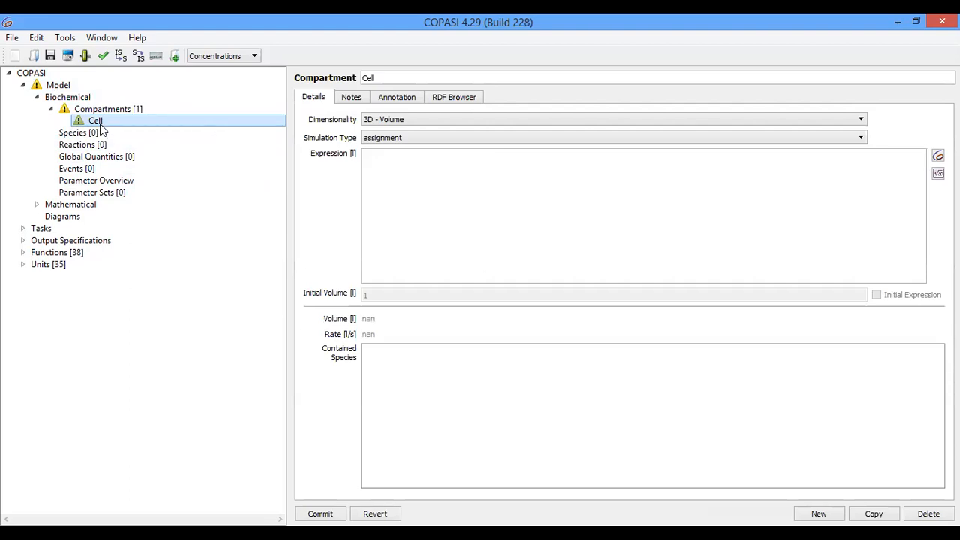
{"action": "left_click", "coordinate": [441, 196]}
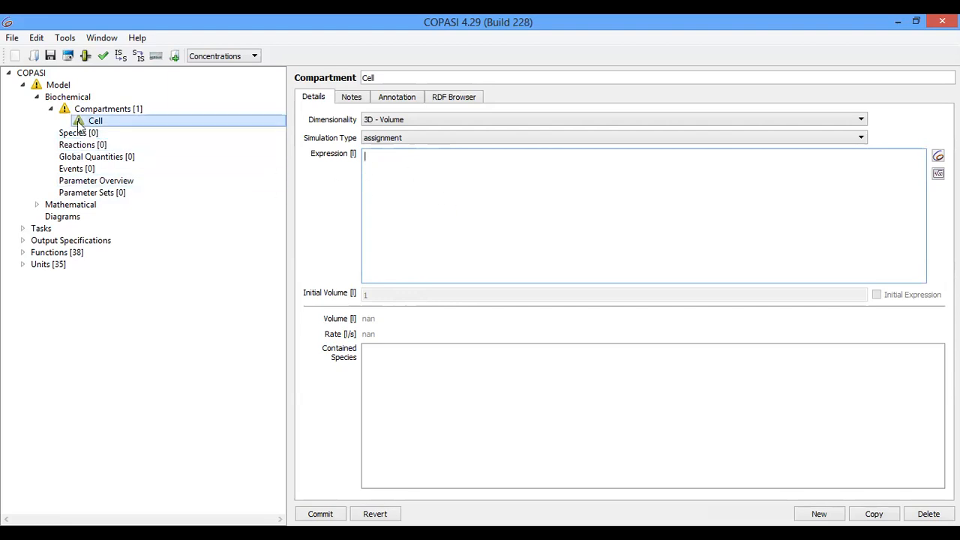
{"action": "mouse_move", "coordinate": [82, 126]}
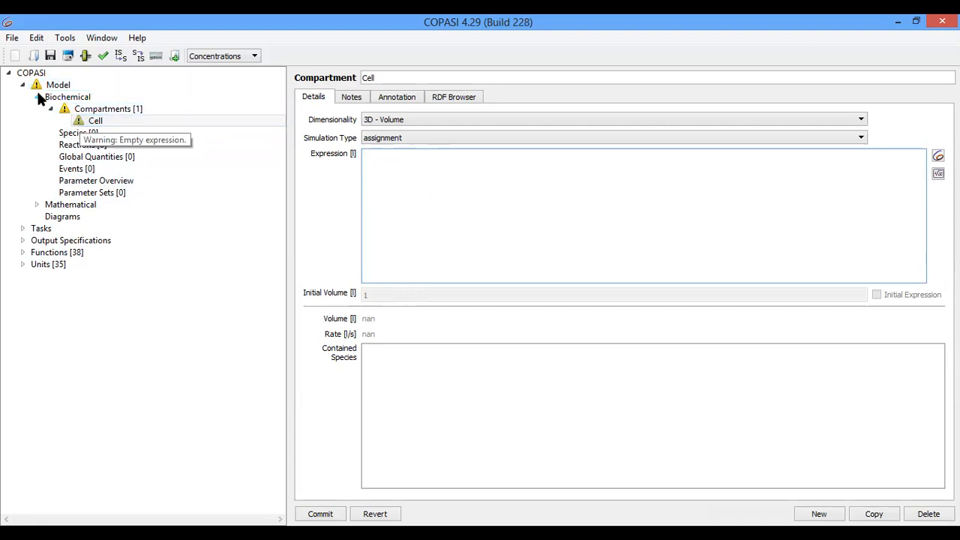
Set the Cell compartment's type to fixed in the compartments table.
{"action": "left_click", "coordinate": [88, 110]}
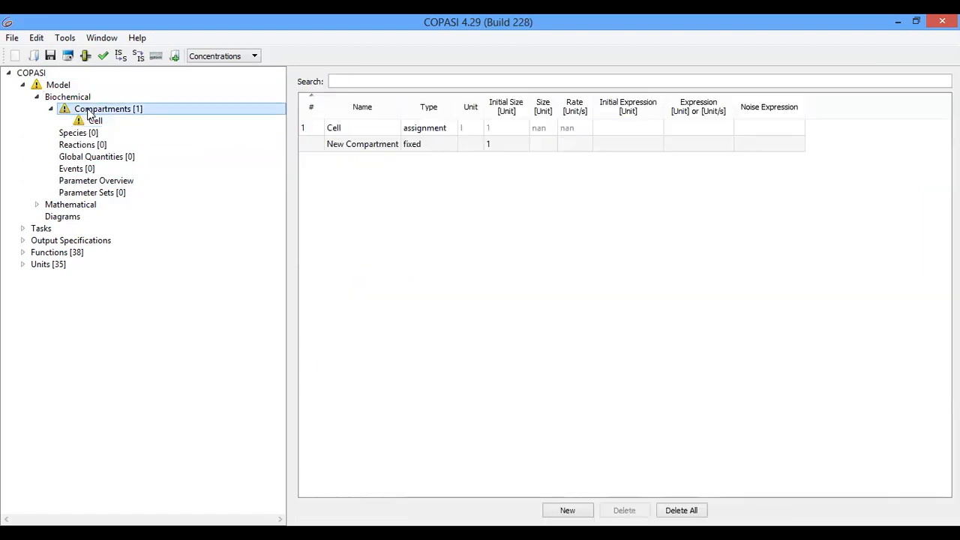
{"action": "left_click", "coordinate": [428, 129]}
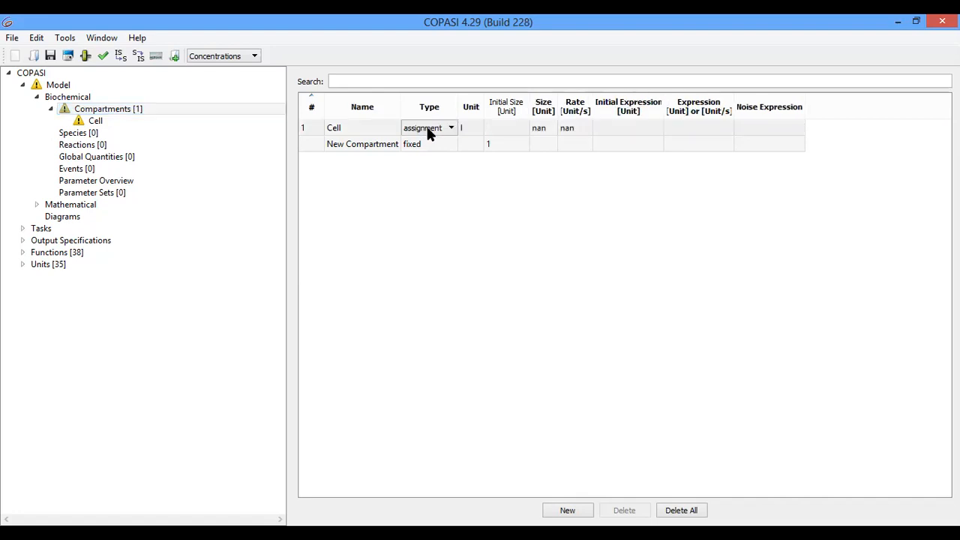
{"action": "left_click", "coordinate": [452, 128]}
{"action": "left_click", "coordinate": [429, 146]}
{"action": "left_click", "coordinate": [81, 112]}
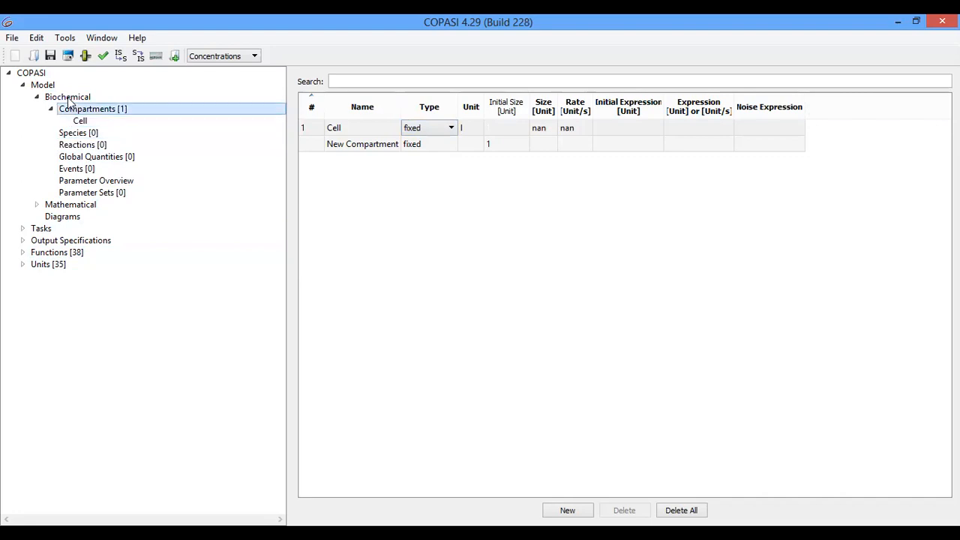
{"action": "left_click", "coordinate": [88, 133]}
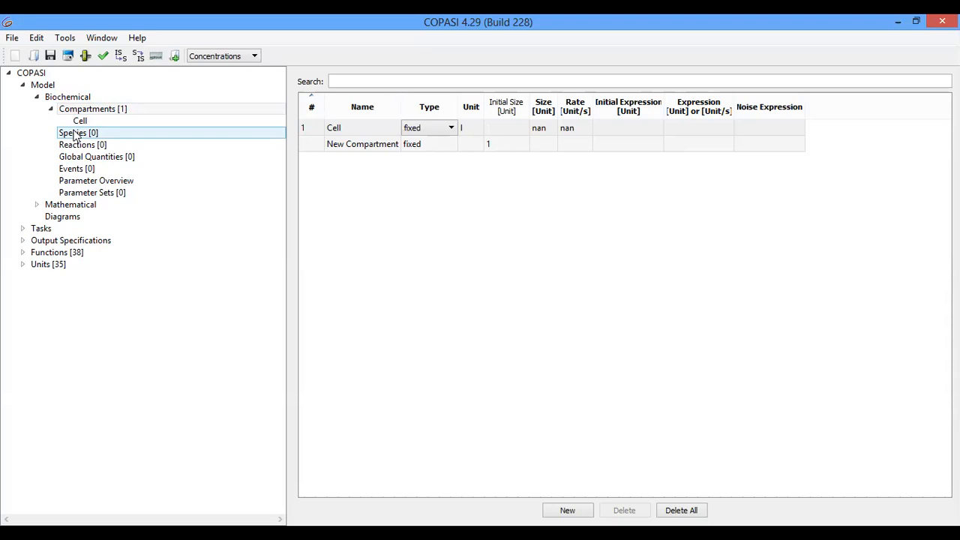
{"action": "left_click", "coordinate": [75, 121]}
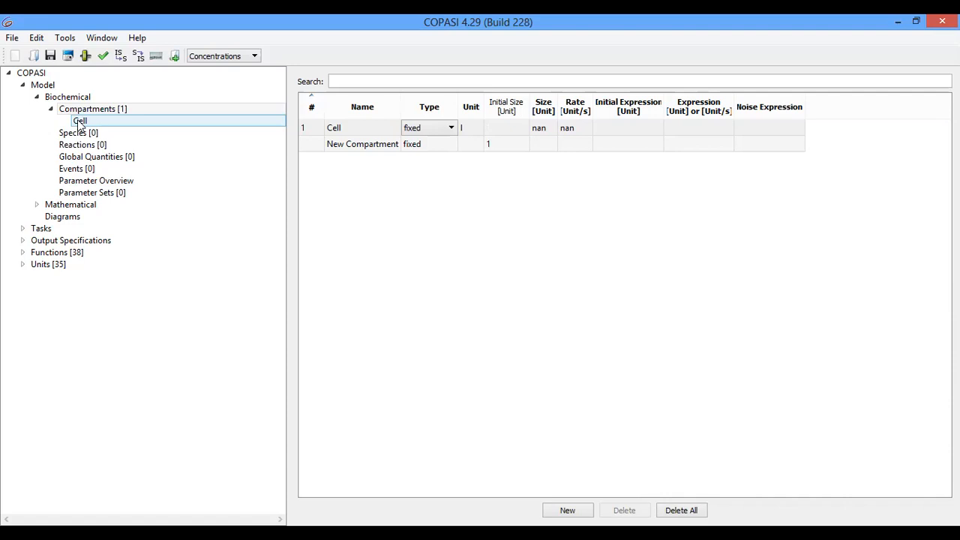
{"action": "left_click", "coordinate": [83, 105]}
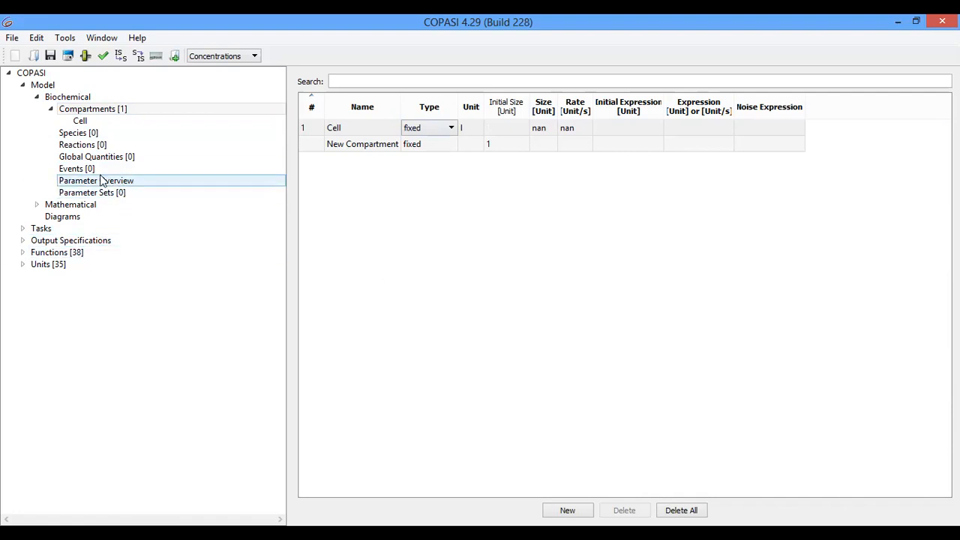
Add a new species named S1 to the species table.
{"action": "left_click", "coordinate": [76, 137]}
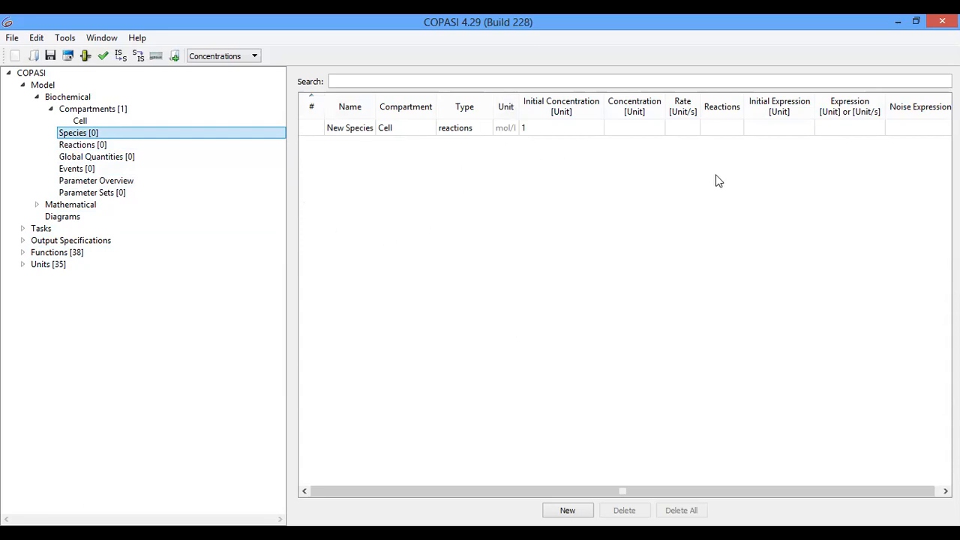
{"action": "double_click", "coordinate": [349, 133]}
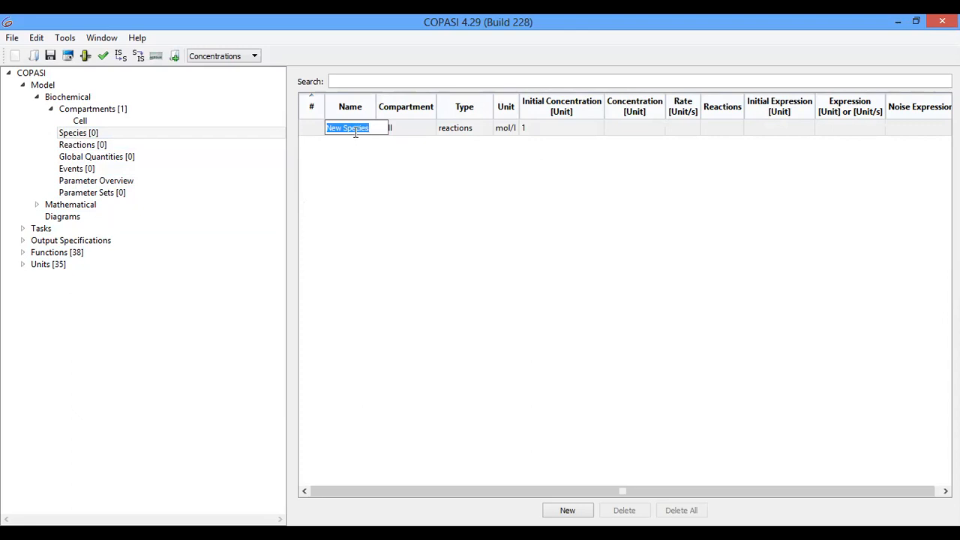
{"action": "type", "text": "S1"}
{"action": "key", "text": "Return"}
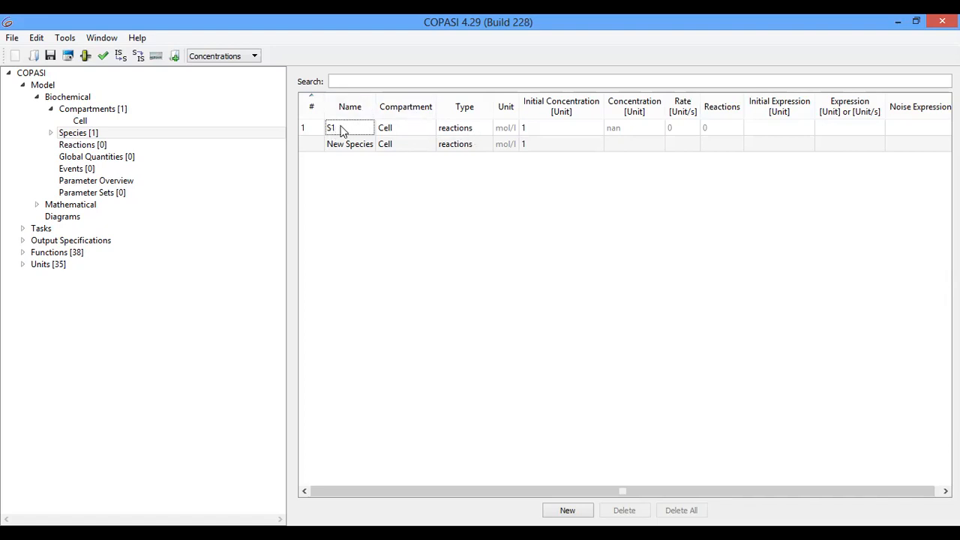
Review the type choices for species S1, keep reactions, and set its initial concentration to 1 mol/l.
{"action": "left_click", "coordinate": [452, 132]}
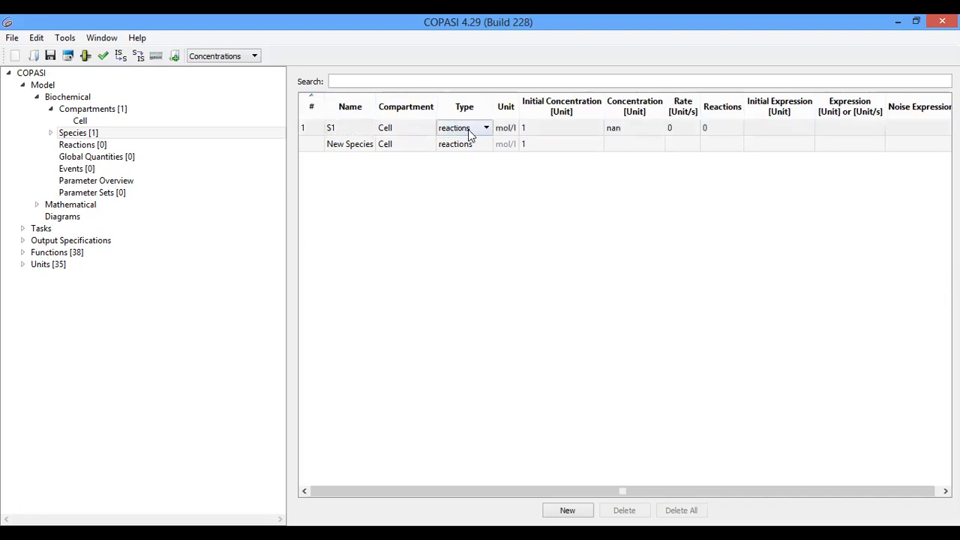
{"action": "left_click", "coordinate": [487, 129]}
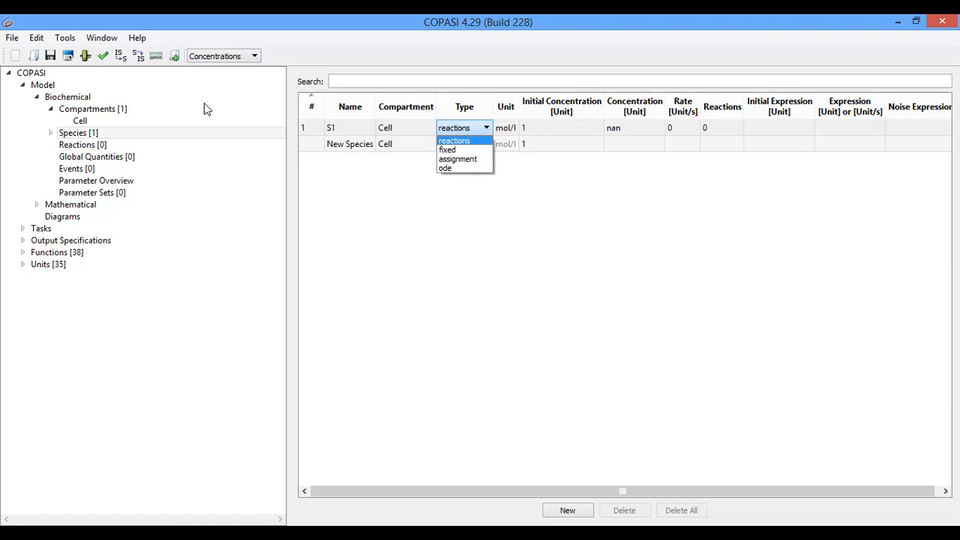
{"action": "left_click", "coordinate": [455, 140]}
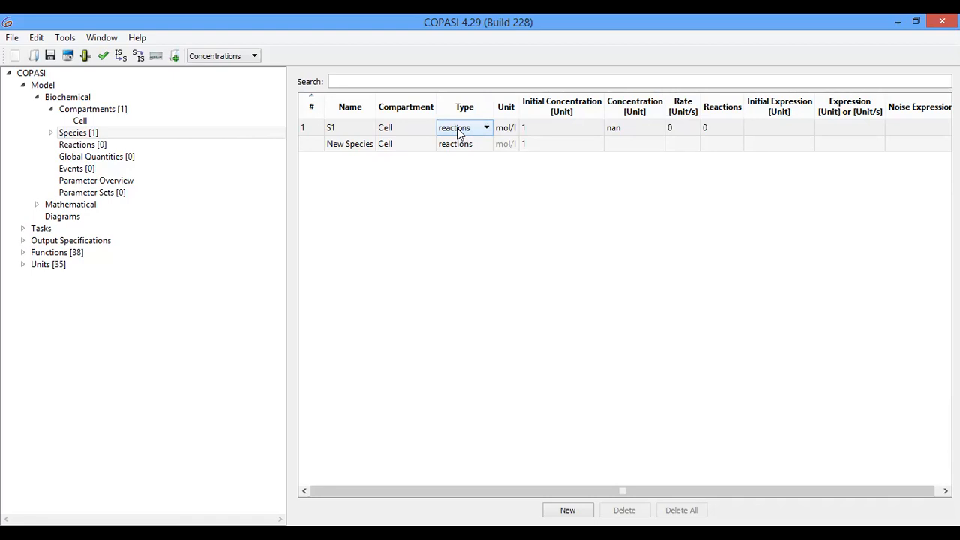
{"action": "double_click", "coordinate": [541, 127]}
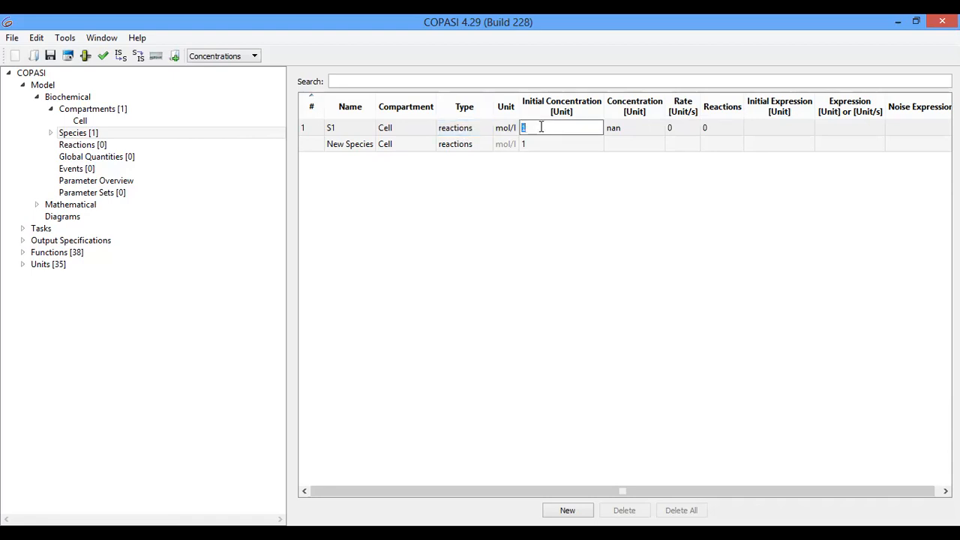
{"action": "type", "text": "1"}
{"action": "left_click", "coordinate": [75, 147]}
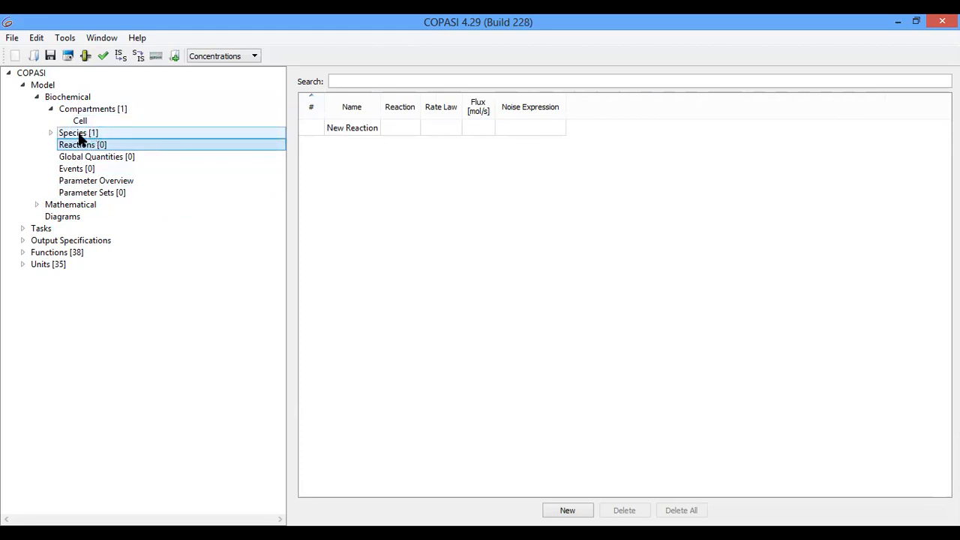
Add a second species named S2 to the species table and set its initial concentration to 0 mol/l.
{"action": "left_click", "coordinate": [52, 134]}
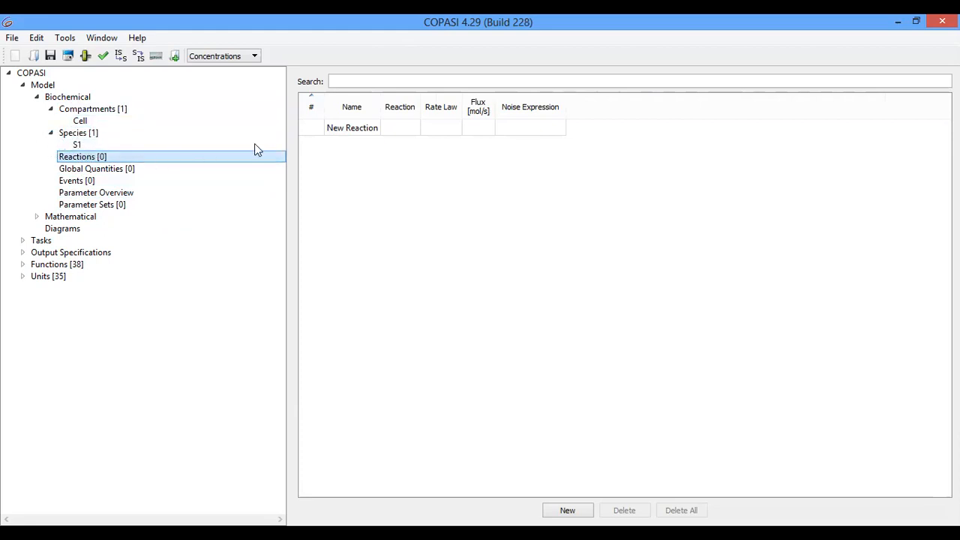
{"action": "left_click", "coordinate": [77, 143]}
{"action": "left_click", "coordinate": [78, 134]}
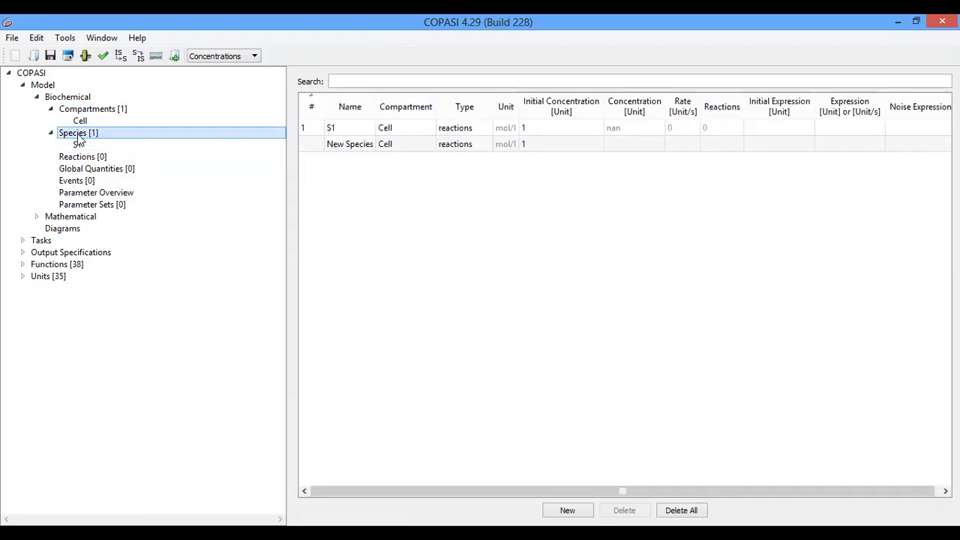
{"action": "double_click", "coordinate": [358, 145]}
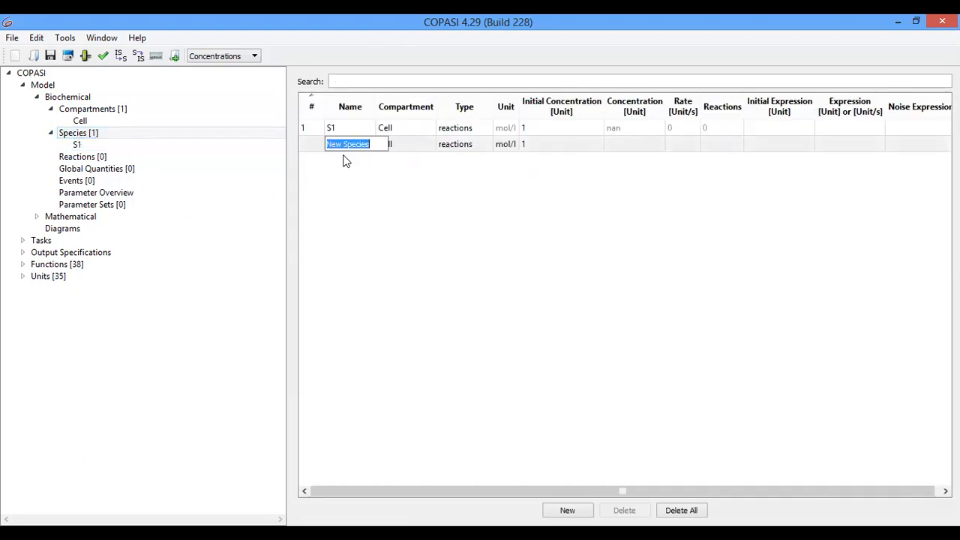
{"action": "type", "text": "S2"}
{"action": "left_click", "coordinate": [445, 229]}
{"action": "double_click", "coordinate": [541, 143]}
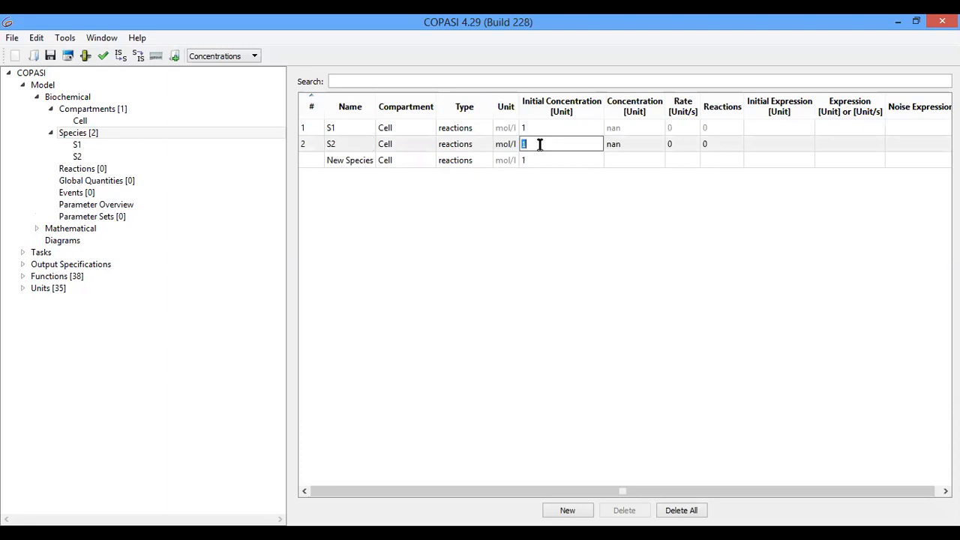
{"action": "type", "text": "0"}
{"action": "left_click", "coordinate": [438, 248]}
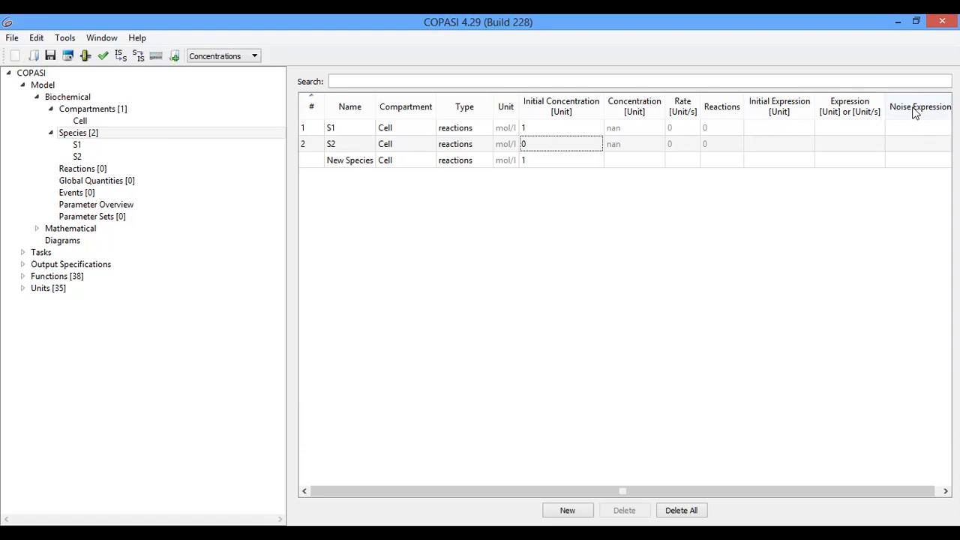
Examine the Noise Expression column for species S1 and S2.
{"action": "left_click", "coordinate": [907, 134]}
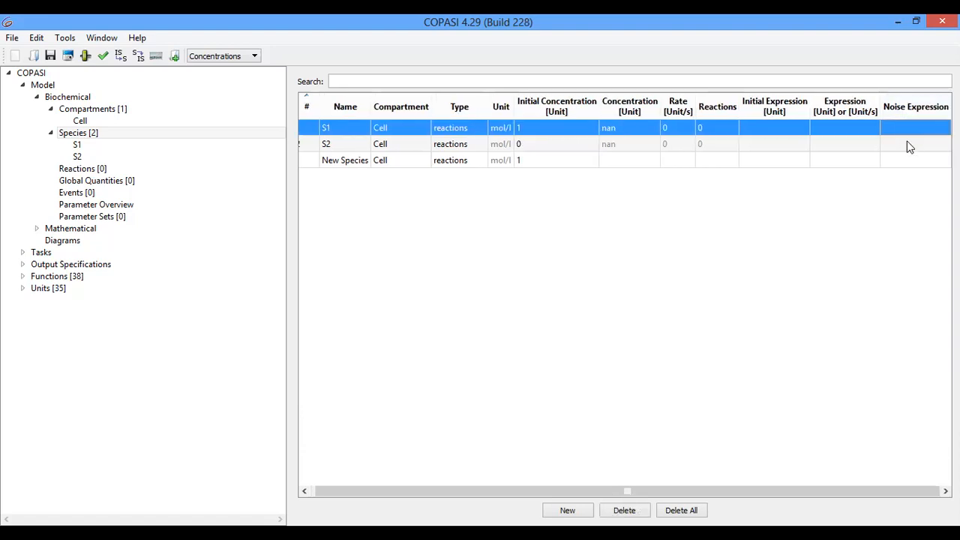
{"action": "left_click", "coordinate": [907, 144]}
{"action": "left_click", "coordinate": [915, 128]}
{"action": "left_click", "coordinate": [912, 146]}
{"action": "left_click", "coordinate": [913, 132]}
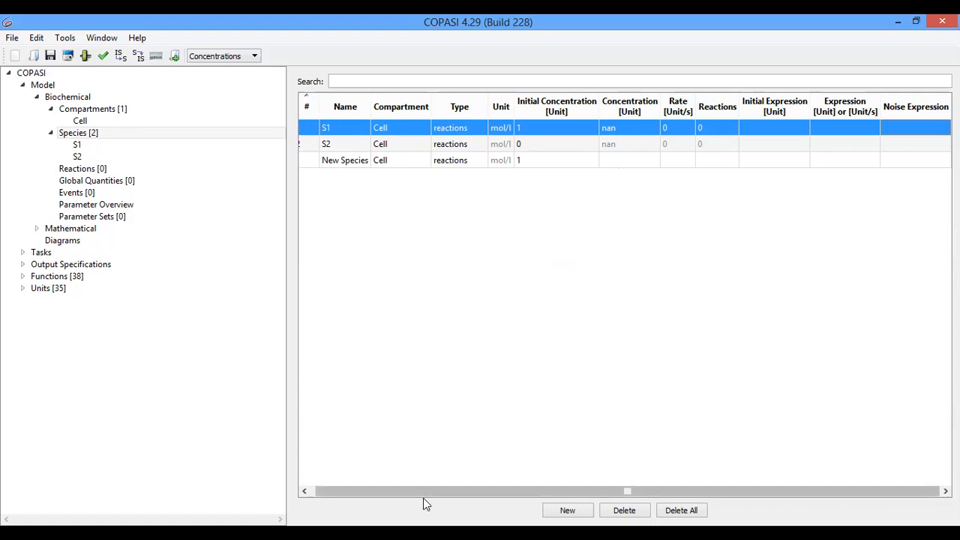
Inspect the details of species S1 and S2, including compartment, simulation type and initial concentration.
{"action": "scroll", "coordinate": [423, 498], "scroll_direction": "left", "scroll_amount": 1}
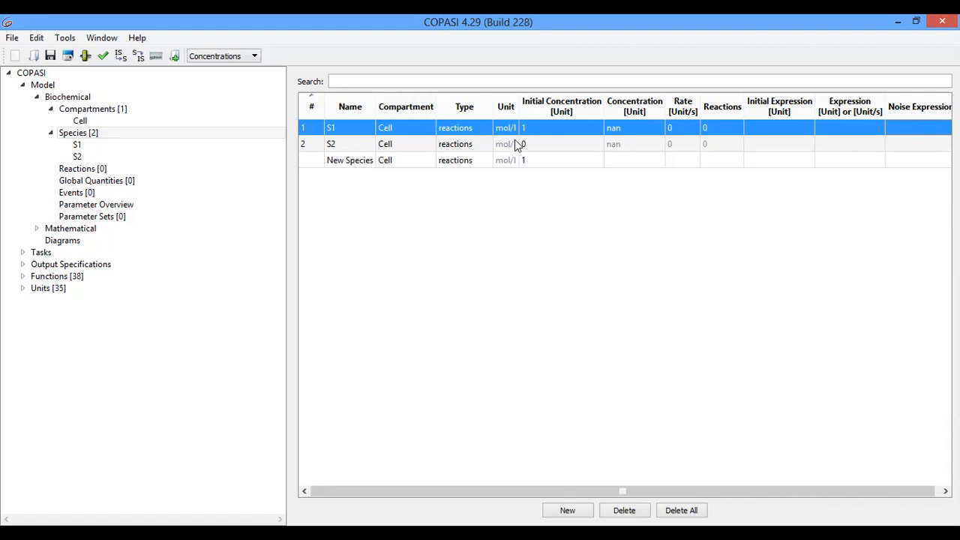
{"action": "left_click", "coordinate": [339, 128]}
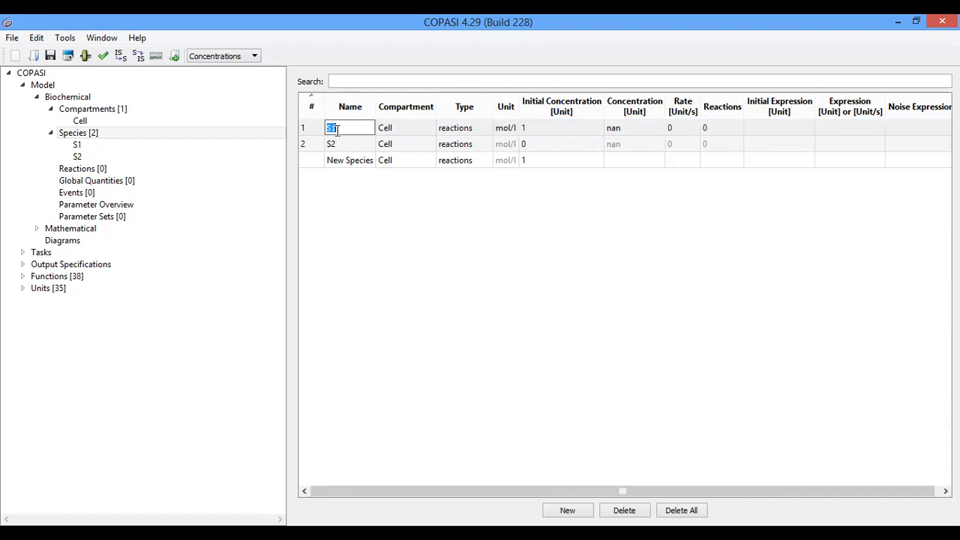
{"action": "left_click", "coordinate": [75, 147]}
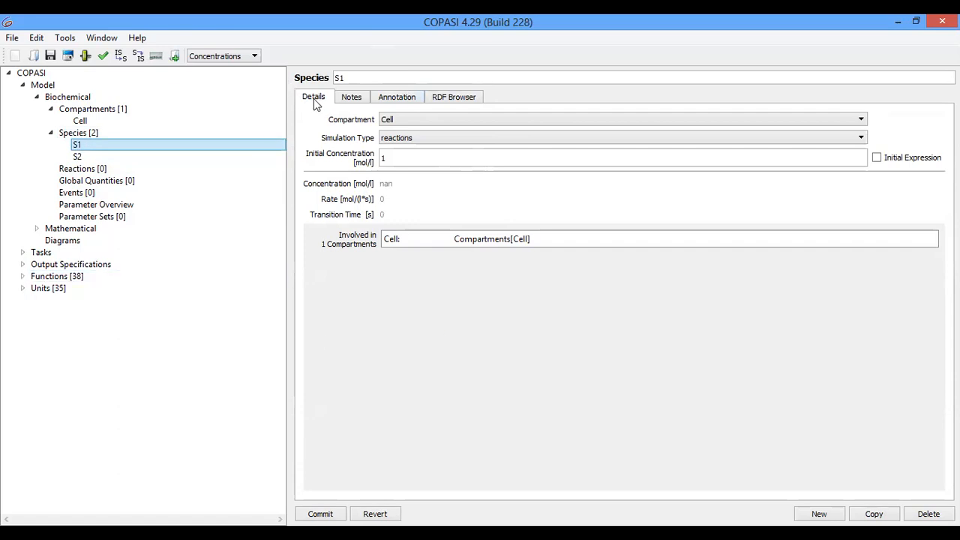
{"action": "left_click", "coordinate": [388, 159]}
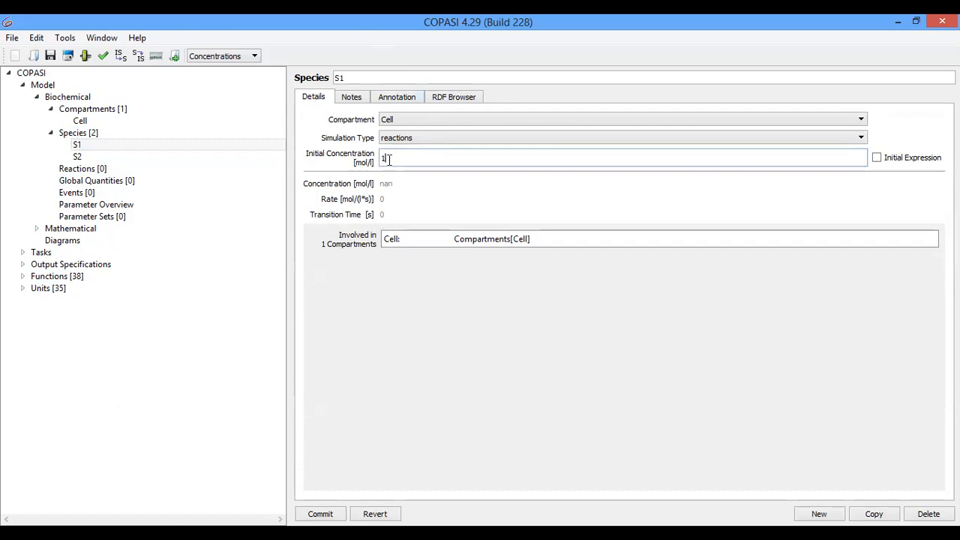
{"action": "left_click", "coordinate": [78, 157]}
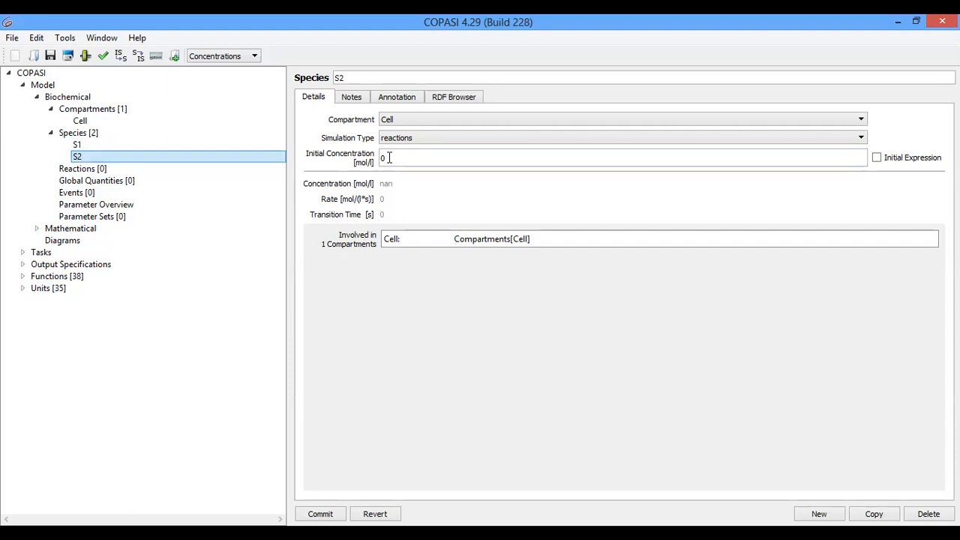
Inspect the notes, annotation and details of species S1.
{"action": "left_click", "coordinate": [77, 144]}
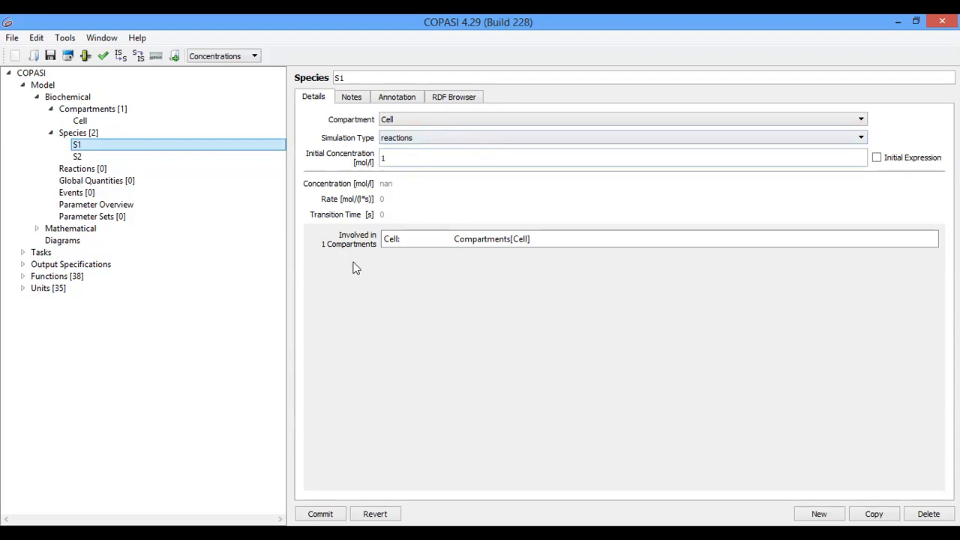
{"action": "left_click", "coordinate": [354, 102]}
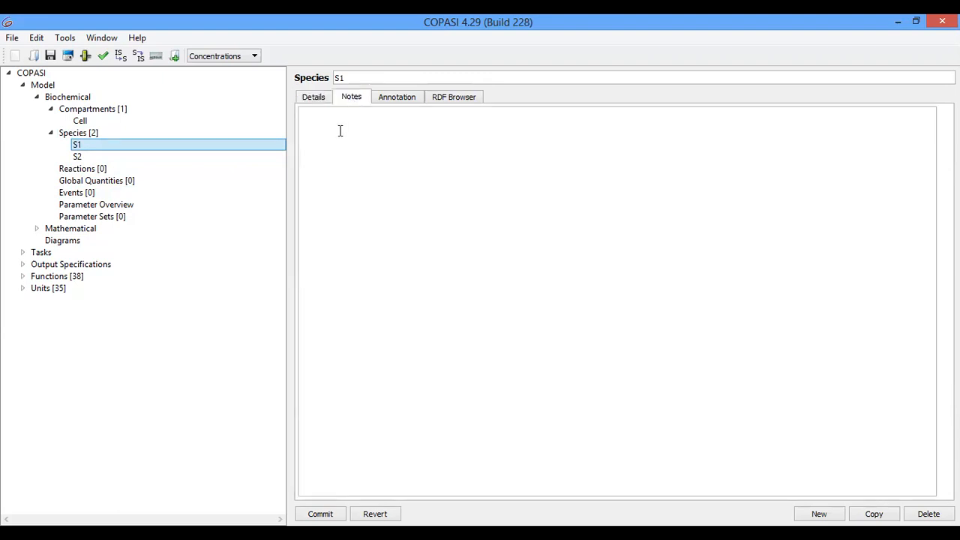
{"action": "left_click", "coordinate": [340, 131]}
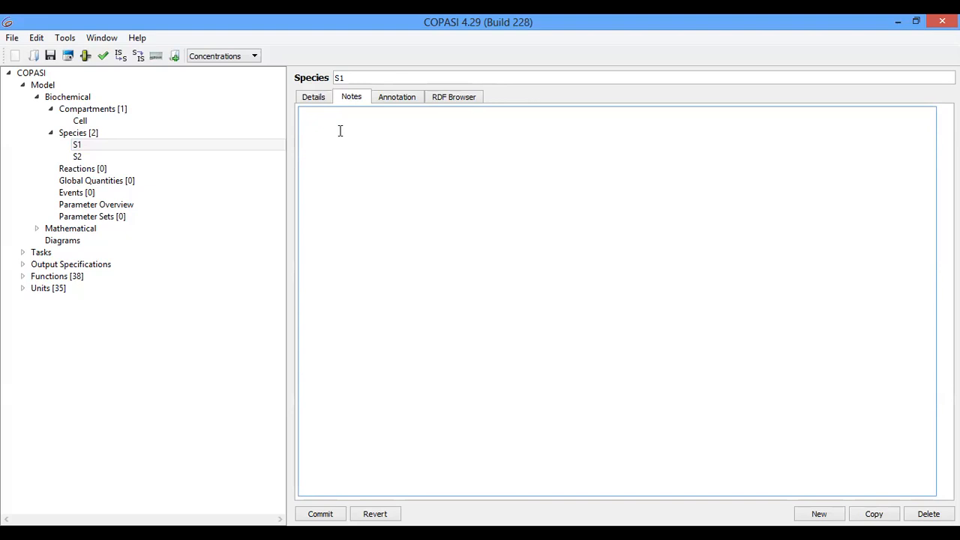
{"action": "left_click", "coordinate": [395, 100]}
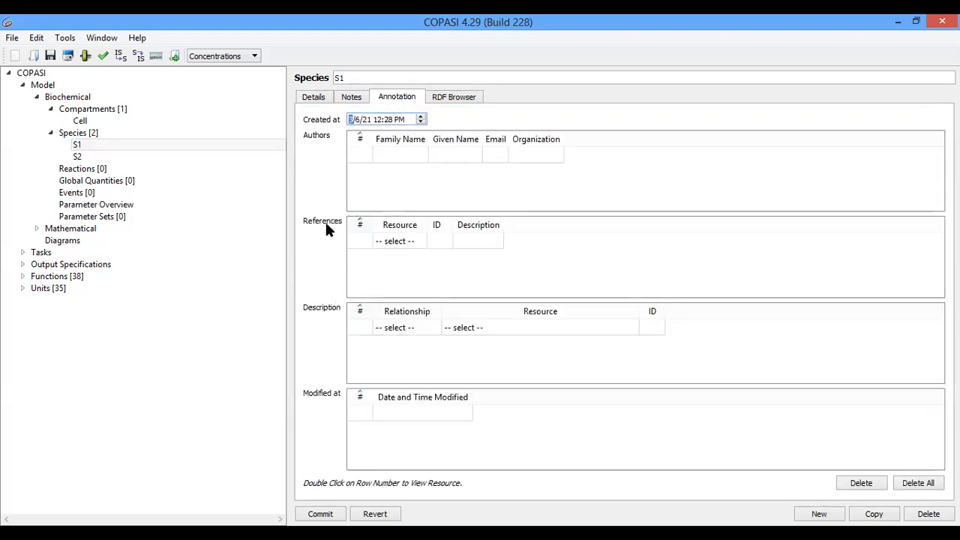
{"action": "left_click", "coordinate": [312, 100]}
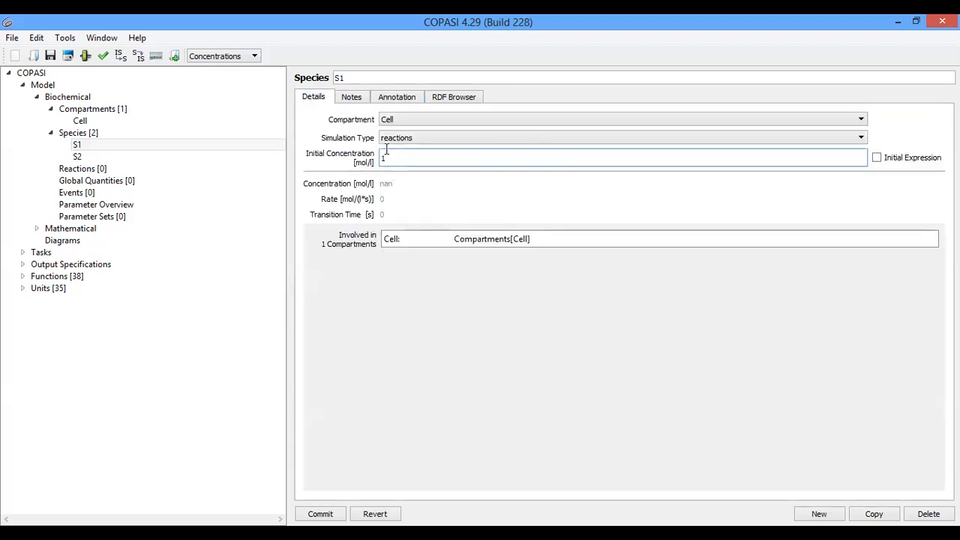
Review the relationship and resource choices for descriptions in species S1's annotation without selecting any.
{"action": "left_click", "coordinate": [396, 102]}
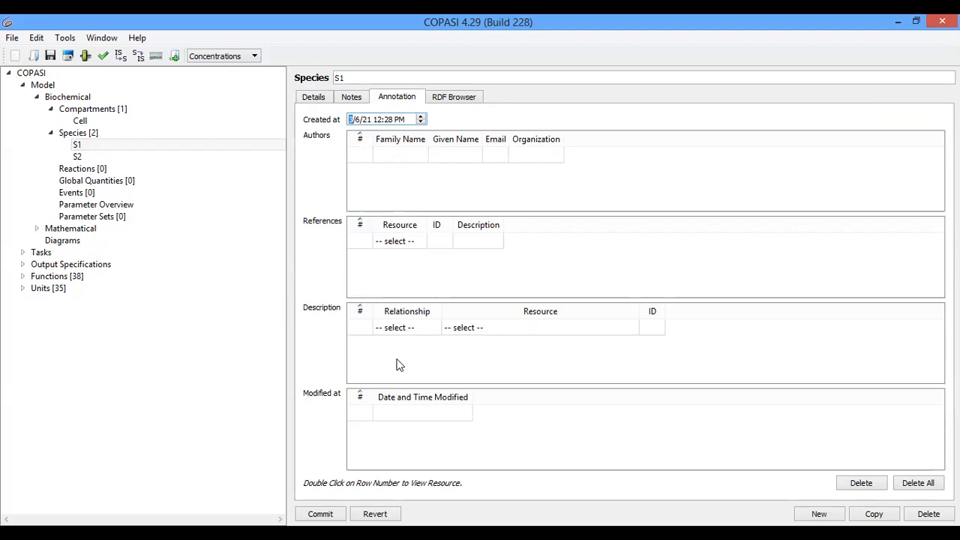
{"action": "left_click", "coordinate": [405, 331]}
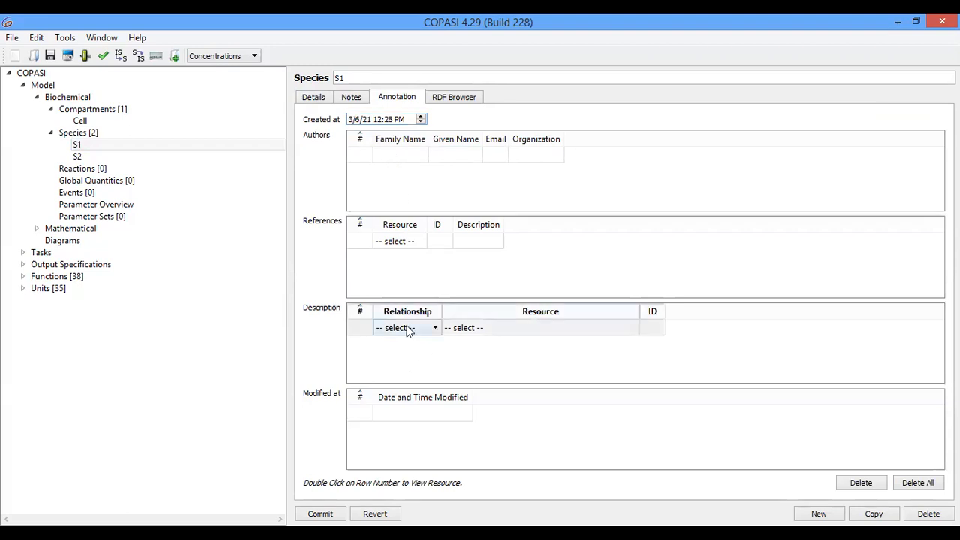
{"action": "left_click", "coordinate": [409, 331]}
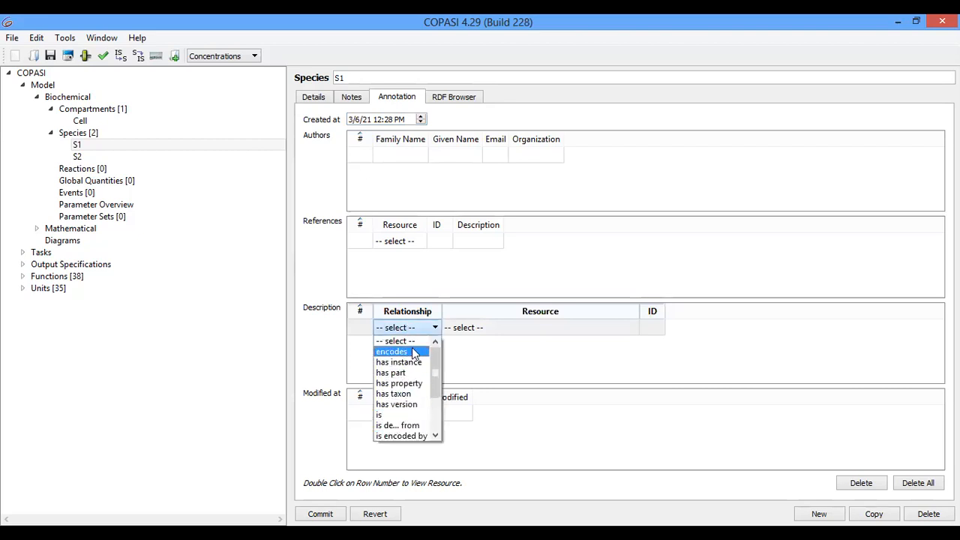
{"action": "left_click", "coordinate": [501, 354]}
{"action": "left_click", "coordinate": [468, 328]}
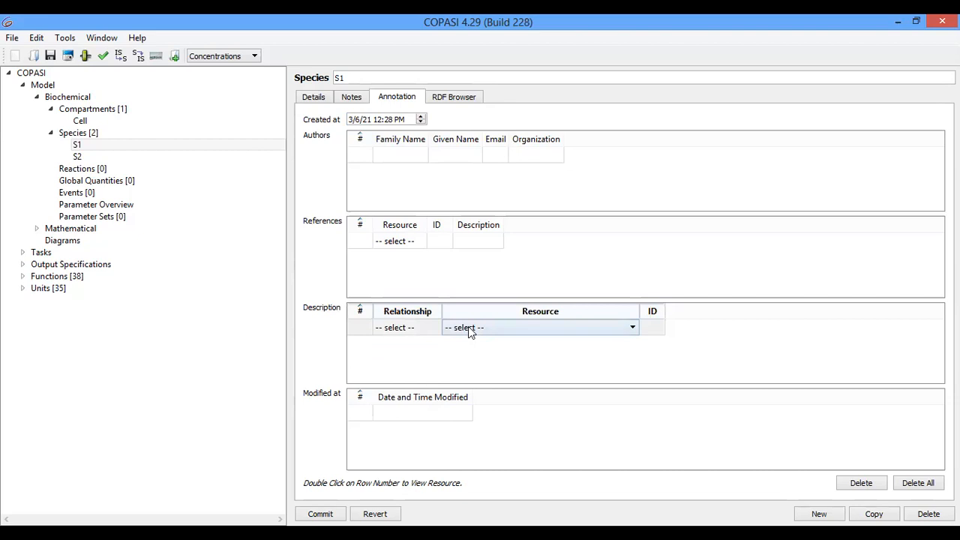
{"action": "left_click", "coordinate": [468, 328]}
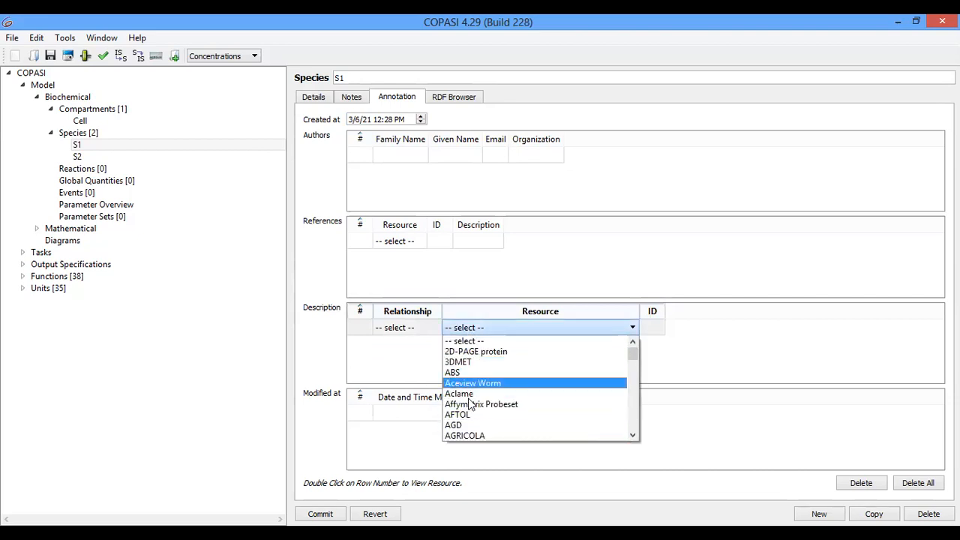
{"action": "left_click", "coordinate": [413, 366]}
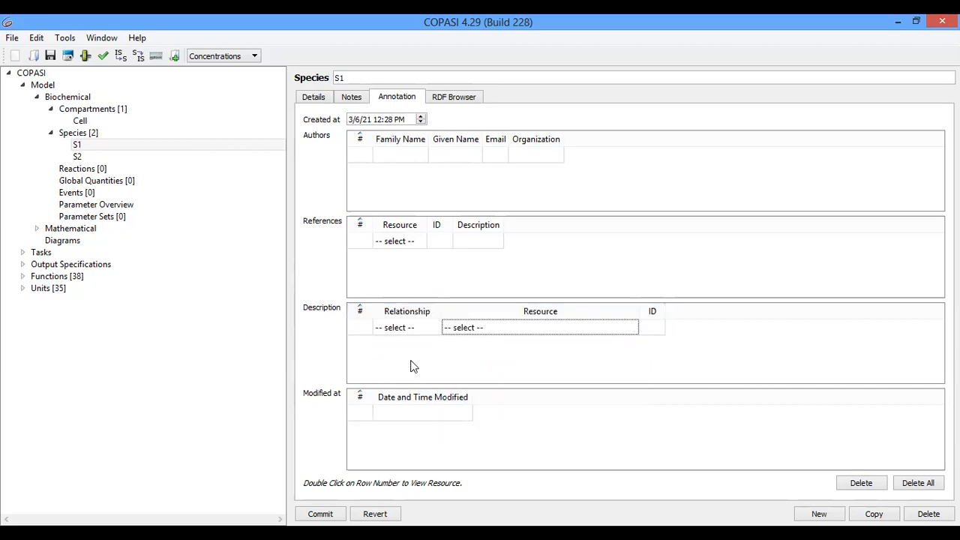
Add the modification date 3/6/21 12:39 PM to species S1's annotation and review its notes and details.
{"action": "double_click", "coordinate": [420, 414]}
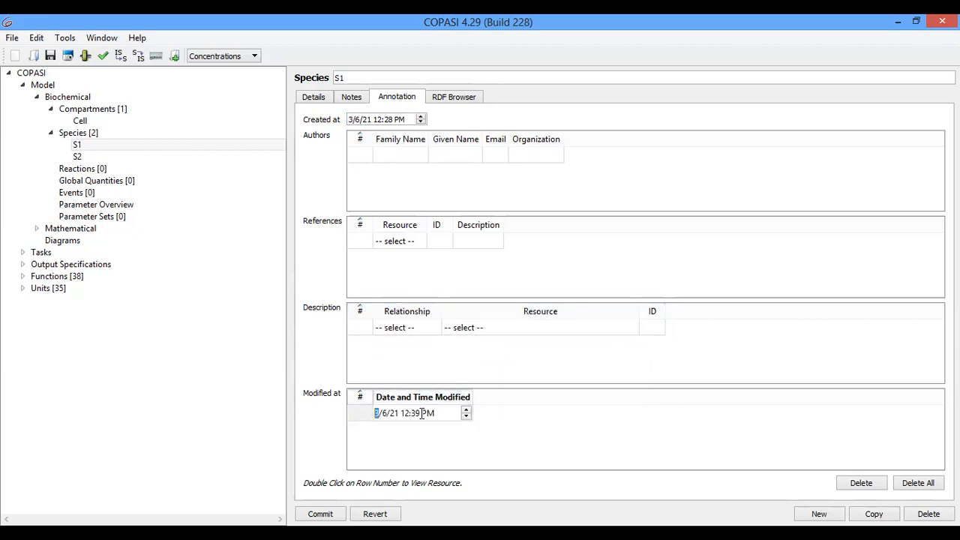
{"action": "left_click", "coordinate": [522, 415]}
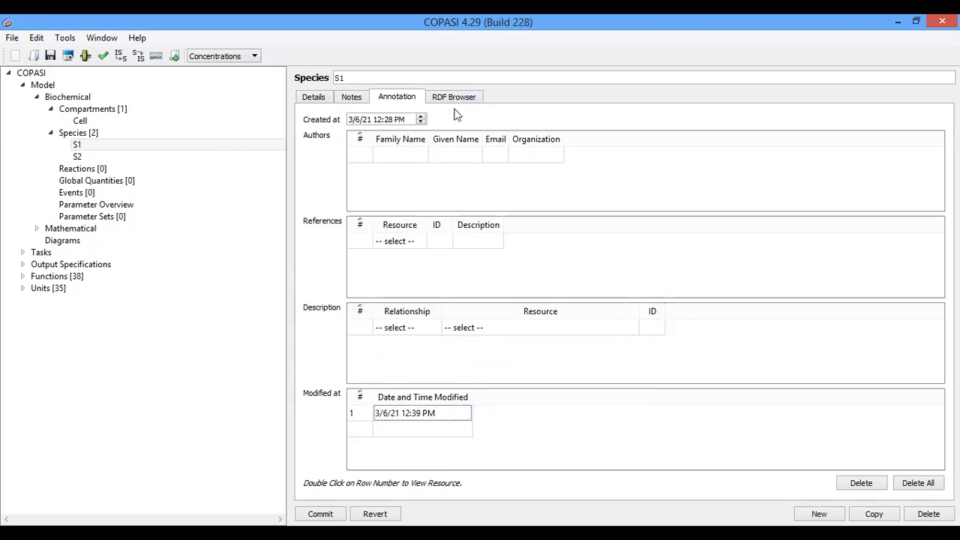
{"action": "left_click", "coordinate": [351, 98]}
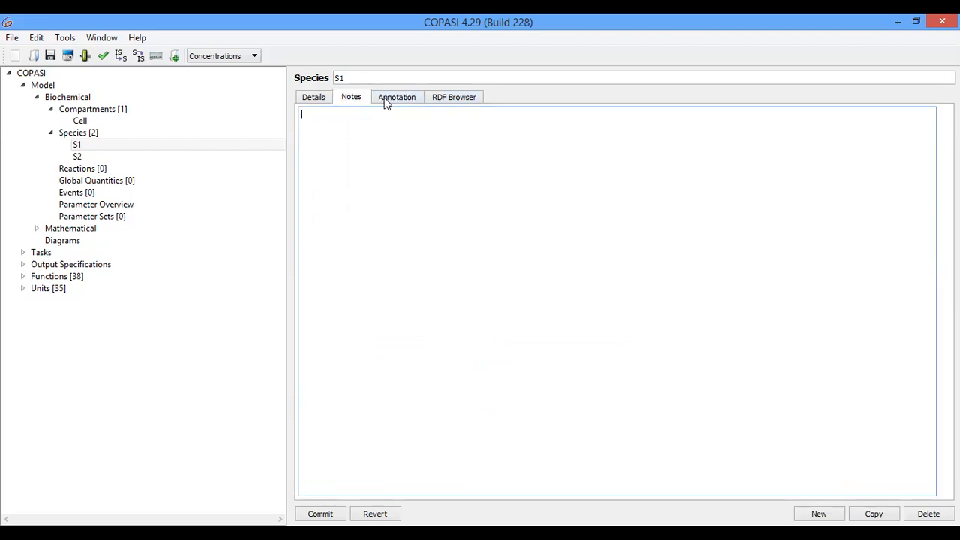
{"action": "left_click", "coordinate": [391, 101]}
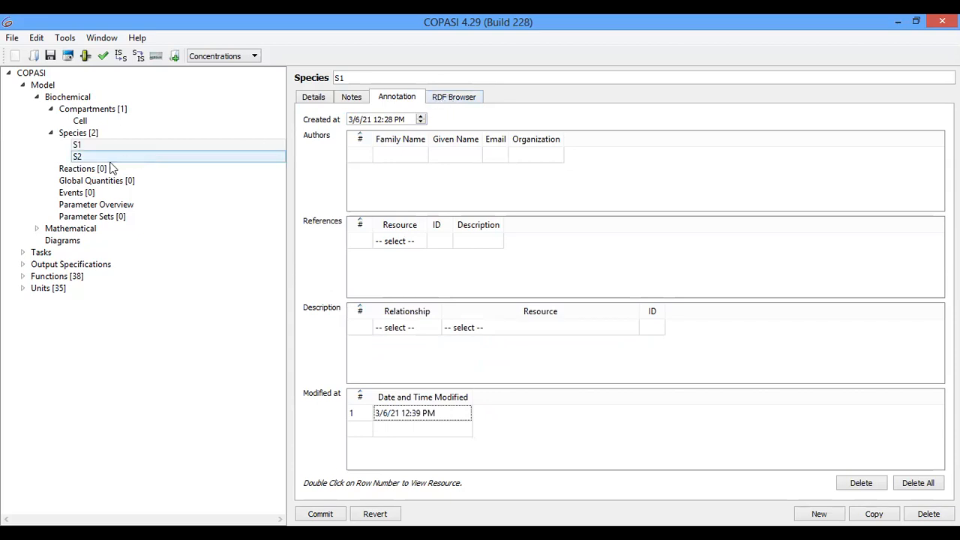
{"action": "left_click", "coordinate": [78, 145]}
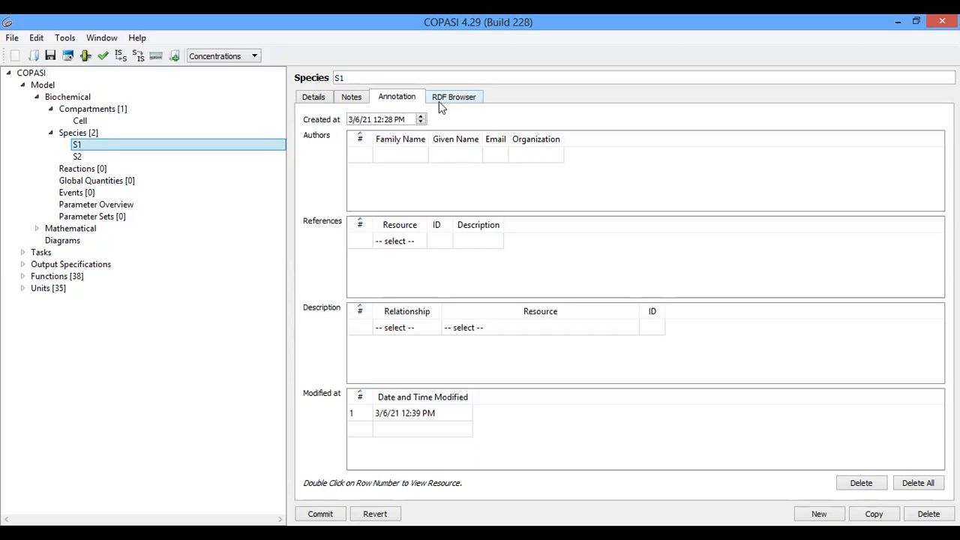
{"action": "left_click", "coordinate": [309, 99]}
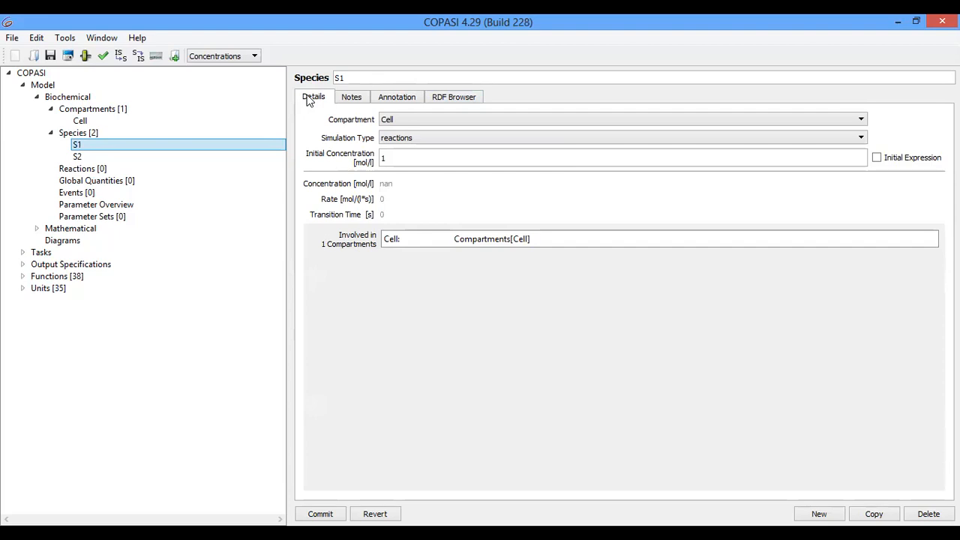
Show the model's reaction table and open the name of a new reaction for editing.
{"action": "left_click", "coordinate": [79, 171]}
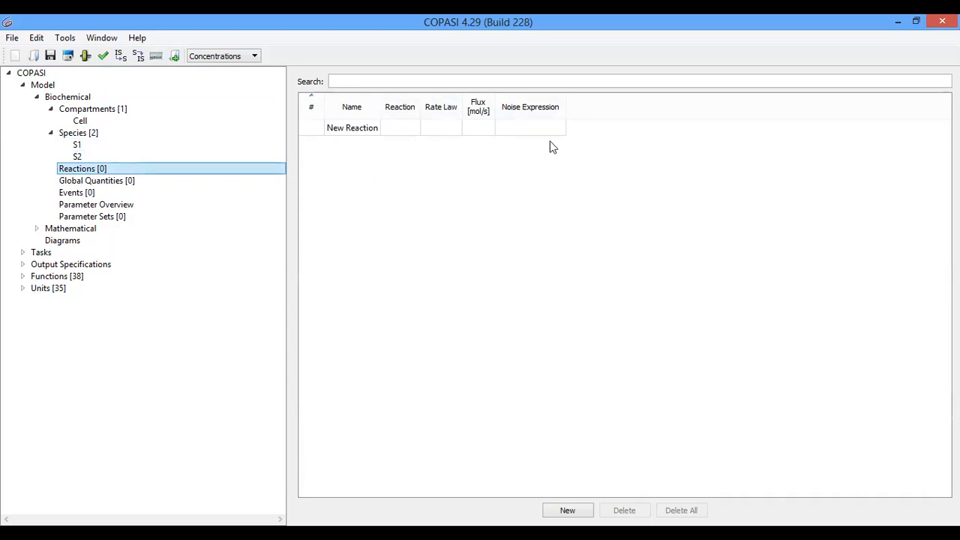
{"action": "double_click", "coordinate": [349, 128]}
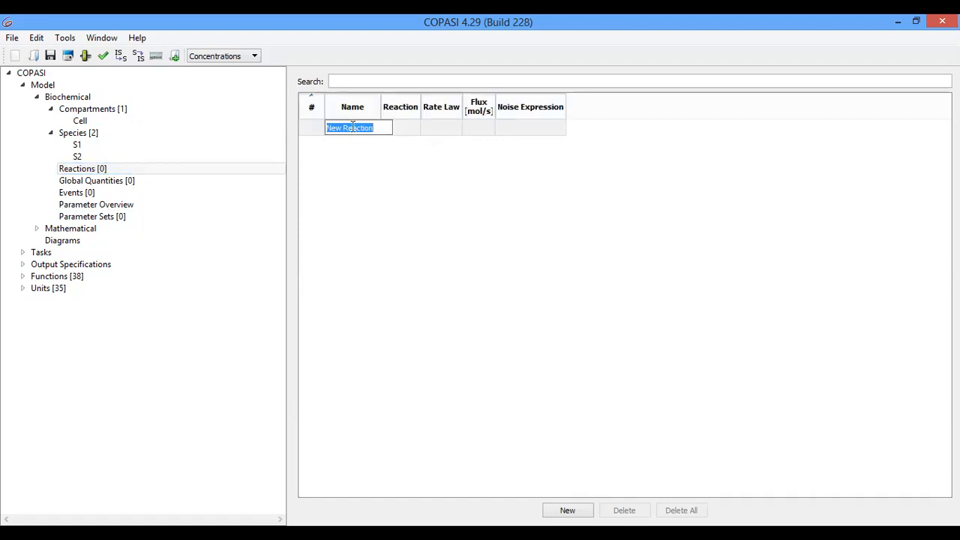
{"action": "left_click", "coordinate": [401, 129]}
{"action": "double_click", "coordinate": [344, 129]}
{"action": "type", "text": "HSK"}
{"action": "key", "text": "BackSpace"}
{"action": "key", "text": "BackSpace"}
{"action": "key", "text": "BackSpace"}
{"action": "type", "text": "PFK"}
{"action": "key", "text": "BackSpace"}
{"action": "key", "text": "BackSpace"}
{"action": "key", "text": "BackSpace"}
Name the new reaction R1.
{"action": "type", "text": "R1"}
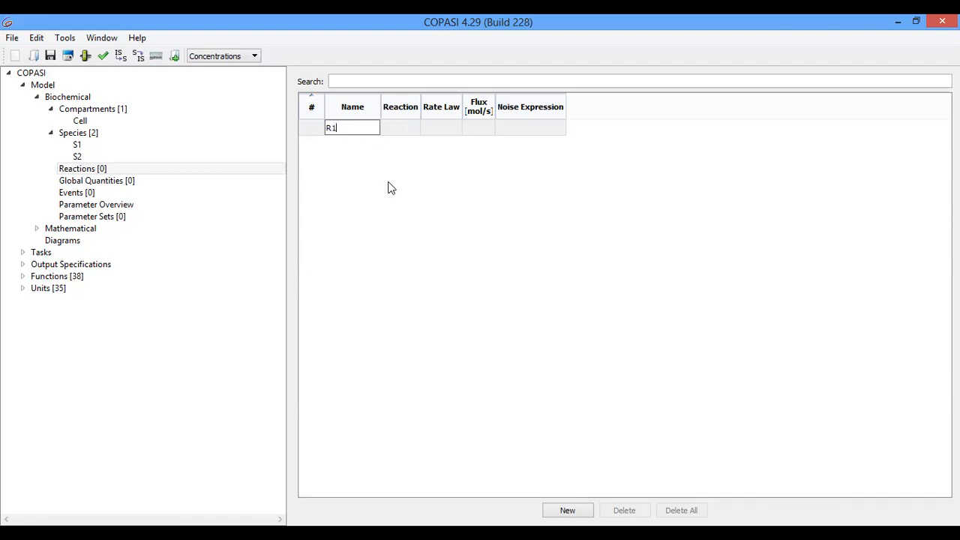
{"action": "key", "text": "Return"}
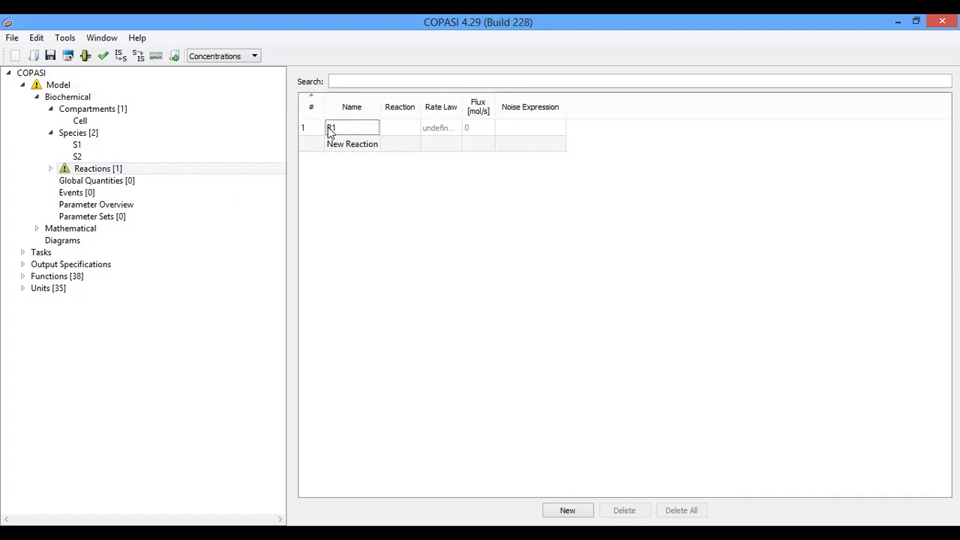
Define the equation of reaction R1 as S1 -> S2 in its details.
{"action": "double_click", "coordinate": [403, 129]}
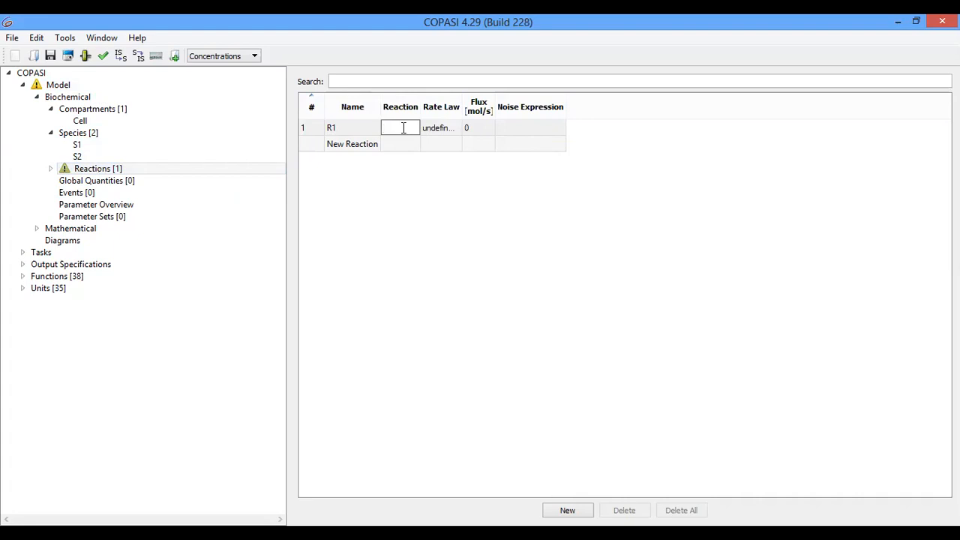
{"action": "left_click", "coordinate": [50, 171]}
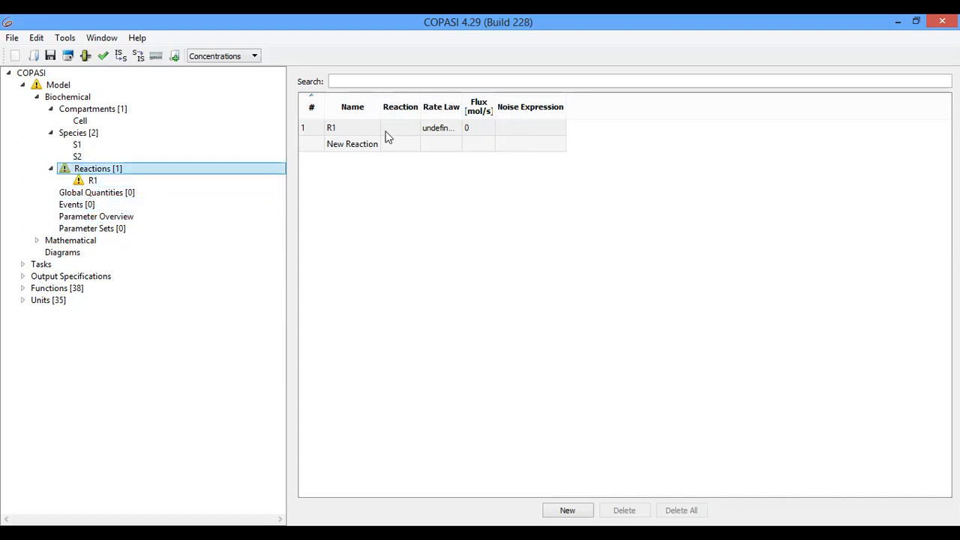
{"action": "left_click", "coordinate": [92, 181]}
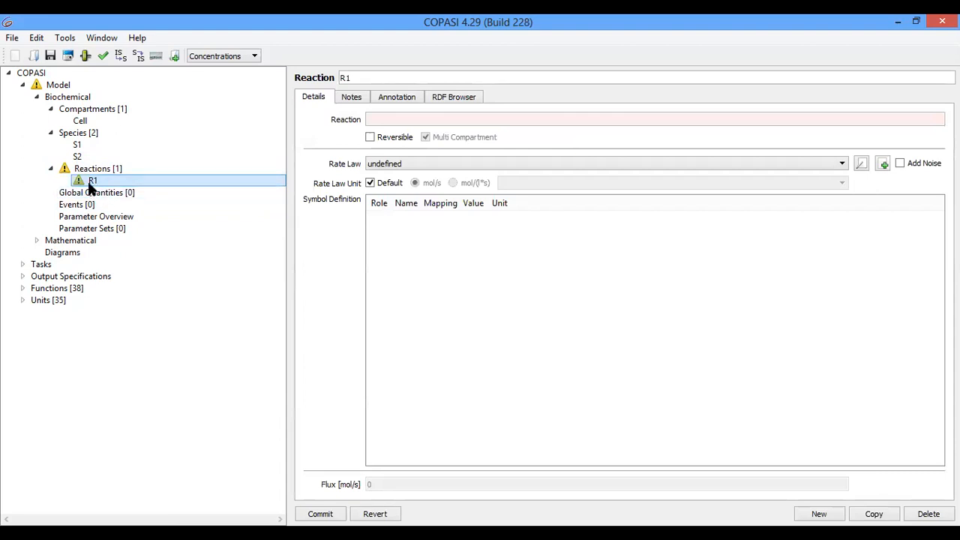
{"action": "left_click", "coordinate": [404, 117]}
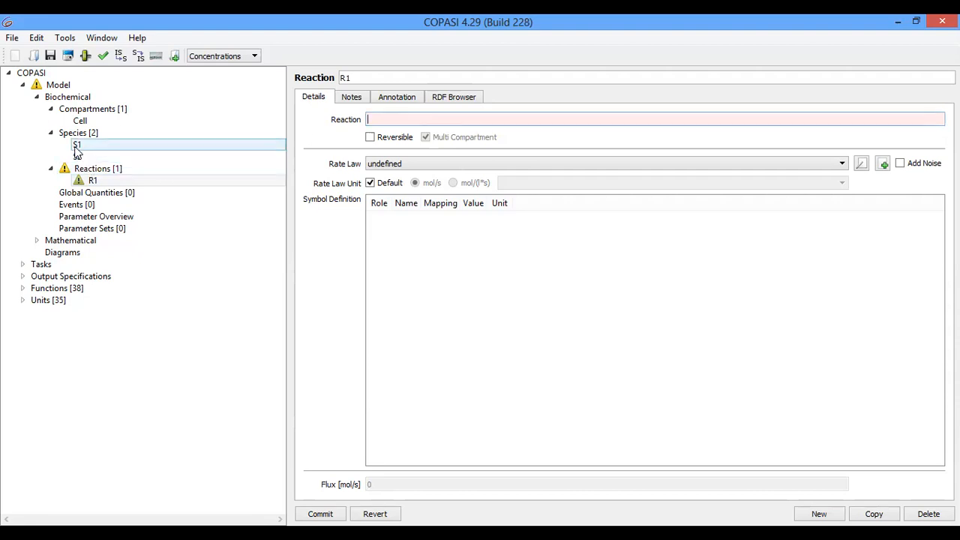
{"action": "type", "text": "S1"}
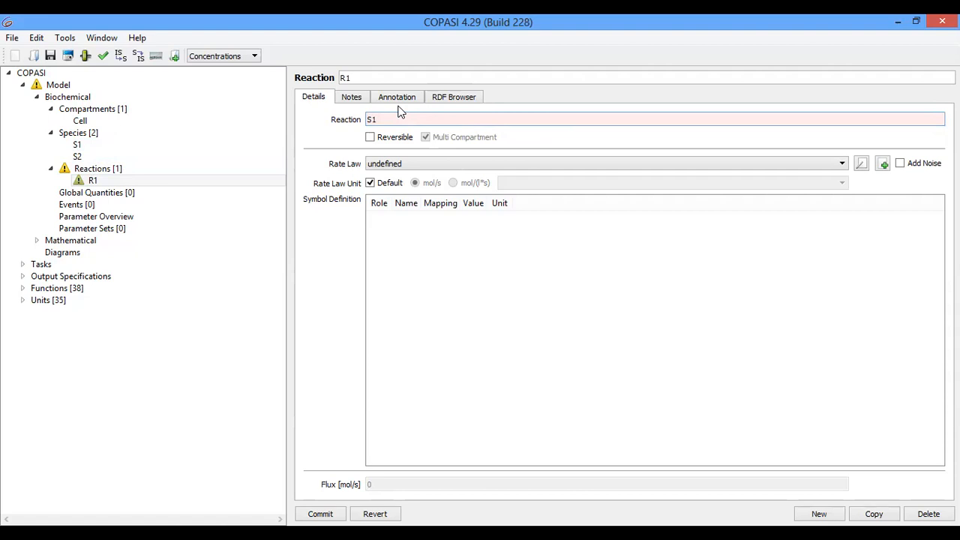
{"action": "type", "text": " ->"}
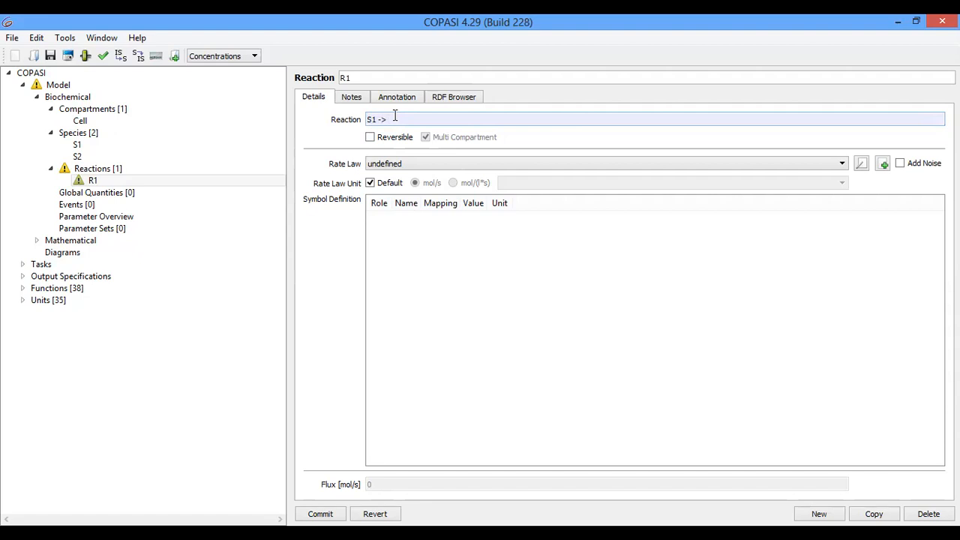
{"action": "type", "text": "S2"}
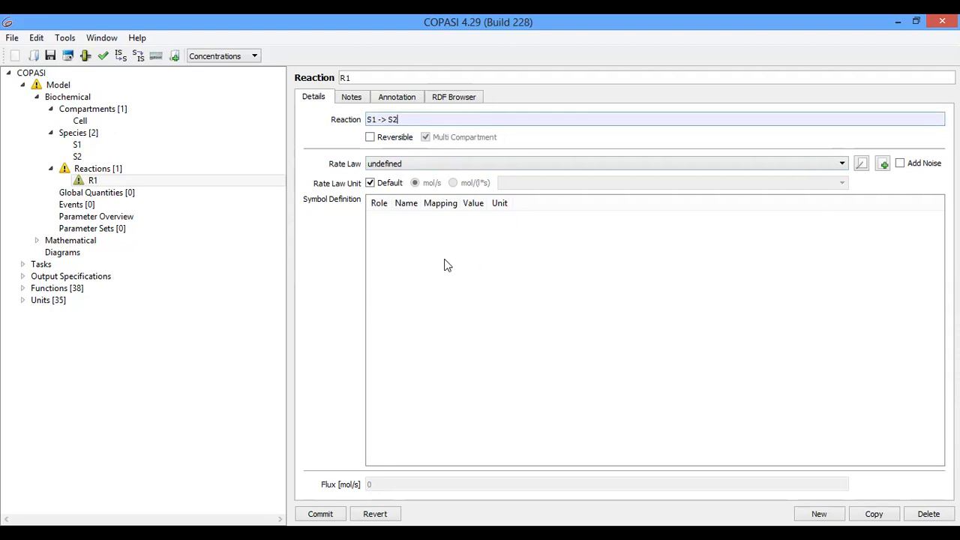
{"action": "left_click", "coordinate": [629, 311]}
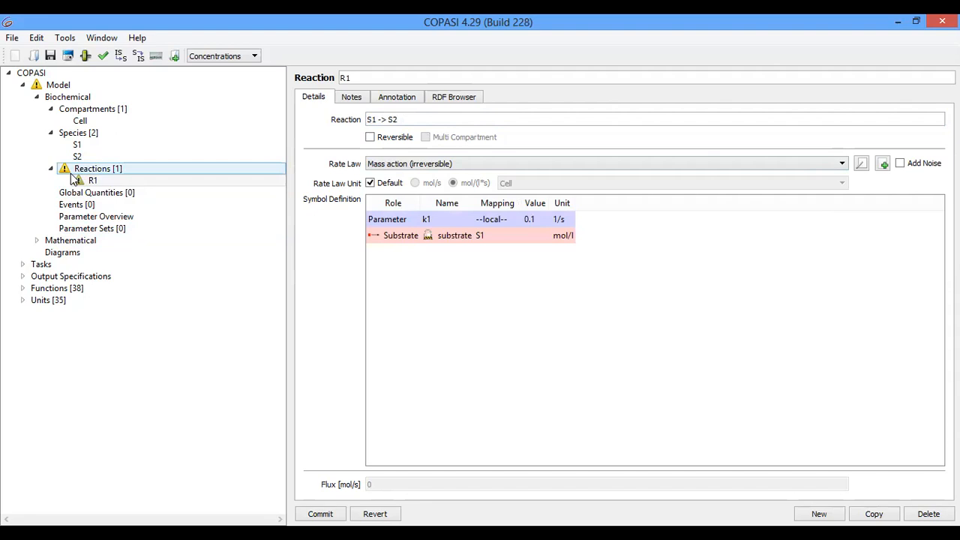
{"action": "mouse_move", "coordinate": [71, 173]}
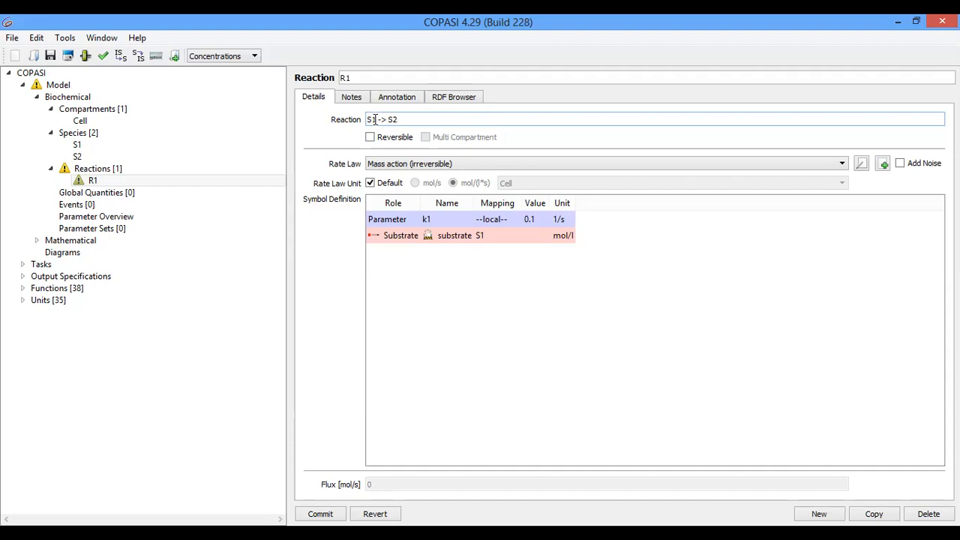
{"action": "left_click", "coordinate": [375, 119]}
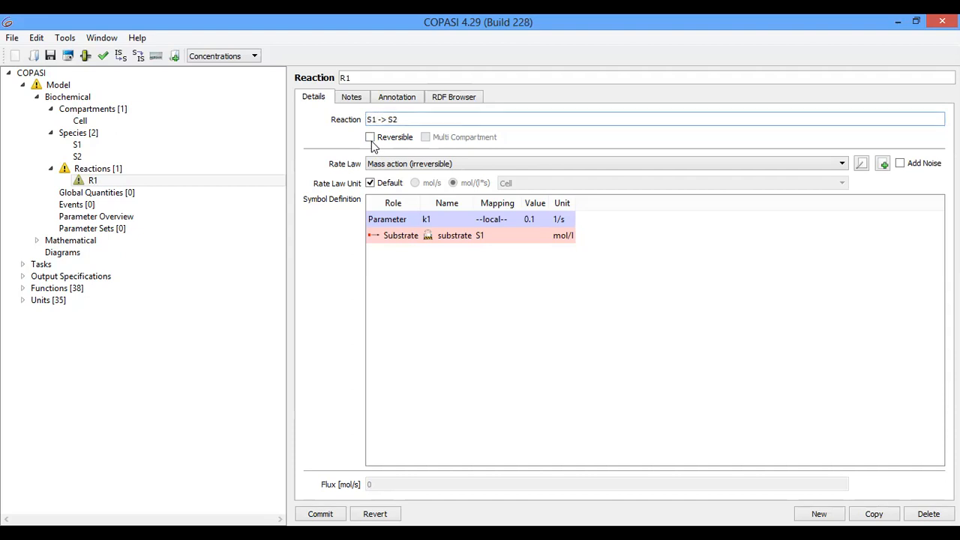
{"action": "key", "text": "BackSpace"}
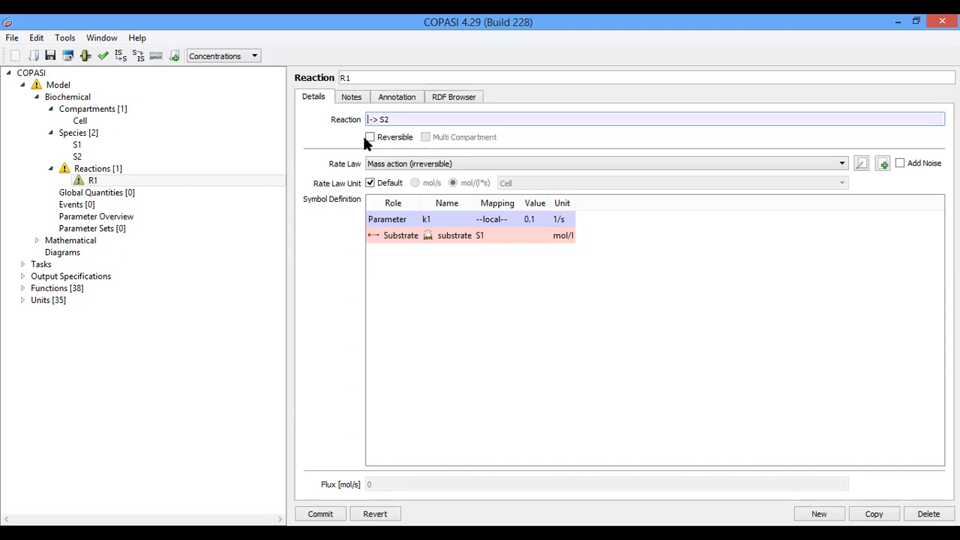
{"action": "type", "text": "g"}
{"action": "type", "text": "6"}
{"action": "type", "text": "p"}
{"action": "type", "text": "1"}
{"action": "type", "text": "\""}
{"action": "key", "text": "BackSpace"}
{"action": "key", "text": "BackSpace"}
{"action": "key", "text": "BackSpace"}
{"action": "key", "text": "BackSpace"}
{"action": "key", "text": "BackSpace"}
{"action": "type", "text": "S1"}
{"action": "left_click", "coordinate": [214, 316]}
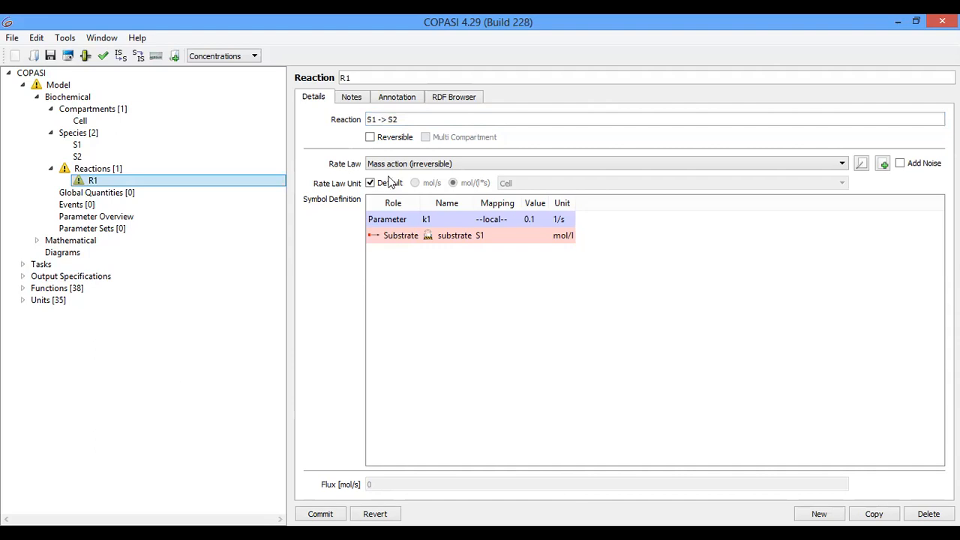
Make reaction R1 between S1 and S2 reversible.
{"action": "left_click", "coordinate": [416, 120]}
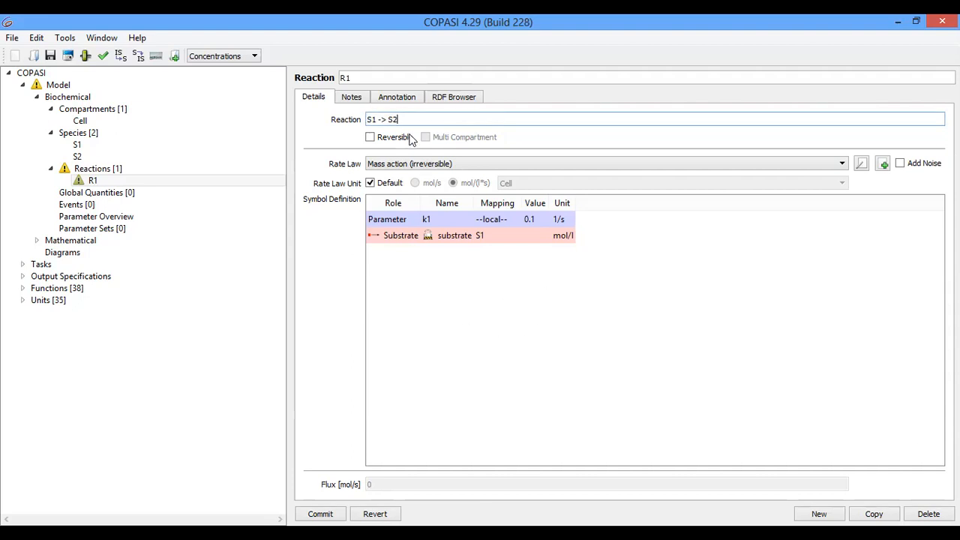
{"action": "left_click", "coordinate": [370, 138]}
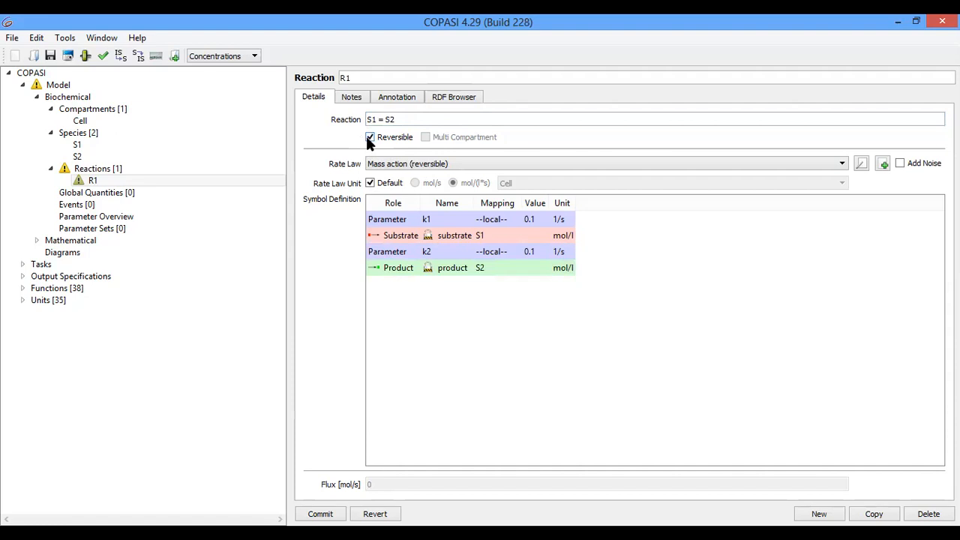
Make reaction R1 irreversible so that its equation reads S1 -> S2.
{"action": "left_click", "coordinate": [369, 138]}
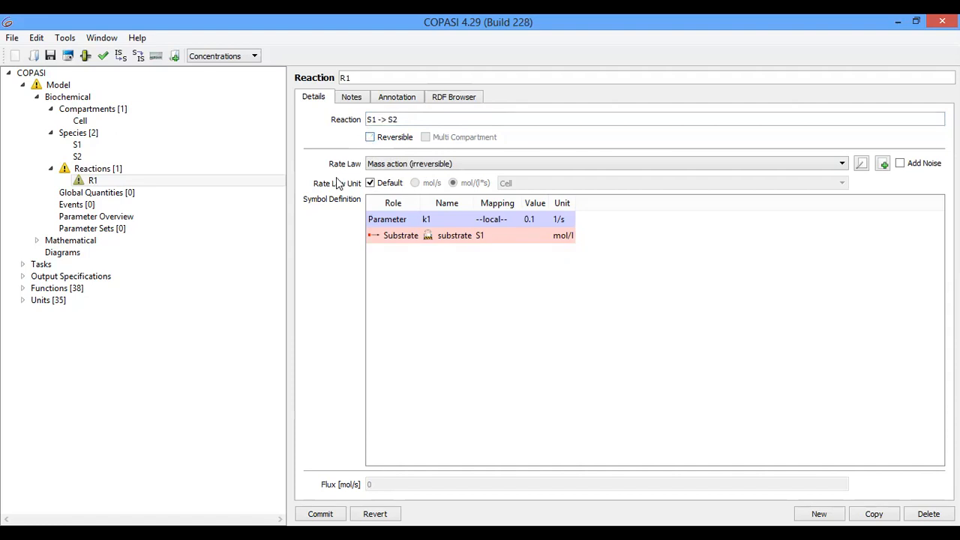
{"action": "left_click", "coordinate": [370, 138]}
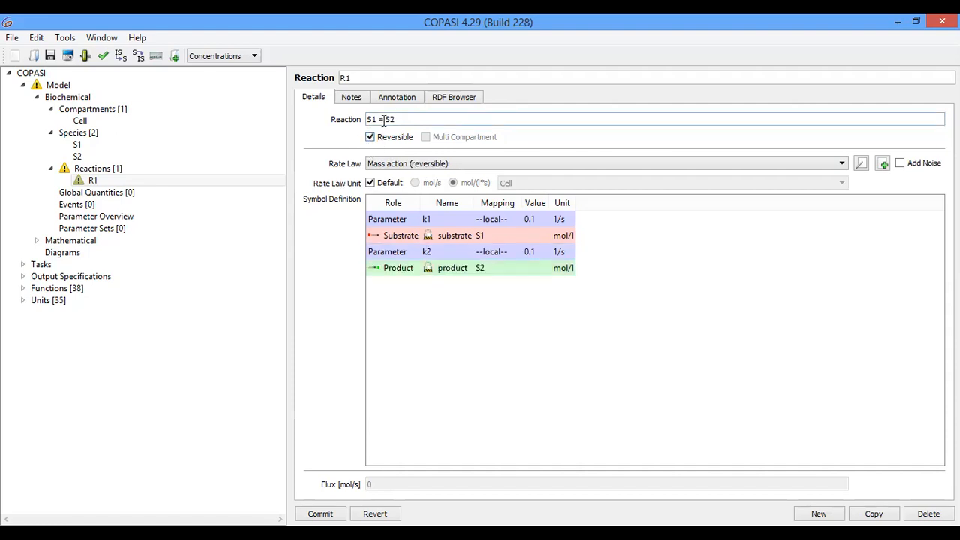
{"action": "double_click", "coordinate": [384, 120]}
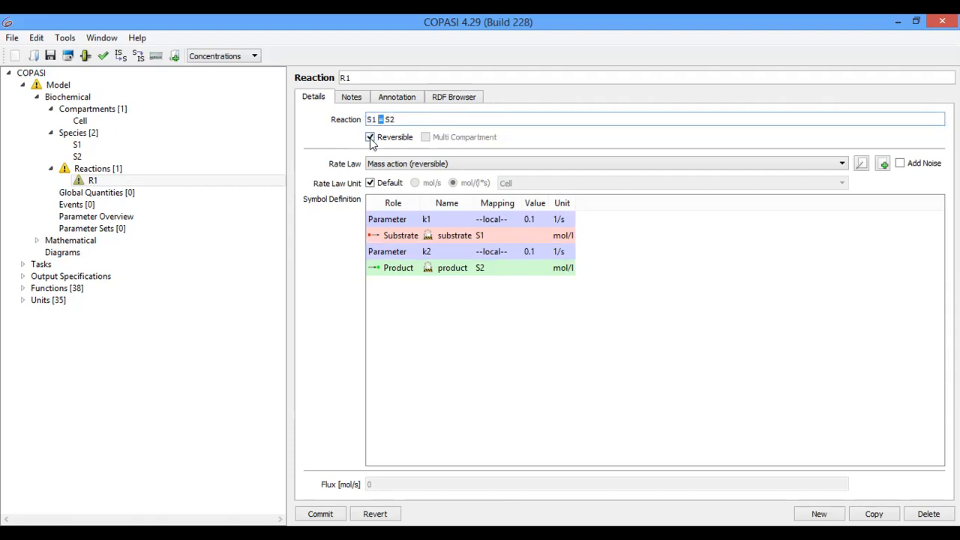
{"action": "left_click", "coordinate": [370, 138]}
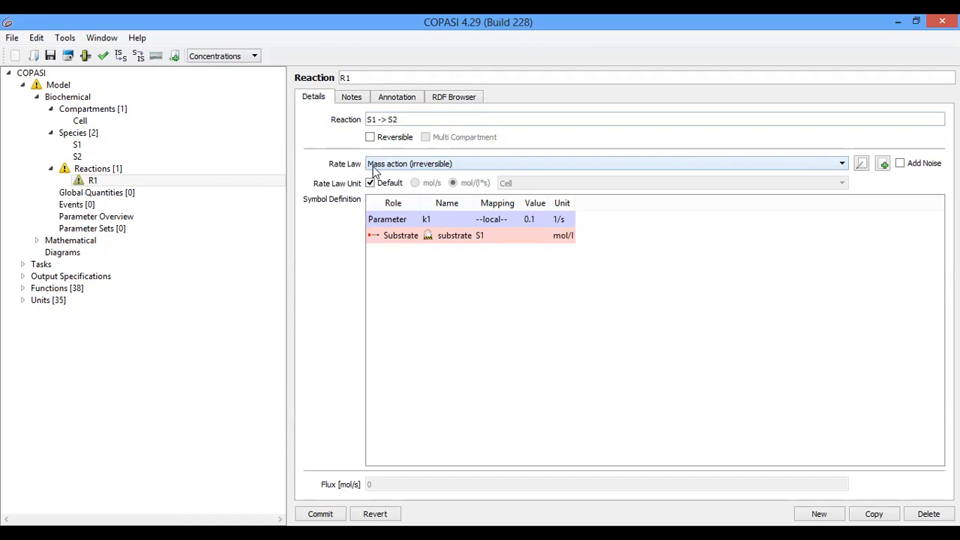
Look through the available rate laws for R1 and choose Mass action (irreversible).
{"action": "left_click", "coordinate": [450, 166]}
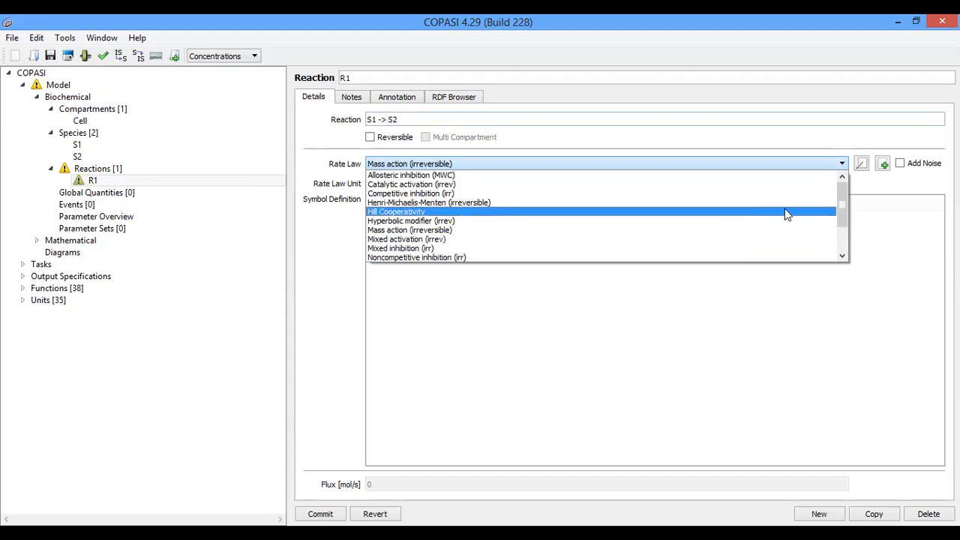
{"action": "mouse_move", "coordinate": [843, 201]}
{"action": "left_mouse_down"}
{"action": "mouse_move", "coordinate": [842, 225]}
{"action": "mouse_move", "coordinate": [848, 196]}
{"action": "mouse_move", "coordinate": [846, 226]}
{"action": "mouse_move", "coordinate": [847, 193]}
{"action": "mouse_move", "coordinate": [850, 238]}
{"action": "mouse_move", "coordinate": [846, 192]}
{"action": "mouse_move", "coordinate": [850, 233]}
{"action": "mouse_move", "coordinate": [845, 199]}
{"action": "left_mouse_up"}
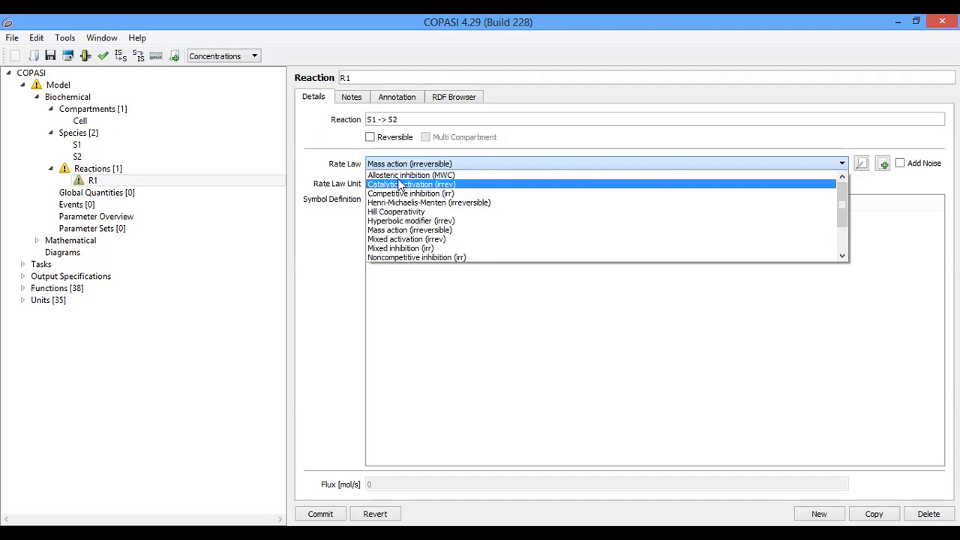
{"action": "left_click", "coordinate": [399, 231]}
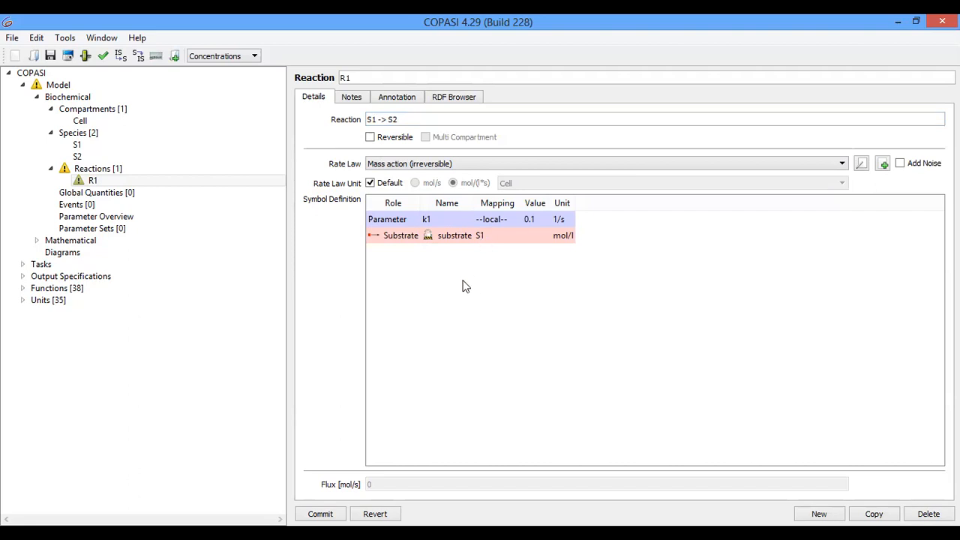
Review R1 in the model's reaction table and return to the reaction's details.
{"action": "left_click", "coordinate": [89, 183]}
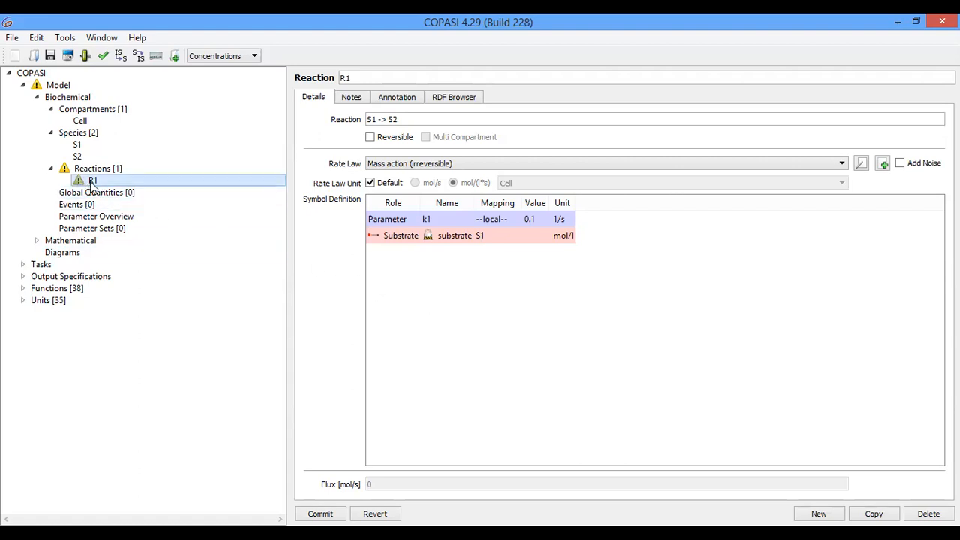
{"action": "left_click", "coordinate": [93, 170]}
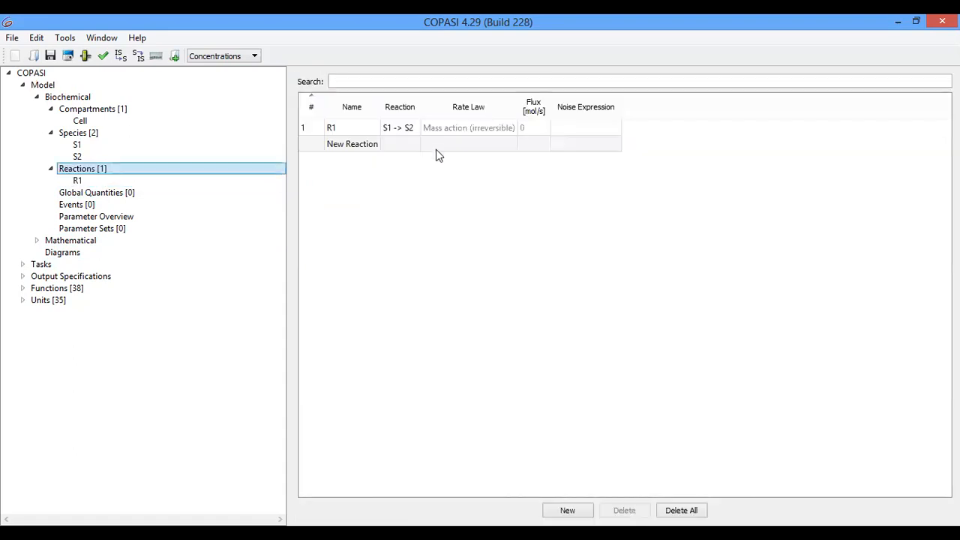
{"action": "left_click", "coordinate": [79, 180]}
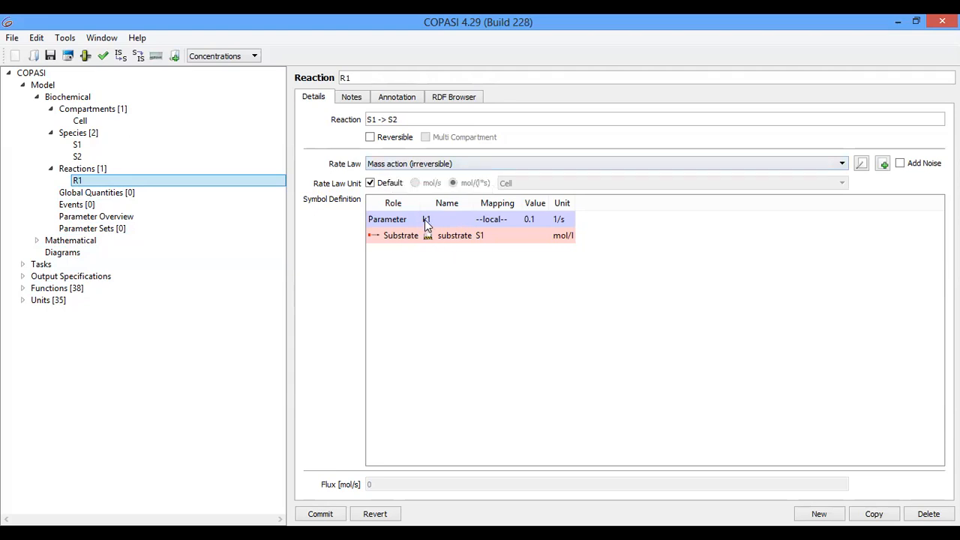
Examine the mapping options of R1's parameter k1 and open its value for editing.
{"action": "left_click", "coordinate": [529, 223]}
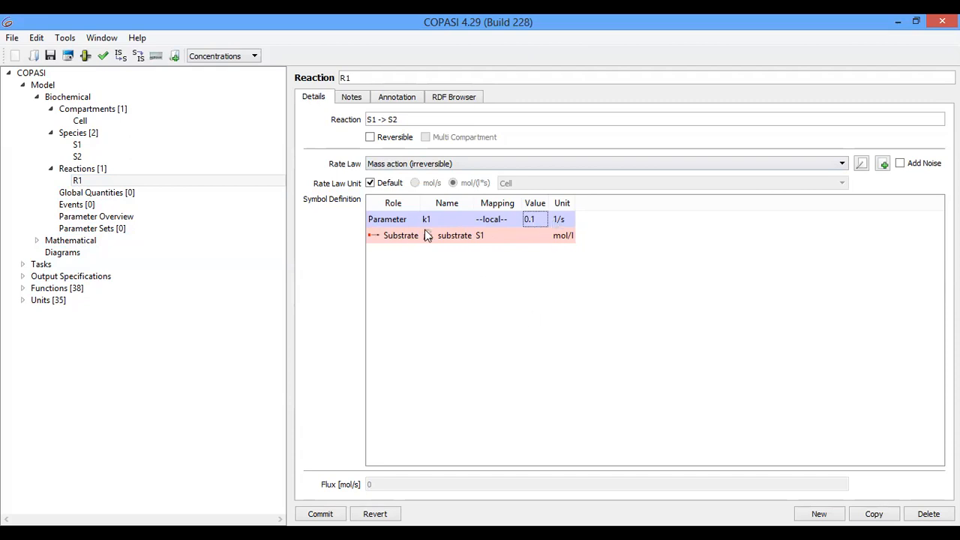
{"action": "left_click", "coordinate": [494, 219]}
{"action": "left_click", "coordinate": [490, 221]}
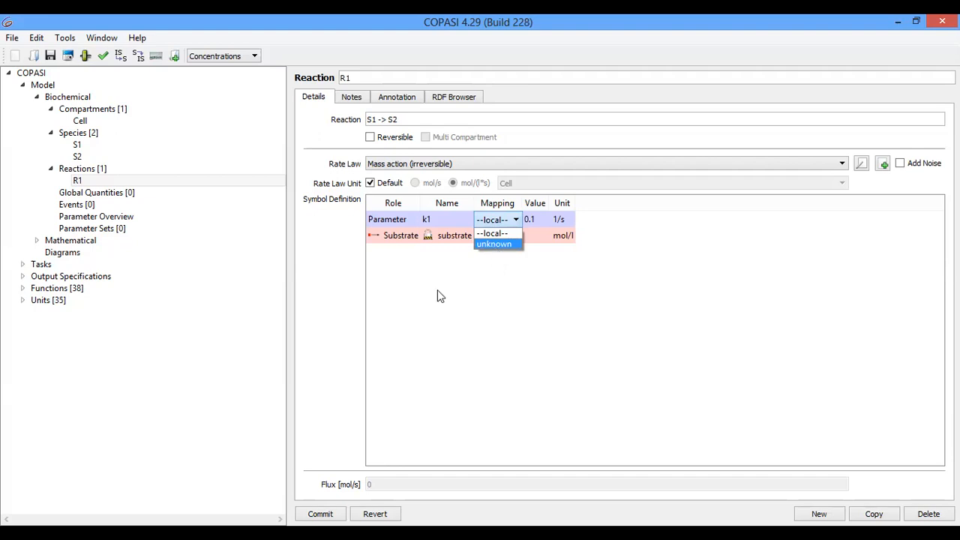
{"action": "key", "text": "Escape"}
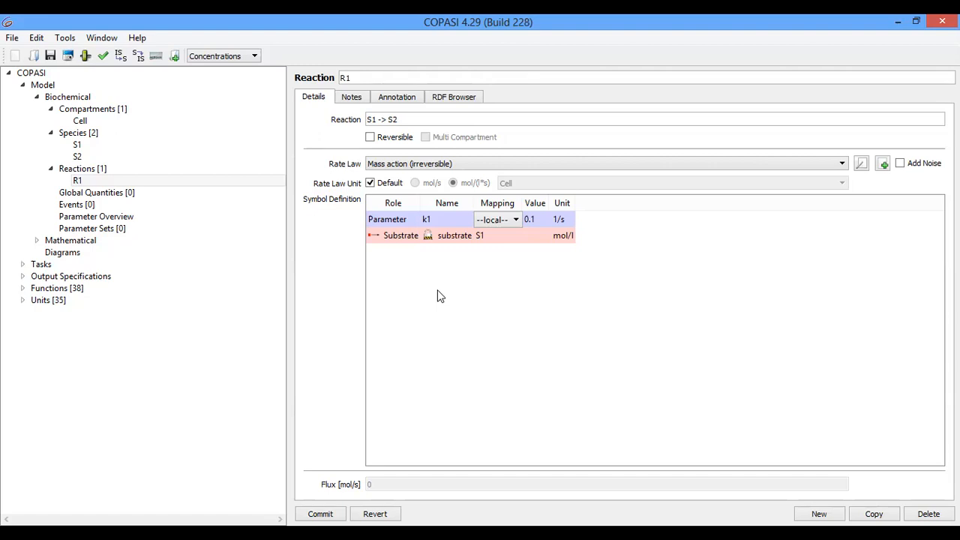
{"action": "double_click", "coordinate": [532, 219]}
{"action": "left_click", "coordinate": [535, 220]}
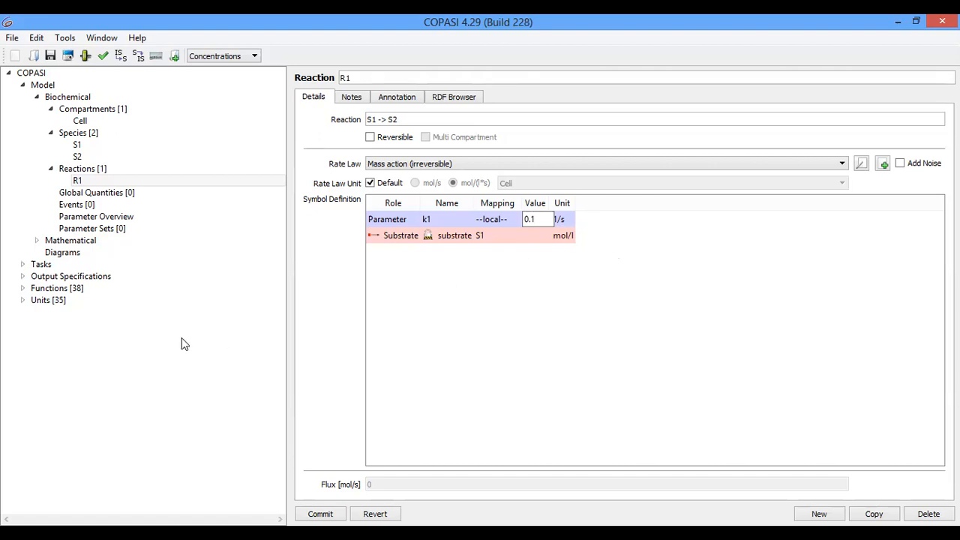
Look through the model's global quantities, events and parameter overview, including the value of k1.
{"action": "left_click", "coordinate": [85, 197]}
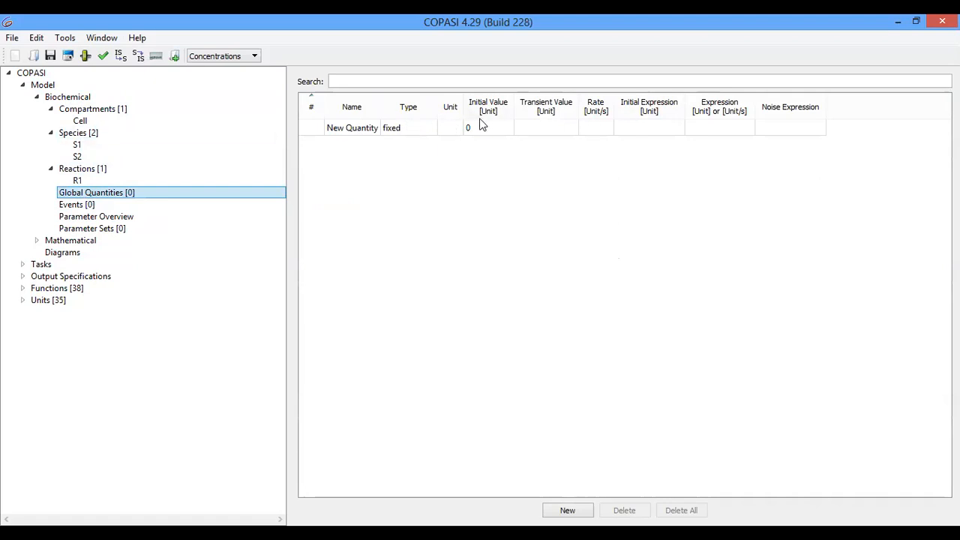
{"action": "left_click", "coordinate": [78, 207]}
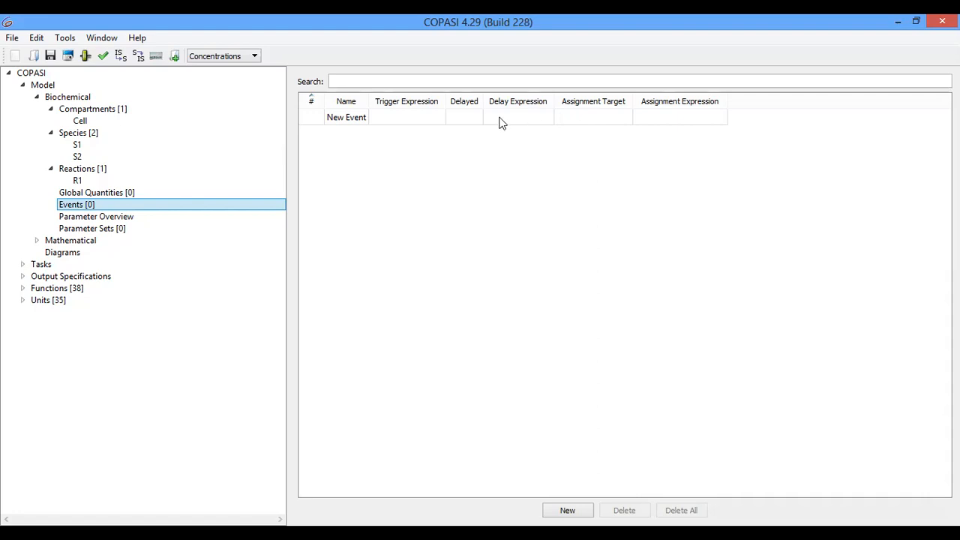
{"action": "left_click", "coordinate": [90, 217]}
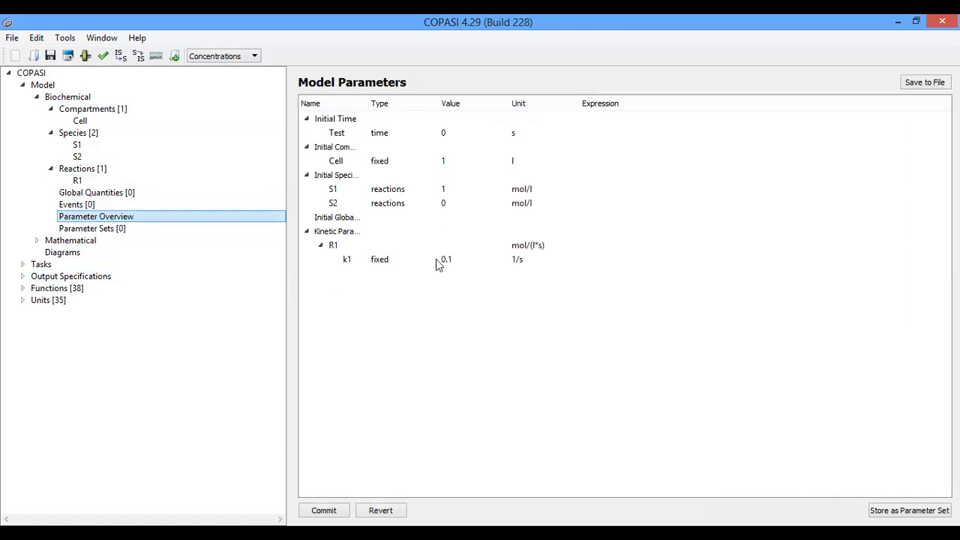
{"action": "left_click", "coordinate": [447, 260]}
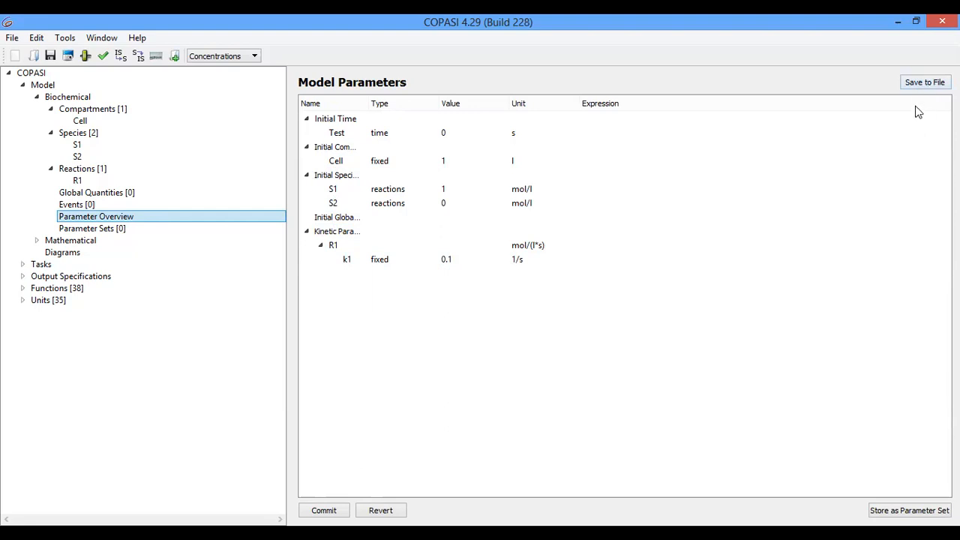
{"action": "left_click", "coordinate": [923, 84]}
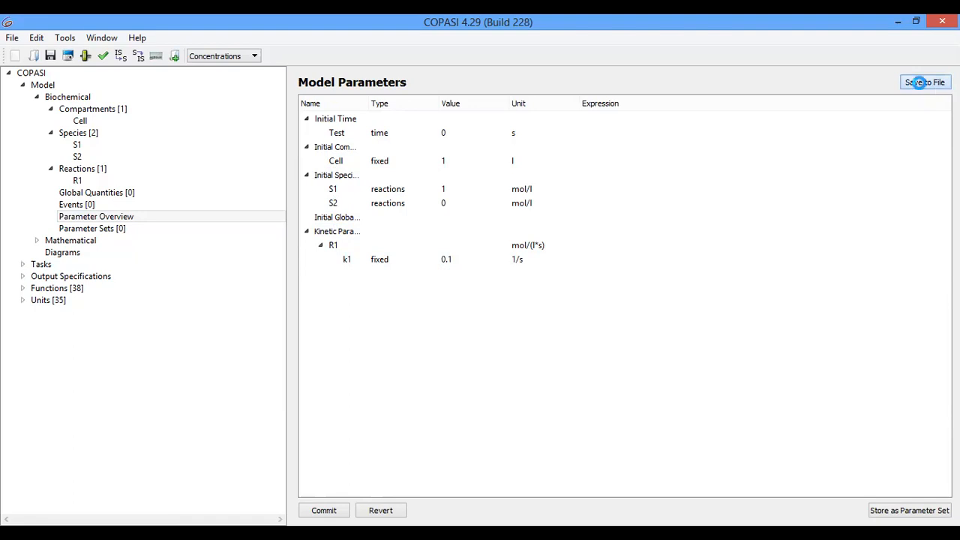
{"action": "left_click", "coordinate": [923, 84]}
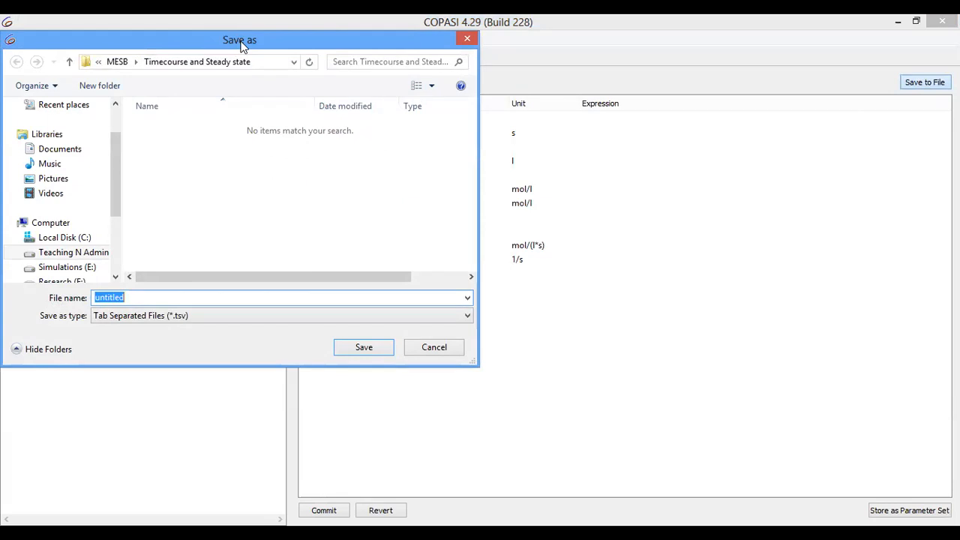
{"action": "left_click_drag", "start_coordinate": [241, 45], "coordinate": [290, 84]}
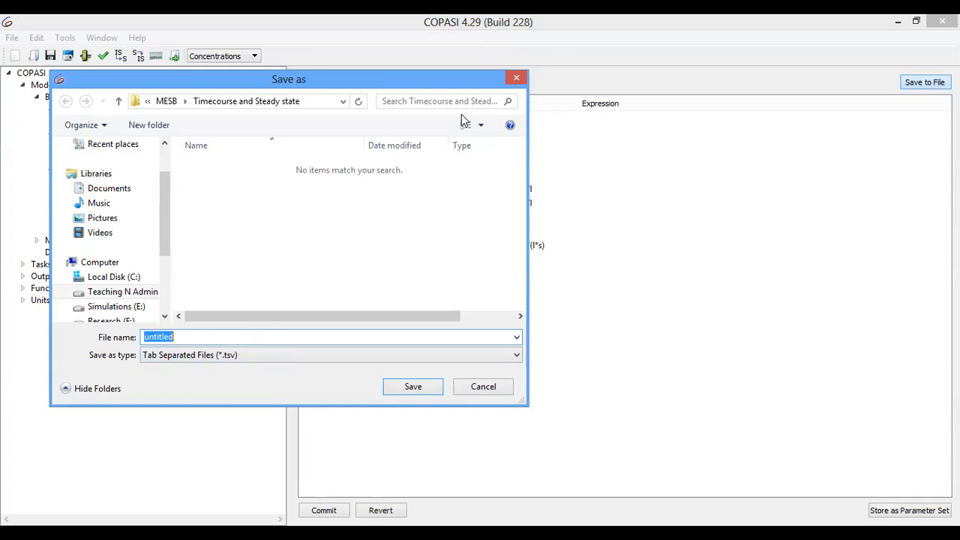
{"action": "left_click", "coordinate": [518, 79]}
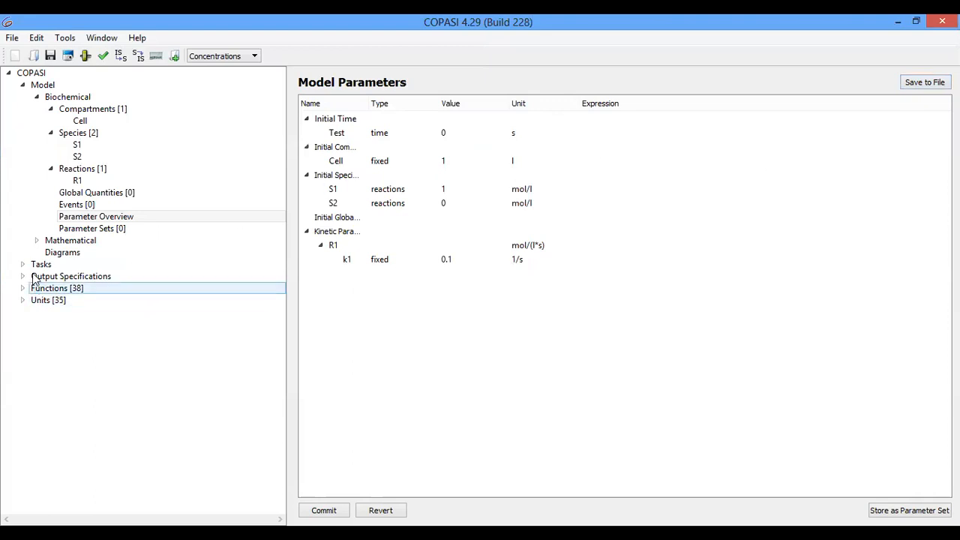
Expand the mathematical section of the model and show its differential equations.
{"action": "left_click", "coordinate": [67, 242]}
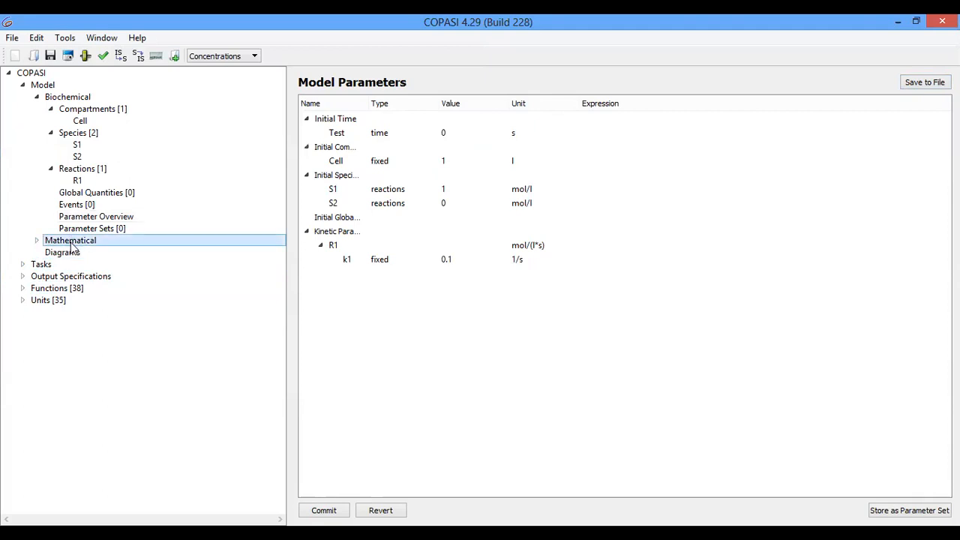
{"action": "double_click", "coordinate": [72, 243]}
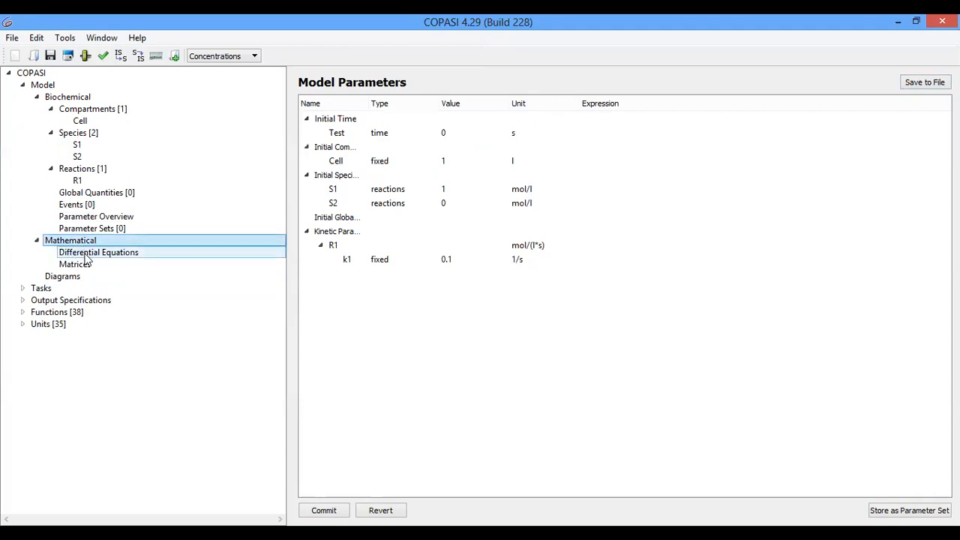
{"action": "left_click", "coordinate": [85, 253]}
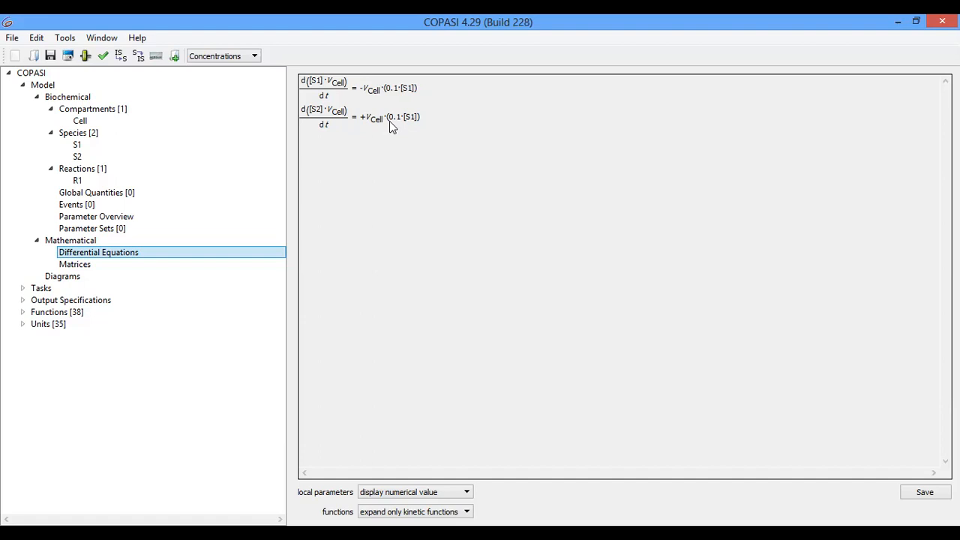
Examine the model's stoichiometry, reduced stoichiometry, link and Jacobian matrices and return to the differential equations.
{"action": "left_click", "coordinate": [81, 268]}
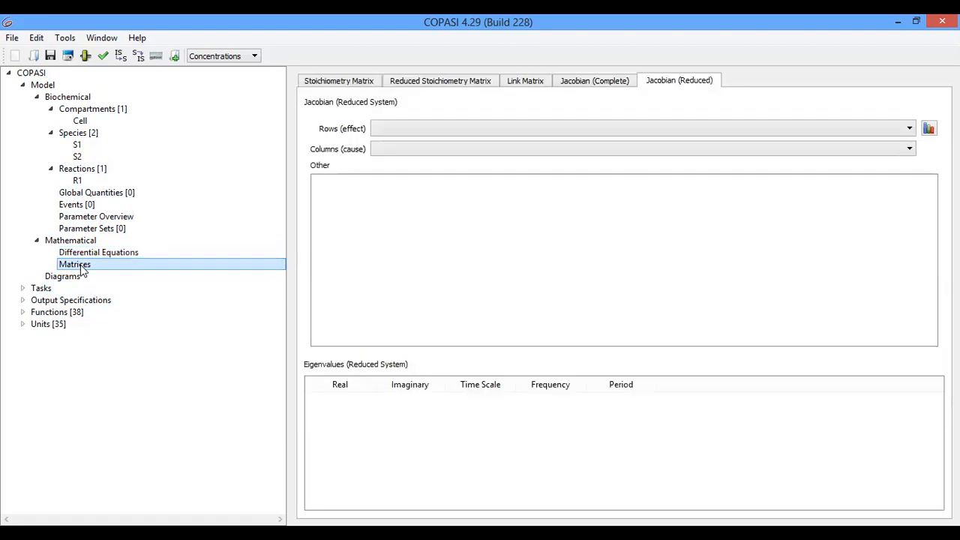
{"action": "left_click", "coordinate": [88, 255]}
{"action": "left_click", "coordinate": [84, 265]}
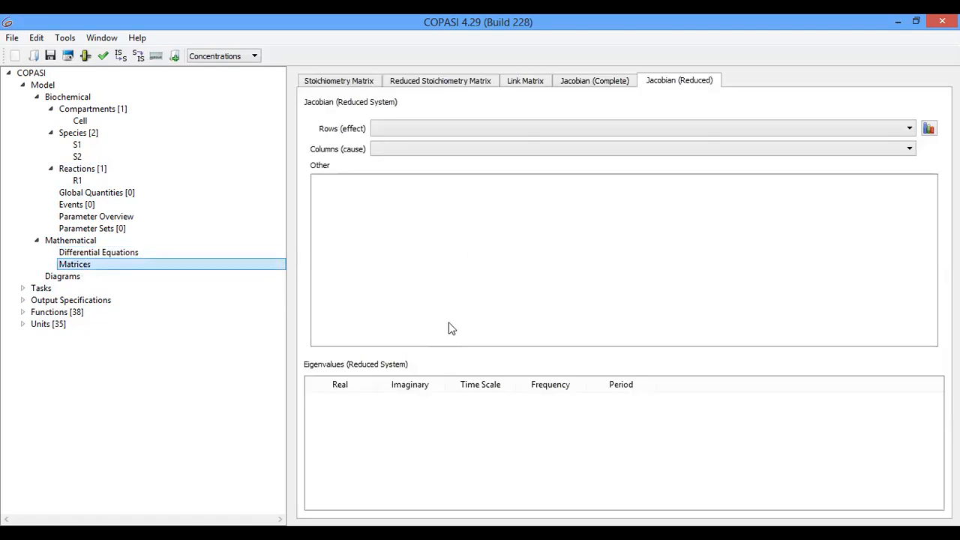
{"action": "left_click", "coordinate": [339, 83]}
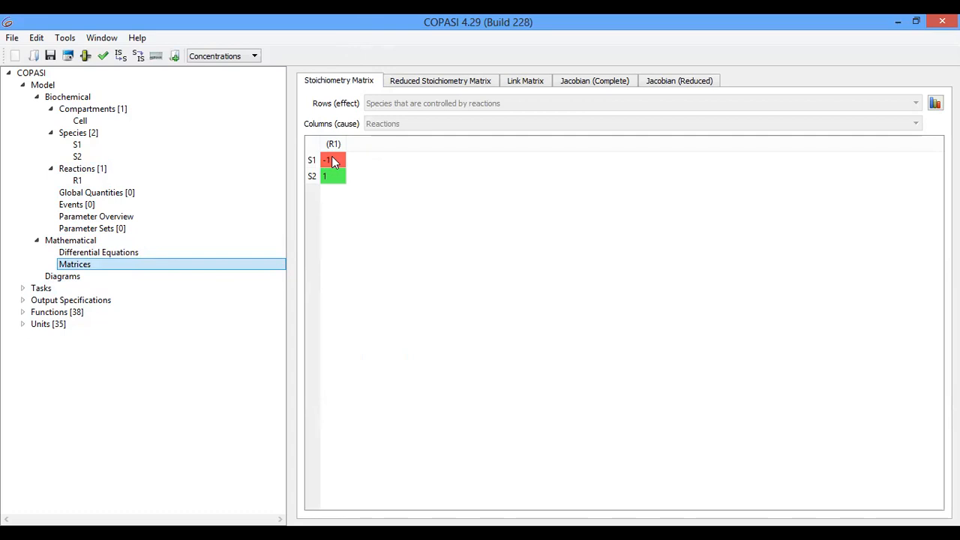
{"action": "left_click", "coordinate": [440, 80]}
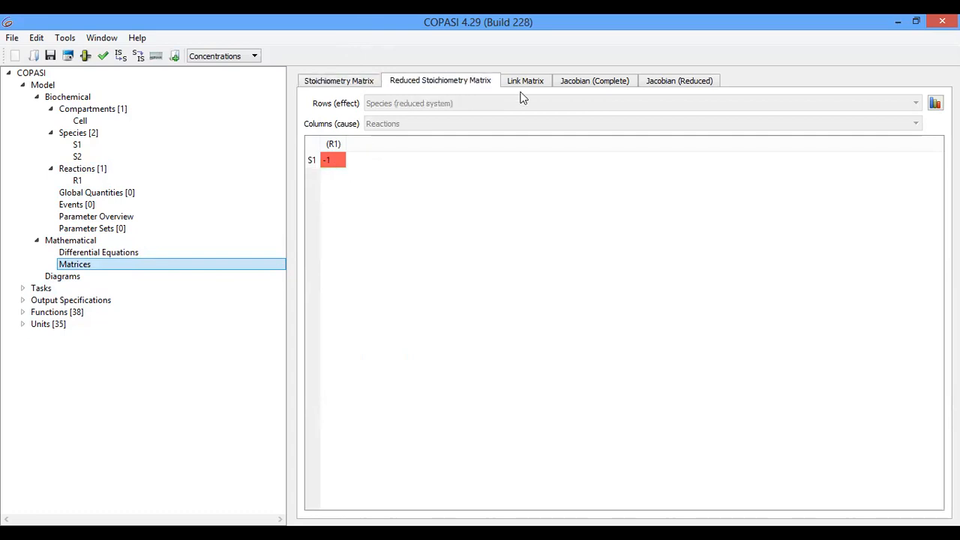
{"action": "left_click", "coordinate": [544, 85]}
{"action": "left_click", "coordinate": [594, 84]}
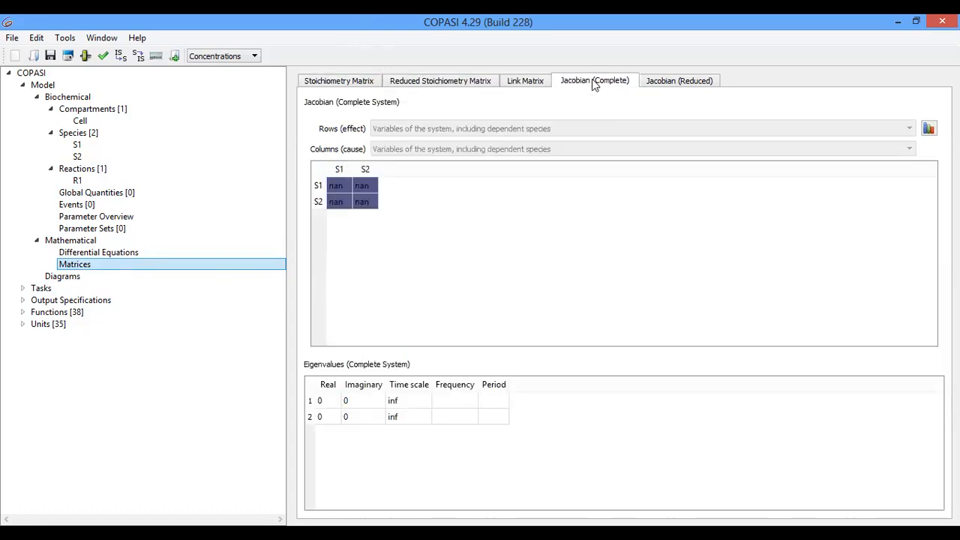
{"action": "left_click", "coordinate": [672, 84]}
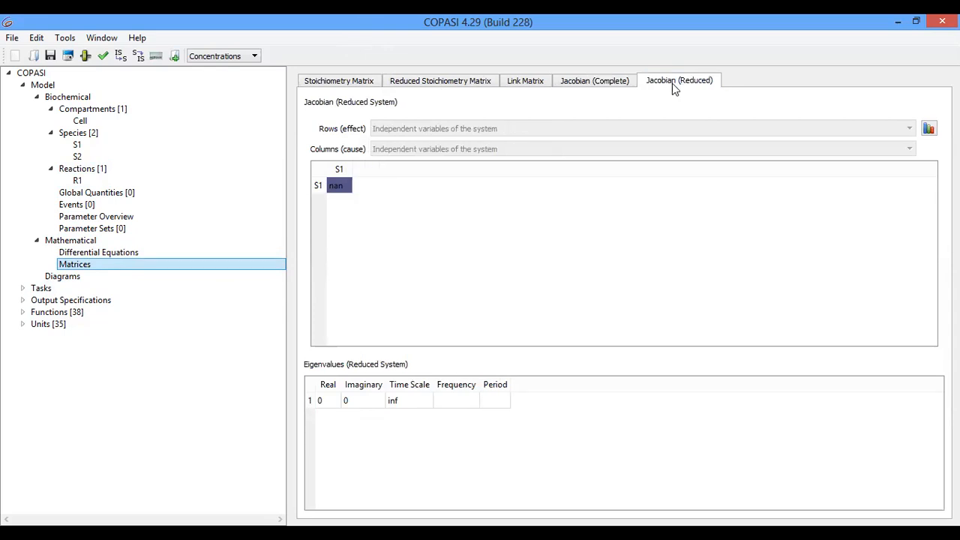
{"action": "left_click", "coordinate": [527, 87]}
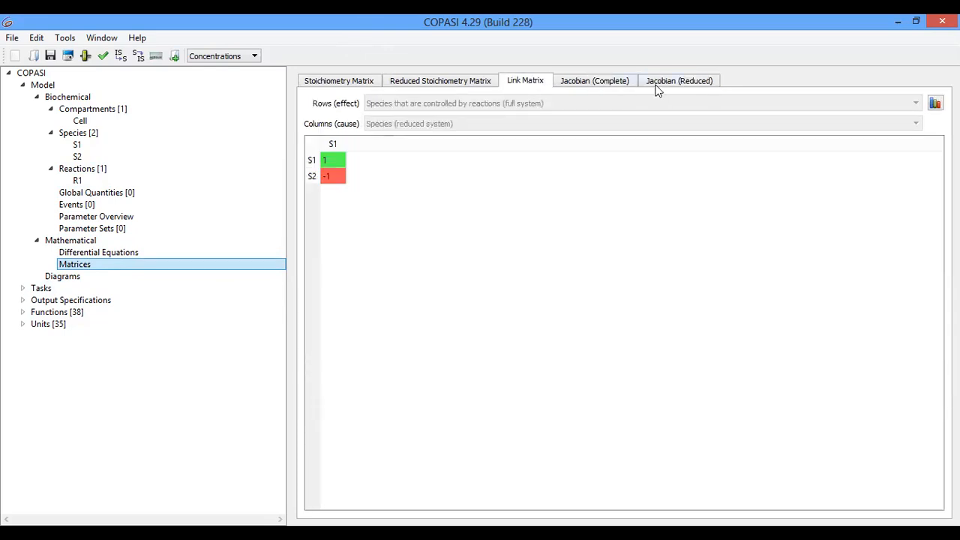
{"action": "left_click", "coordinate": [413, 84]}
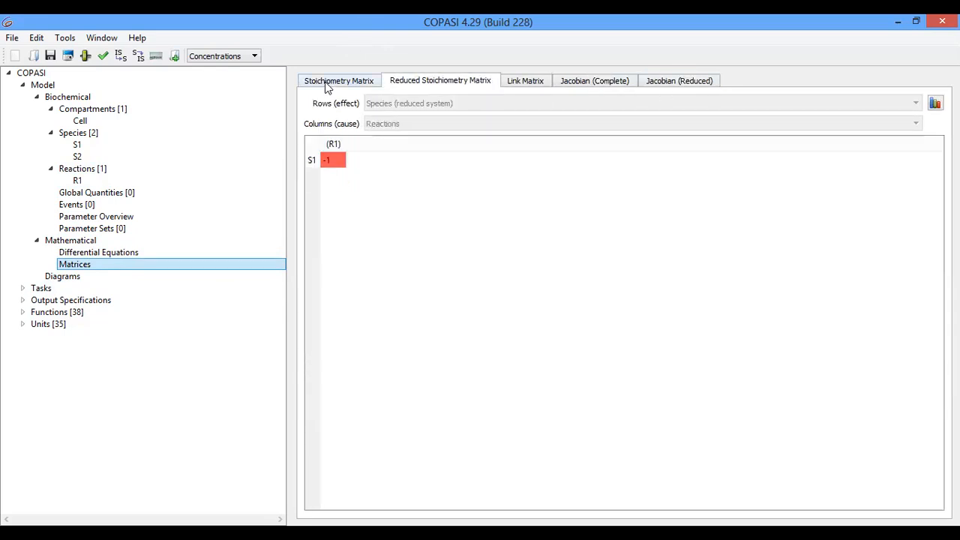
{"action": "left_click", "coordinate": [327, 88]}
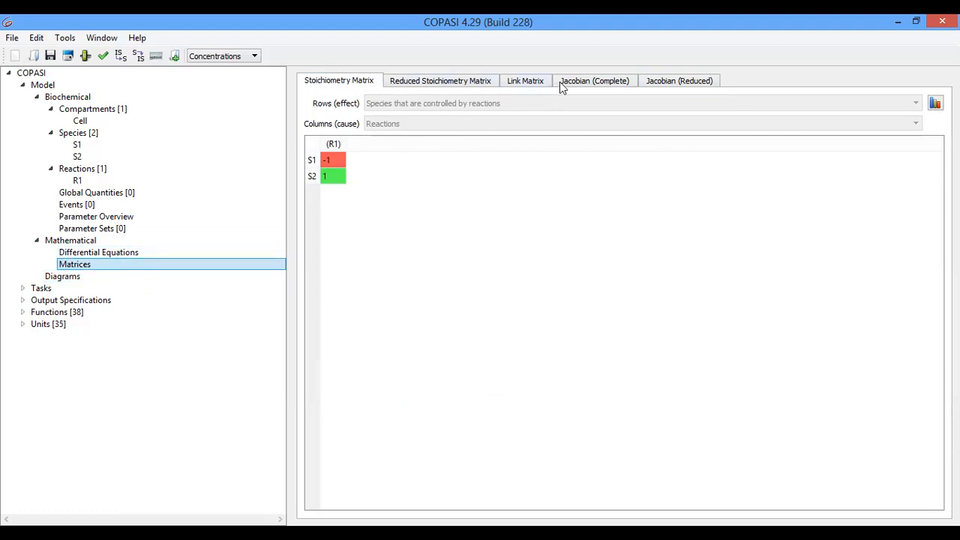
{"action": "left_click", "coordinate": [123, 253]}
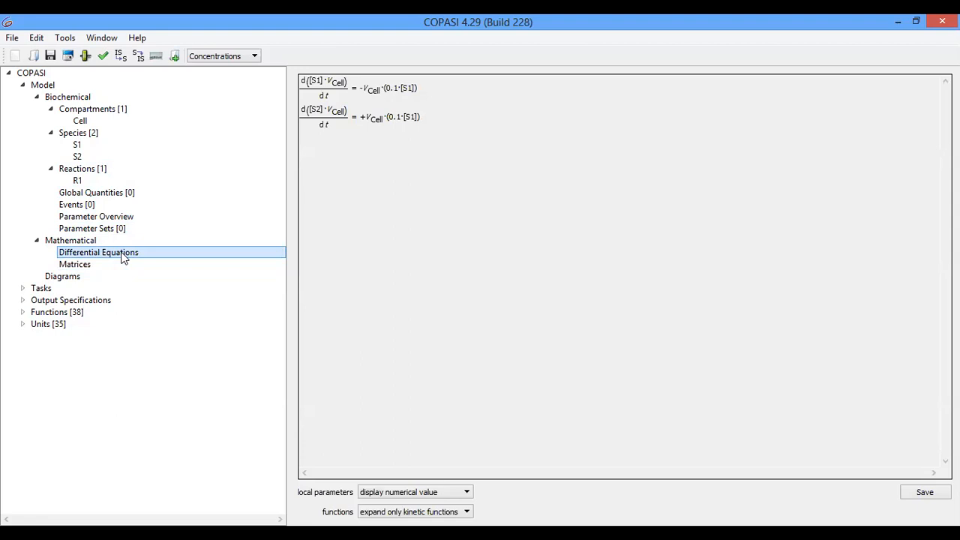
Start an automatic layout diagram of the model with reaction R1 included and compartment elements left out.
{"action": "left_click", "coordinate": [84, 265]}
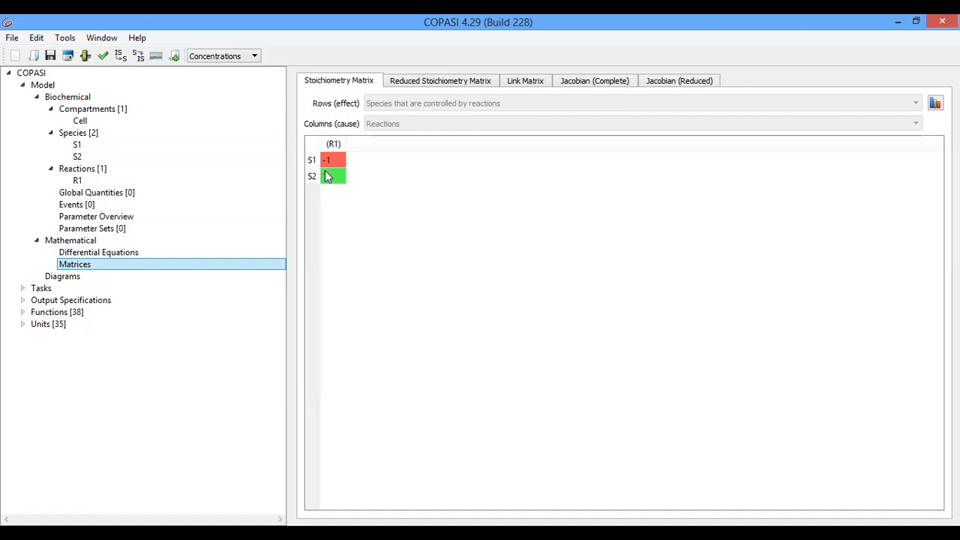
{"action": "left_click", "coordinate": [64, 277]}
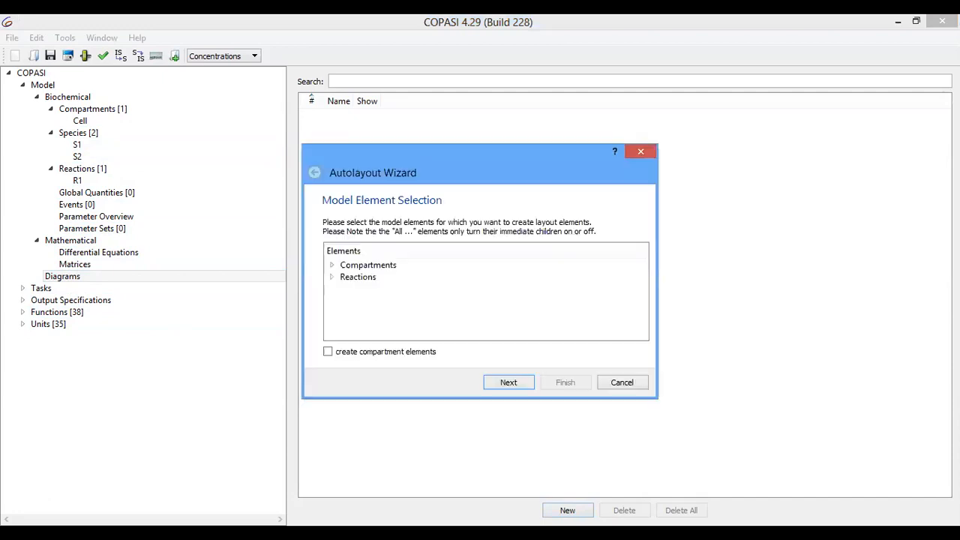
{"action": "left_click_drag", "start_coordinate": [412, 166], "coordinate": [576, 152]}
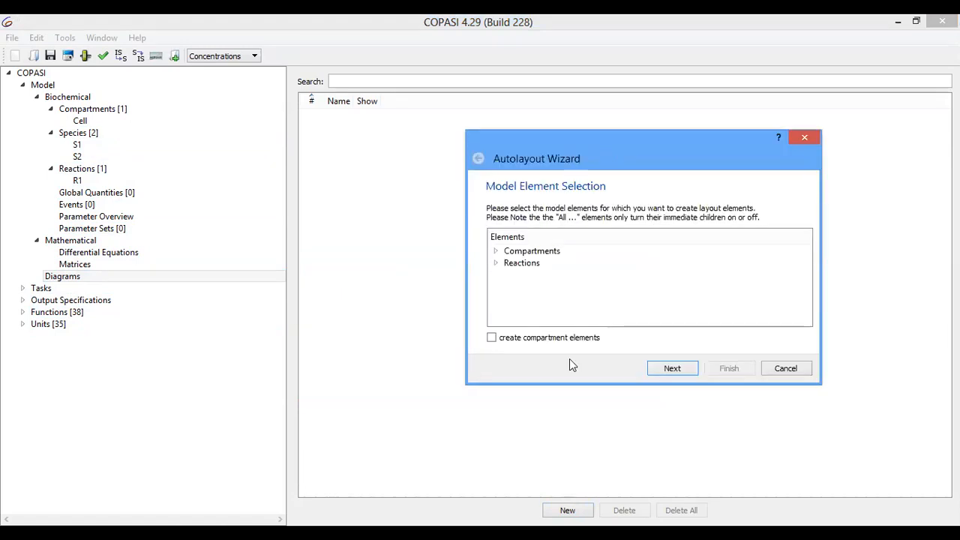
{"action": "left_click", "coordinate": [495, 251]}
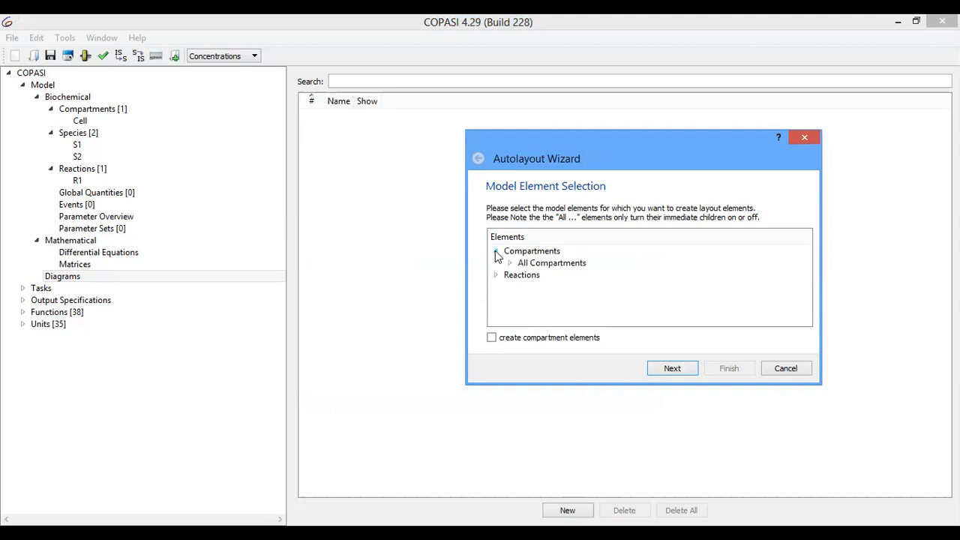
{"action": "left_click", "coordinate": [495, 250]}
{"action": "left_click", "coordinate": [494, 250]}
{"action": "left_click", "coordinate": [509, 263]}
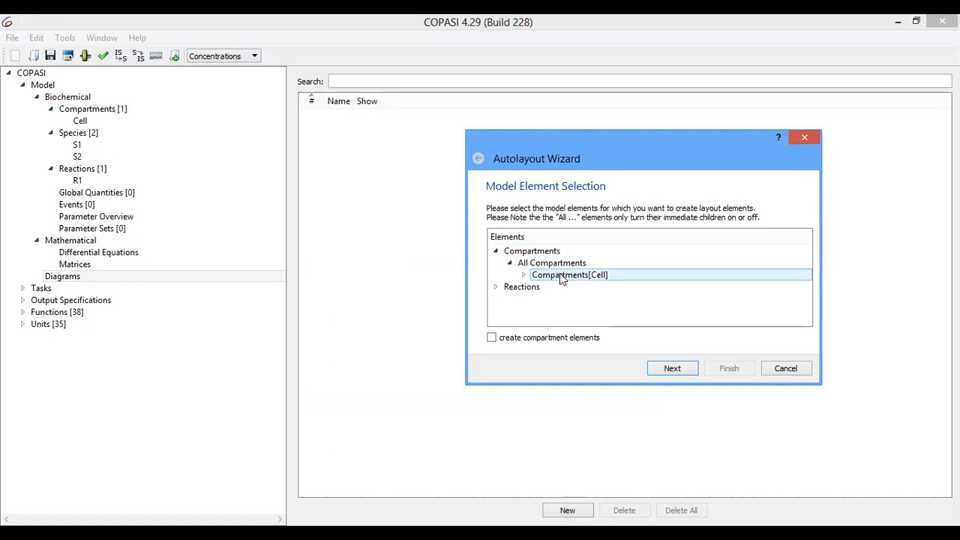
{"action": "left_click", "coordinate": [495, 288]}
{"action": "left_click", "coordinate": [509, 299]}
{"action": "left_click", "coordinate": [553, 312]}
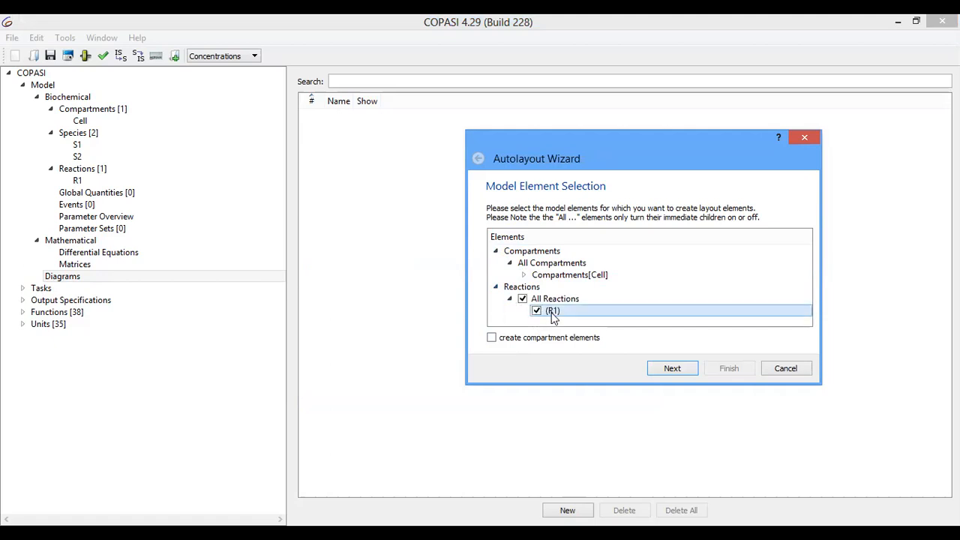
{"action": "left_click", "coordinate": [672, 369]}
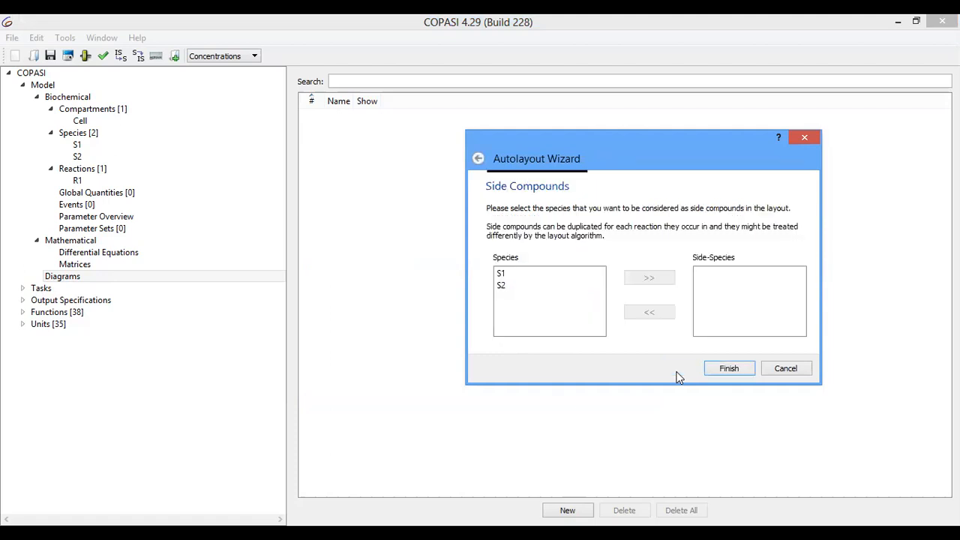
Designate species S1 and S2 as side species and finish creating the layout.
{"action": "left_click", "coordinate": [502, 276]}
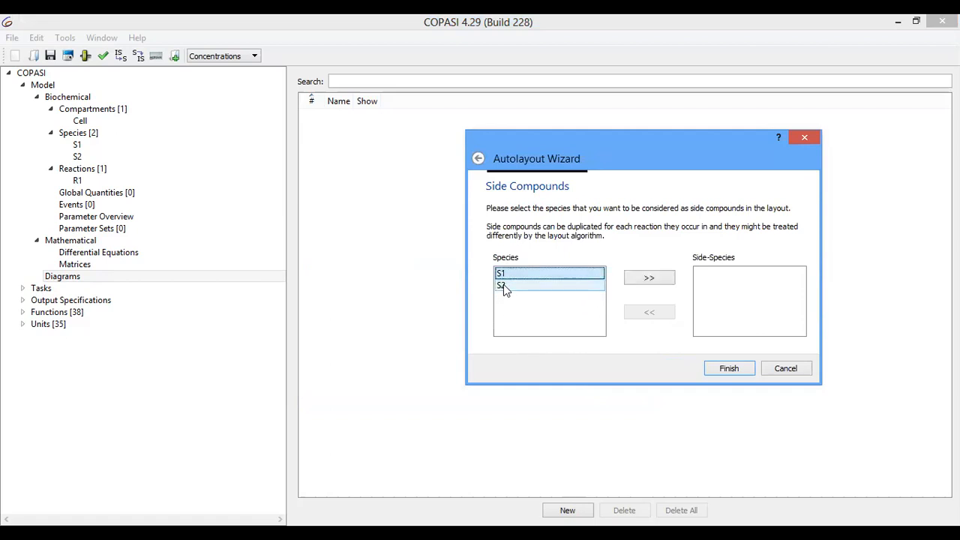
{"action": "left_click", "coordinate": [503, 284], "text": "ctrl"}
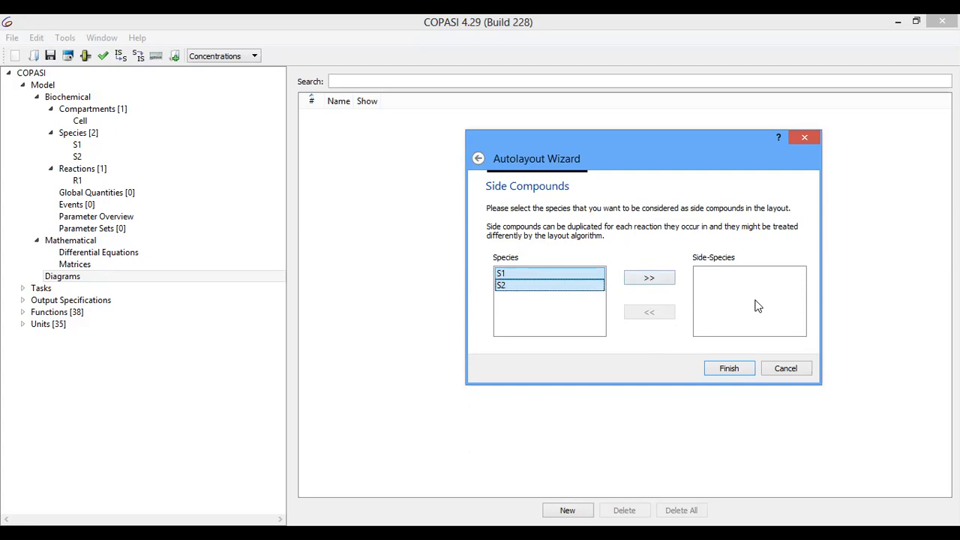
{"action": "left_click", "coordinate": [646, 277]}
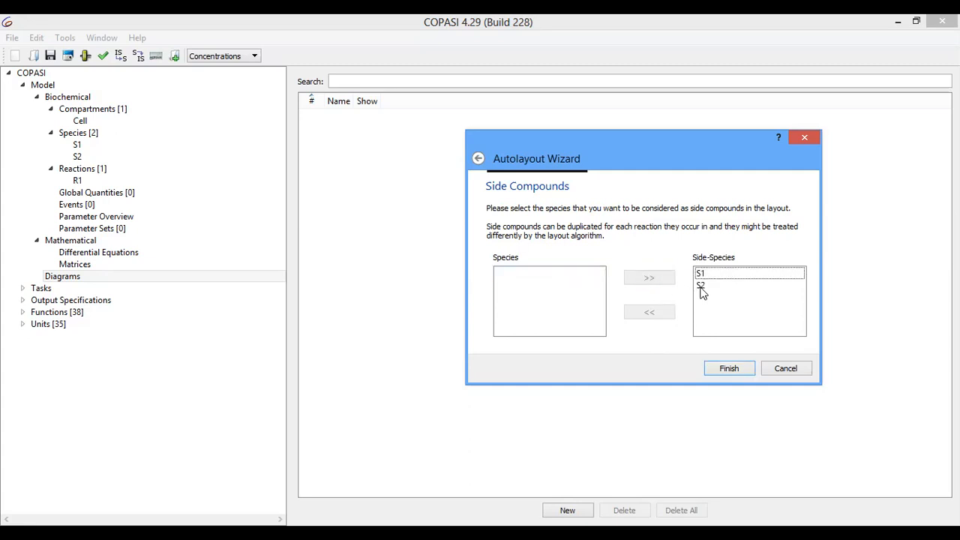
{"action": "left_click", "coordinate": [732, 371]}
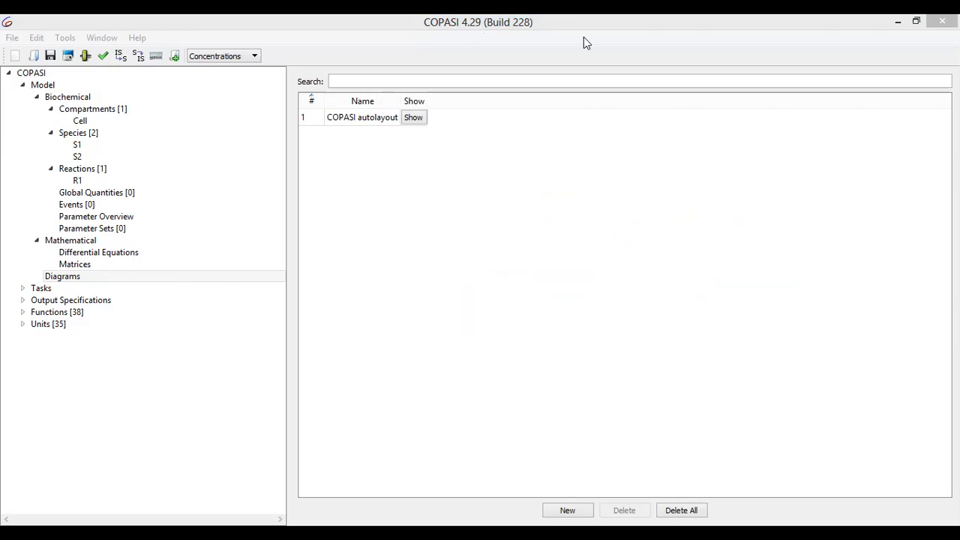
Apply the Blue Gradient Species style to the layout diagram and open the style choices again.
{"action": "key", "text": "alt+Down"}
{"action": "key", "text": "Down"}
{"action": "key", "text": "Down"}
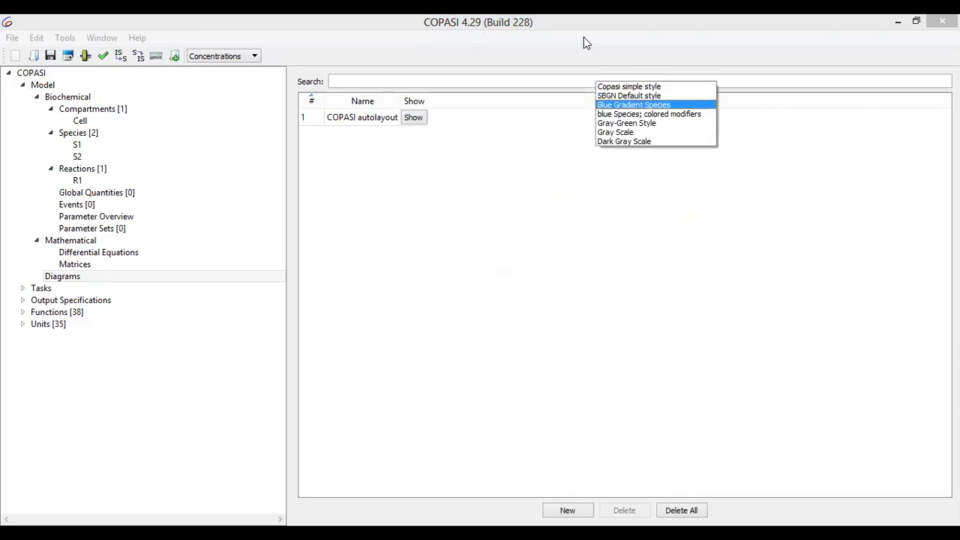
{"action": "key", "text": "Return"}
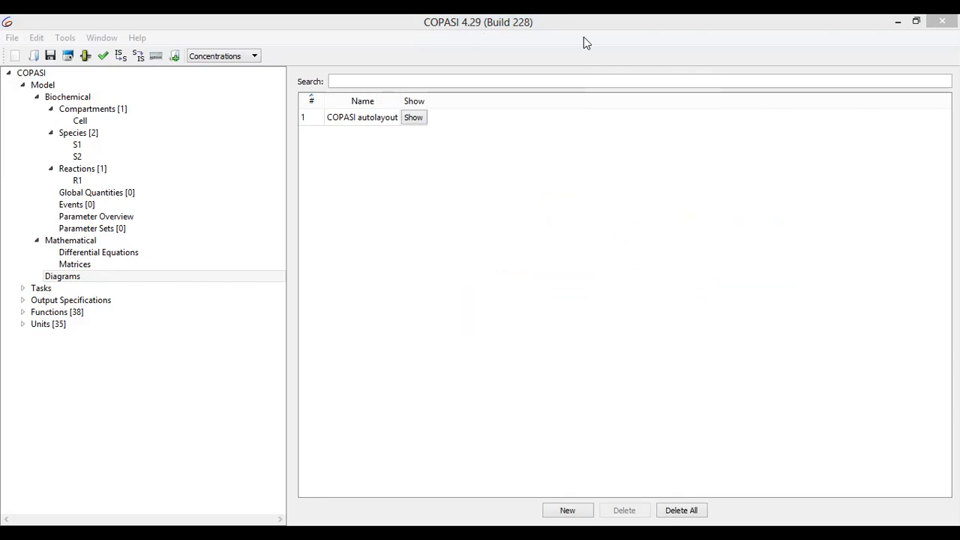
{"action": "key", "text": "alt+Down"}
{"action": "key", "text": "Return"}
Look through the diagram's time course, elementary modes, image export and window commands, and return to the main window.
{"action": "left_click", "coordinate": [277, 84]}
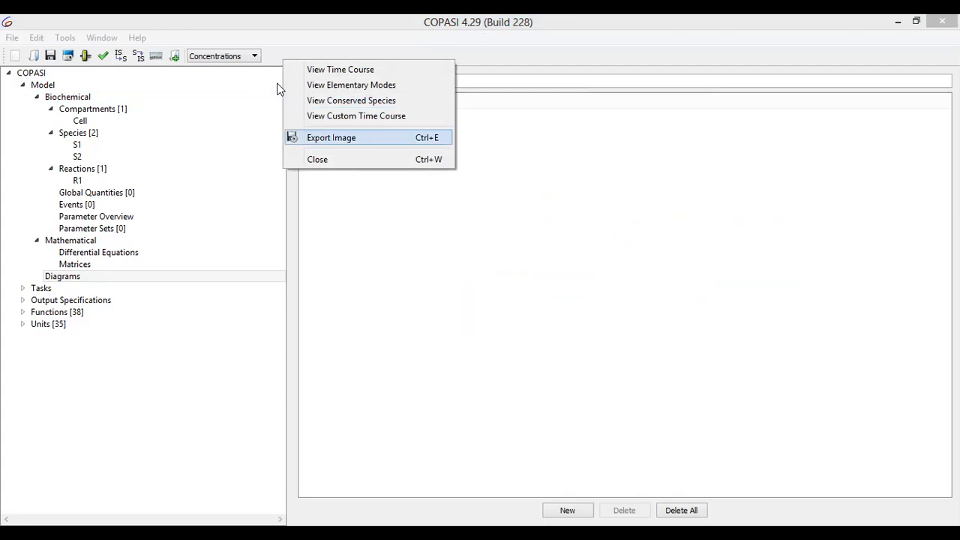
{"action": "mouse_move", "coordinate": [343, 53]}
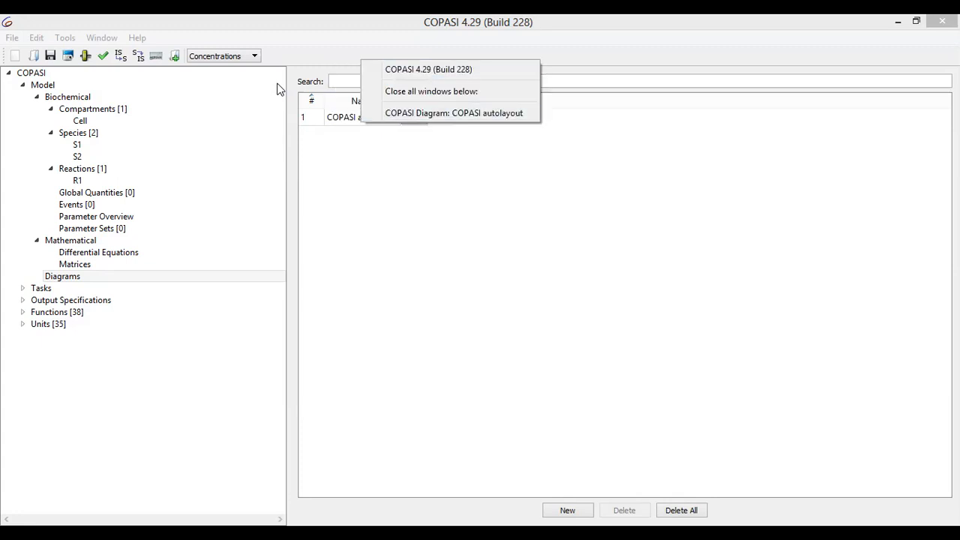
{"action": "left_click", "coordinate": [276, 88]}
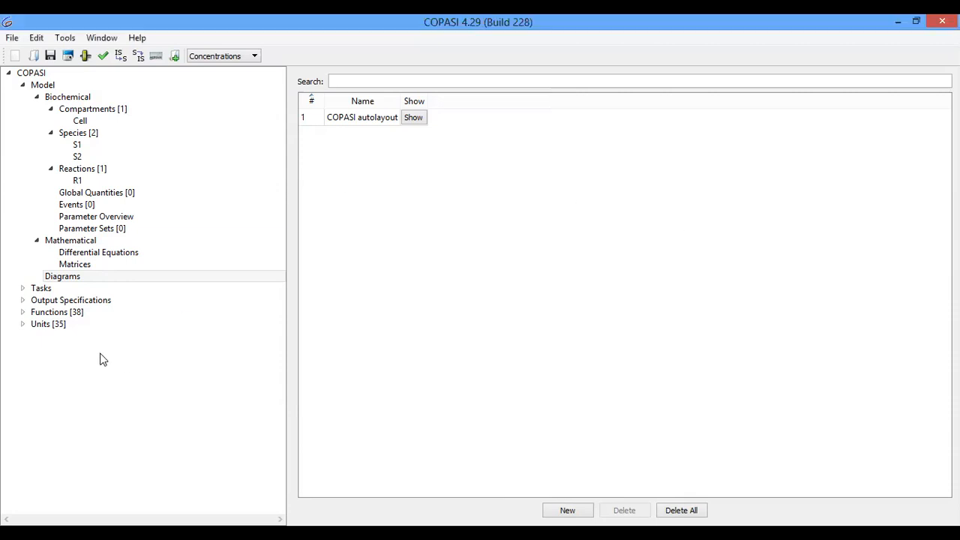
Revisit the model's differential equations and collapse the biochemical, mathematical and whole model sections.
{"action": "left_click", "coordinate": [60, 240]}
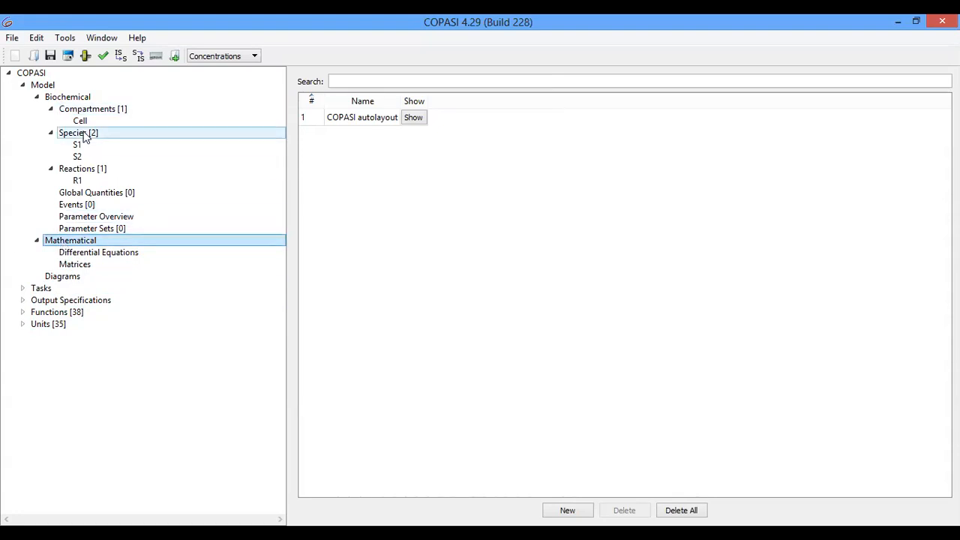
{"action": "left_click", "coordinate": [99, 255]}
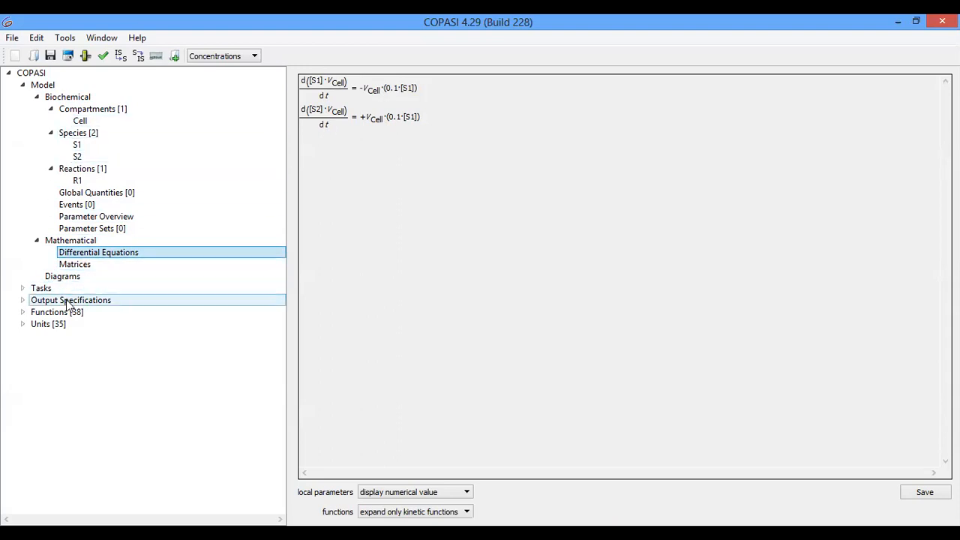
{"action": "left_click", "coordinate": [37, 97]}
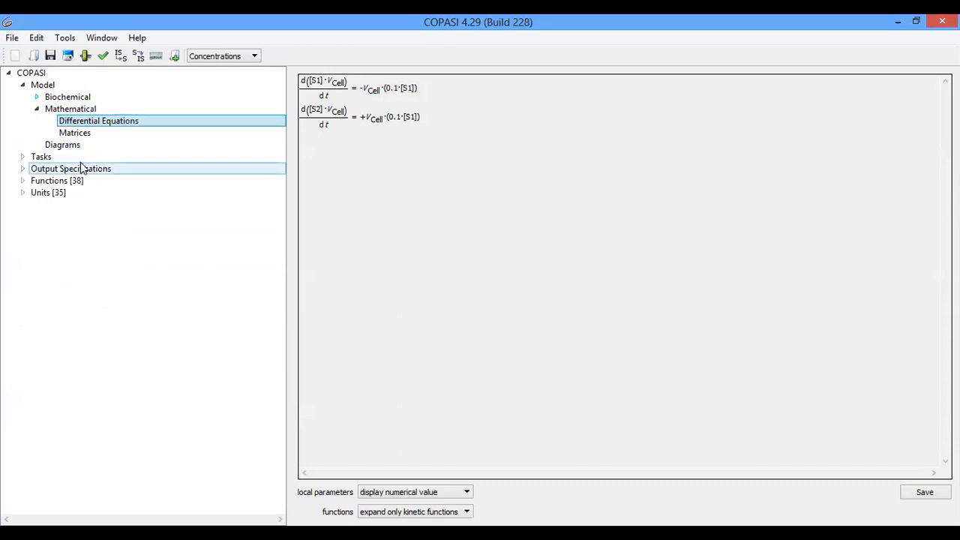
{"action": "left_click", "coordinate": [37, 109]}
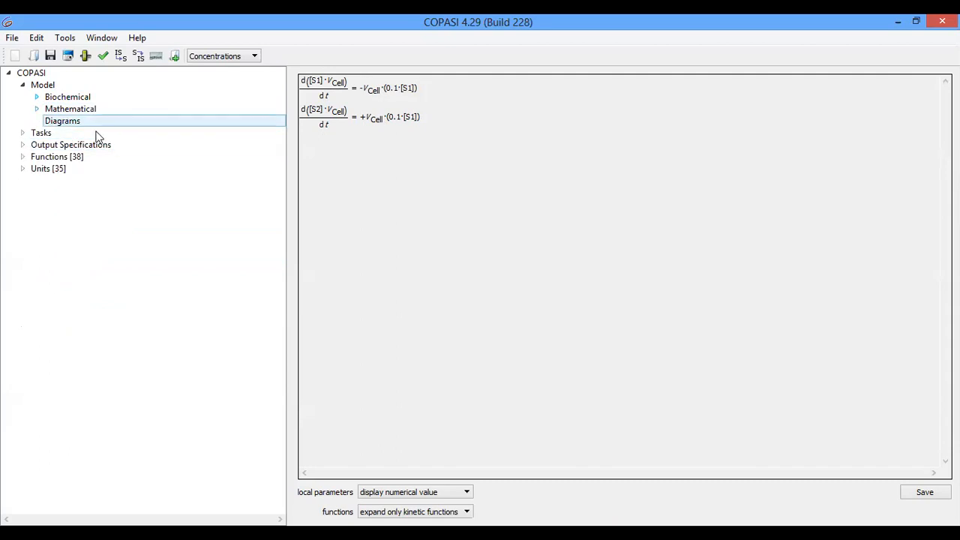
{"action": "left_click", "coordinate": [22, 85]}
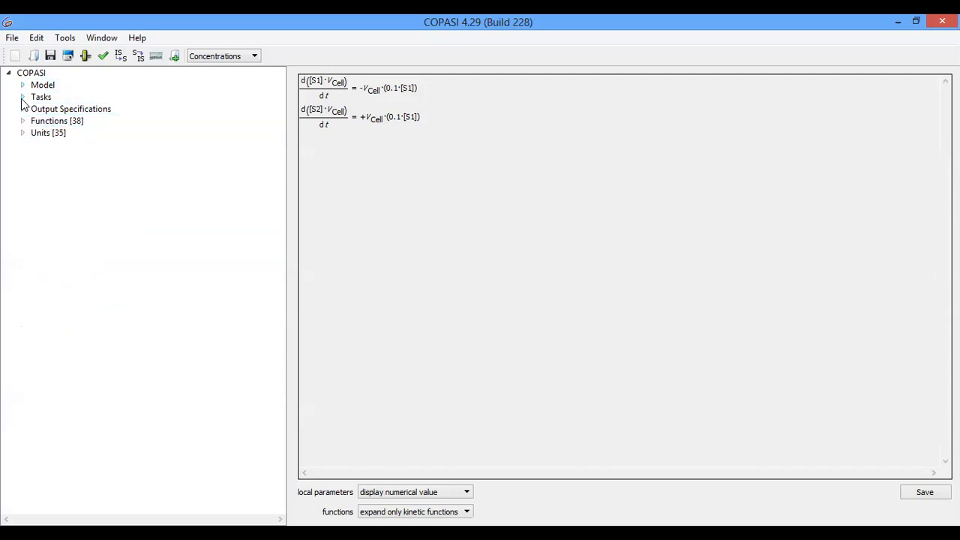
Expand the list of tasks and open the Time Course task's settings.
{"action": "left_click", "coordinate": [23, 97]}
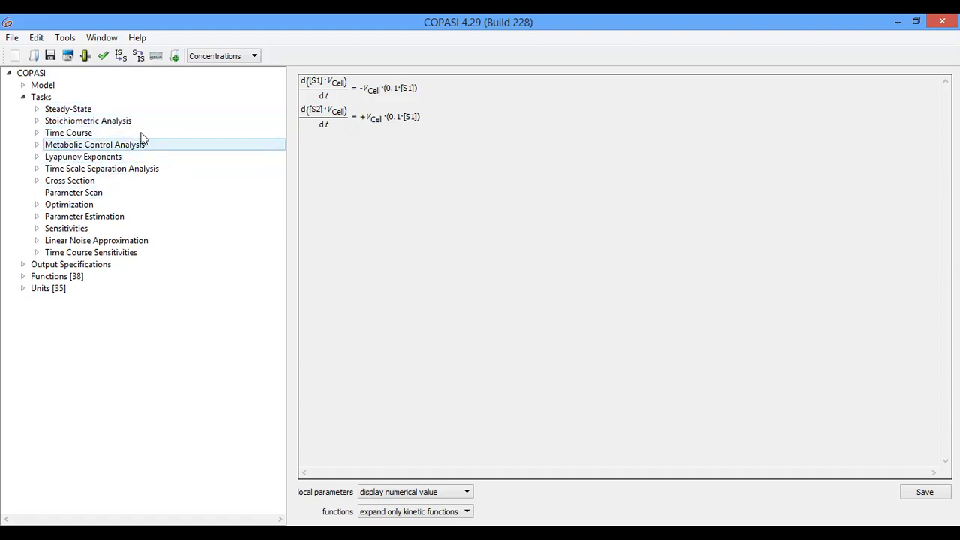
{"action": "left_click", "coordinate": [37, 133]}
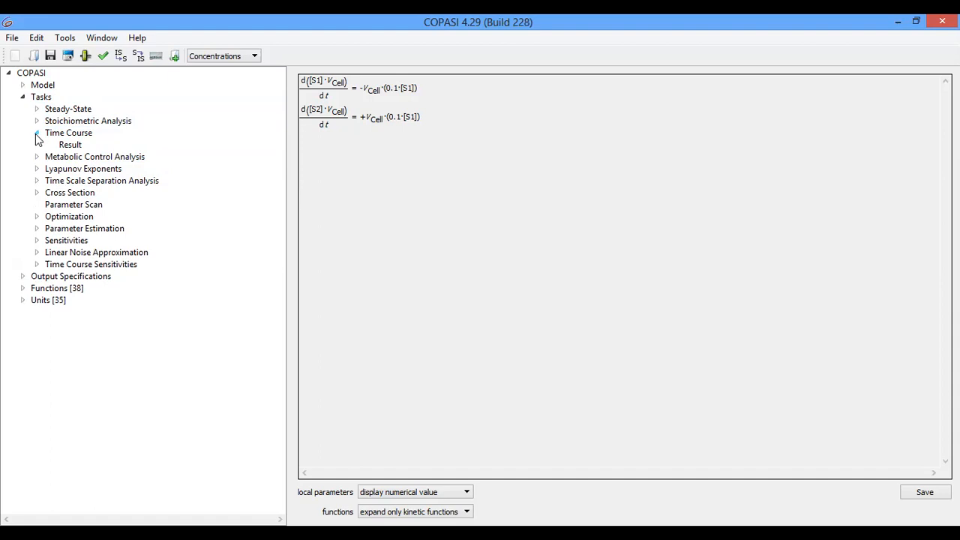
{"action": "left_click", "coordinate": [77, 134]}
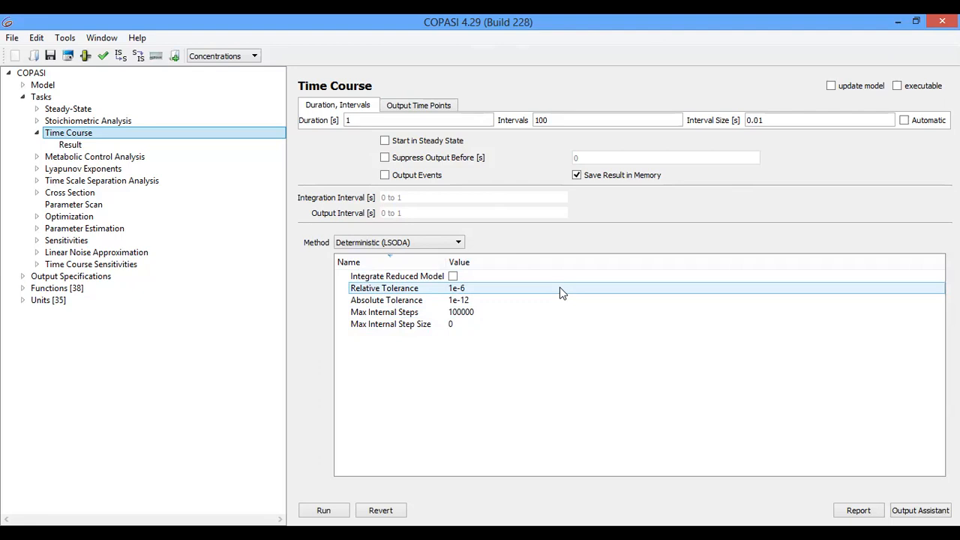
Set the time course duration to 10 s and keep Deterministic (LSODA) as the method.
{"action": "left_click", "coordinate": [355, 121]}
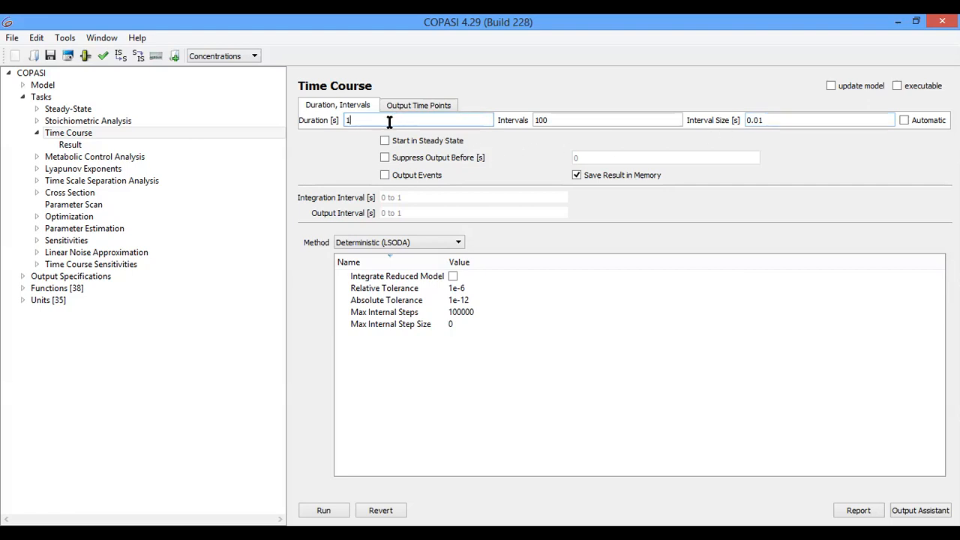
{"action": "type", "text": "0"}
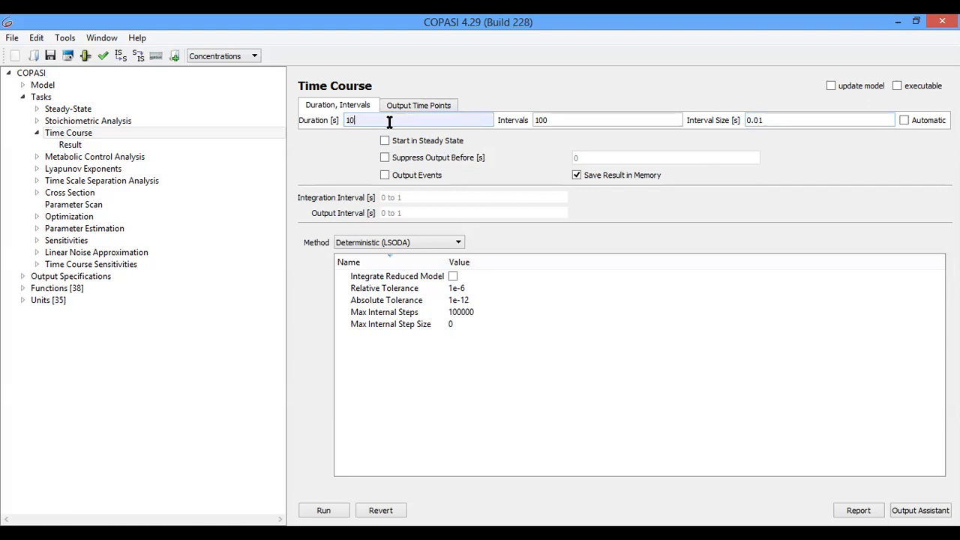
{"action": "left_click", "coordinate": [769, 123]}
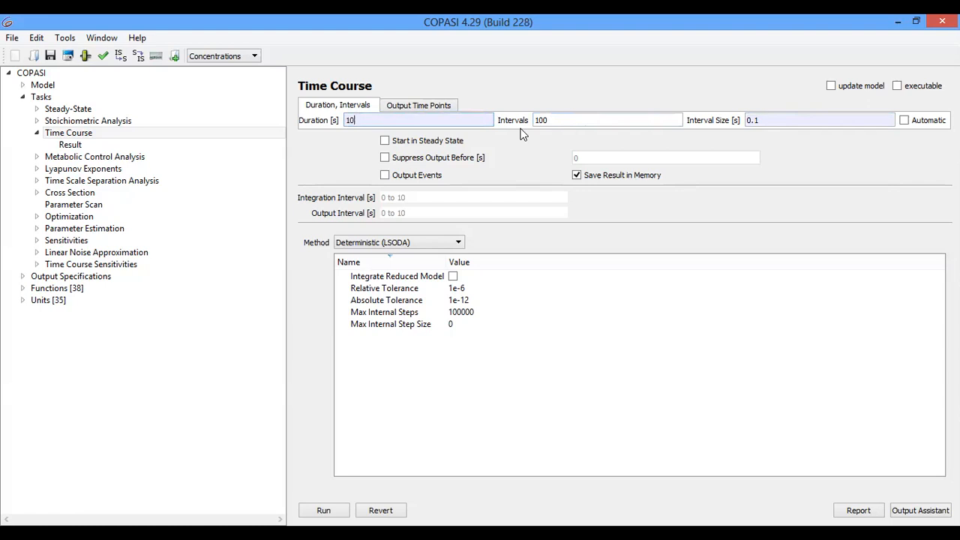
{"action": "left_click", "coordinate": [365, 243]}
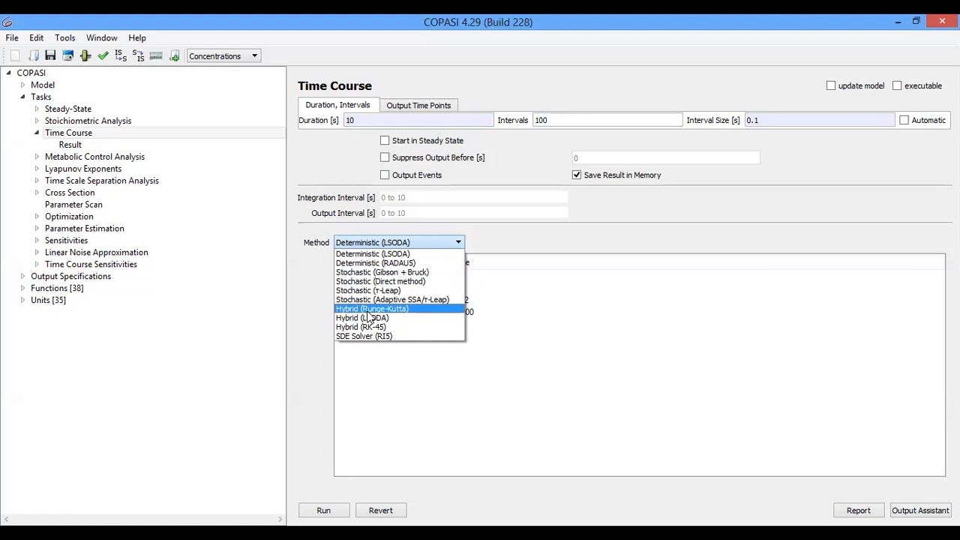
{"action": "left_click", "coordinate": [364, 252]}
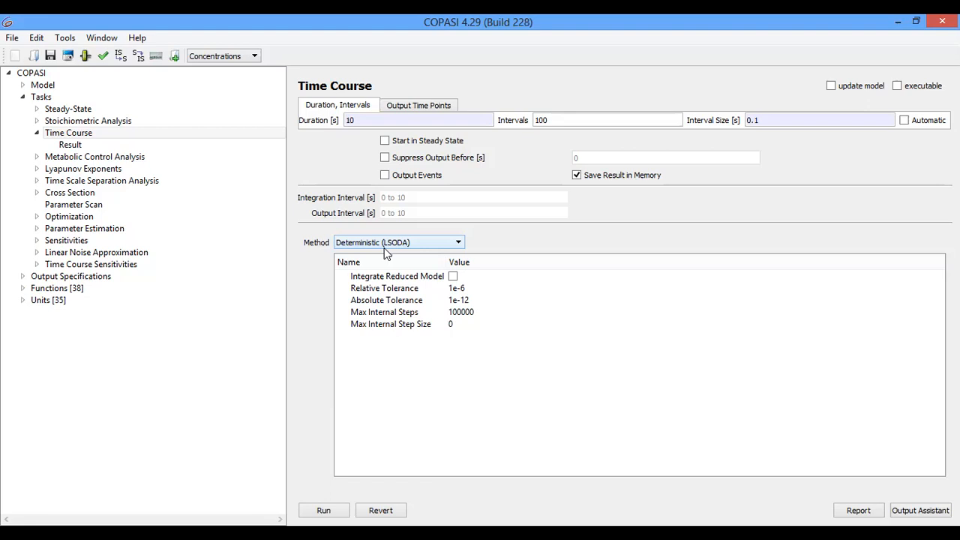
Expand the Output Specifications to review the plots and report templates entries.
{"action": "left_click", "coordinate": [23, 277]}
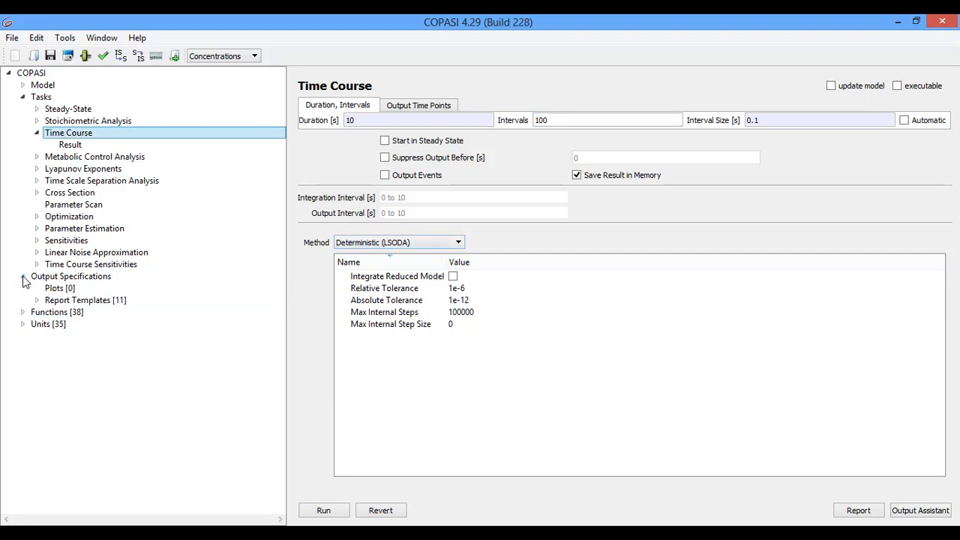
{"action": "left_click", "coordinate": [88, 277]}
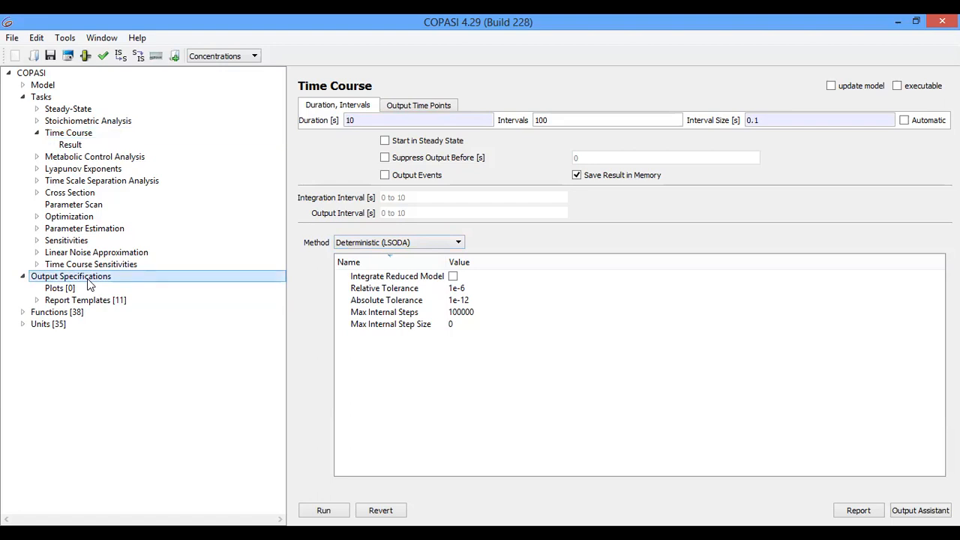
{"action": "double_click", "coordinate": [88, 278]}
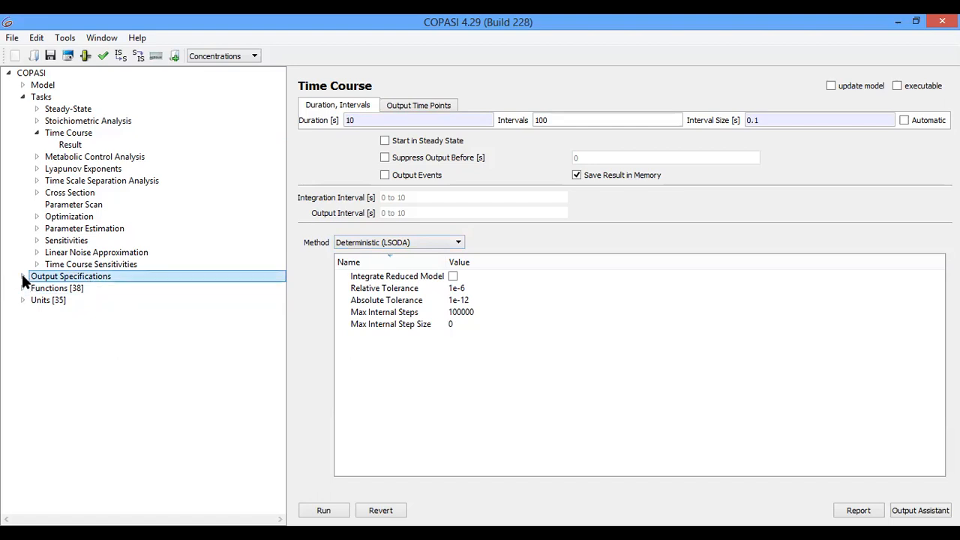
{"action": "double_click", "coordinate": [65, 279]}
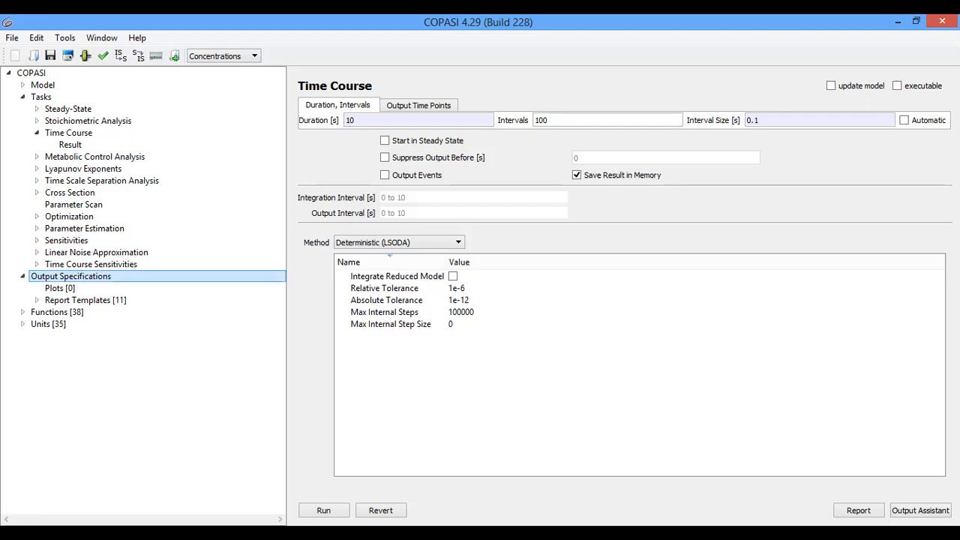
Create a Concentrations, Volumes, and Global Quantity Values plot with the Output Assistant and expand the list of plots.
{"action": "left_click", "coordinate": [920, 510]}
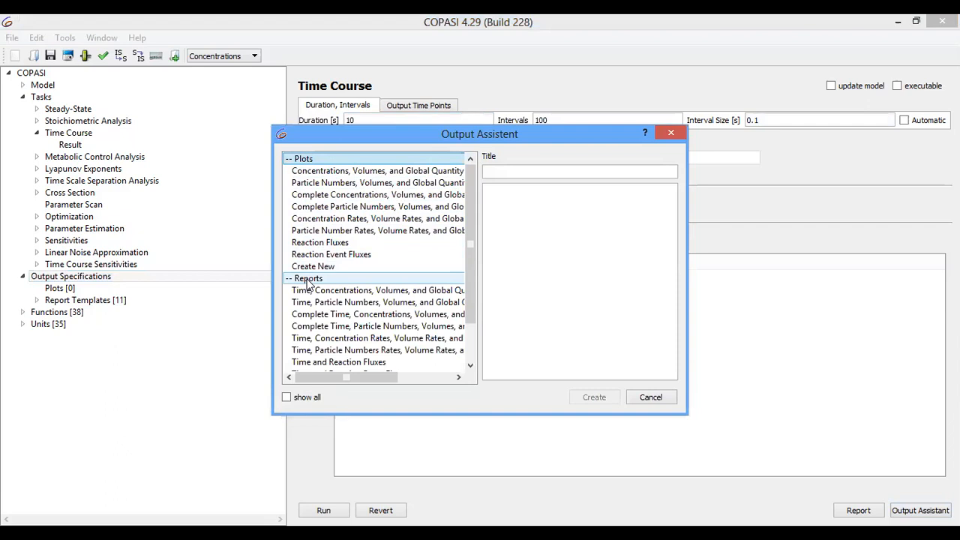
{"action": "left_click", "coordinate": [332, 174]}
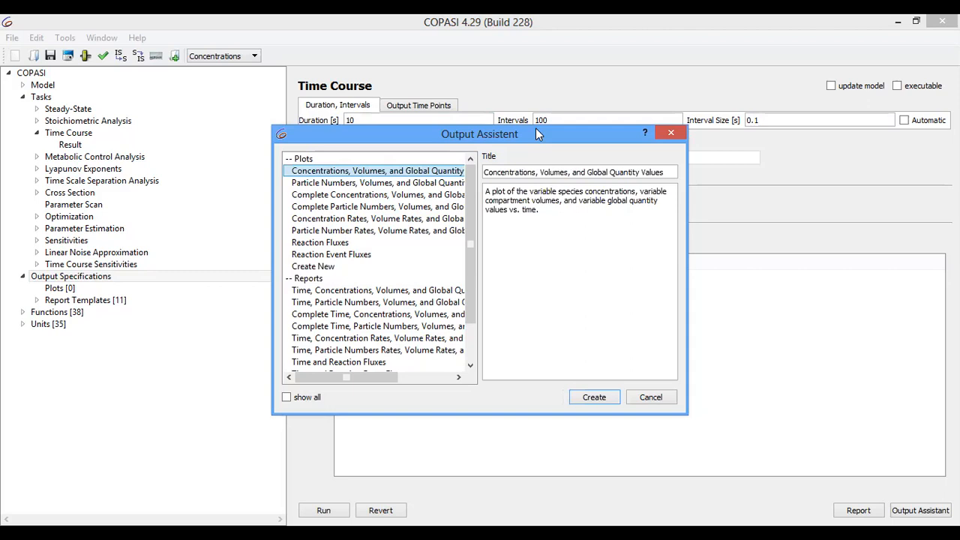
{"action": "left_click_drag", "start_coordinate": [536, 133], "coordinate": [534, 71]}
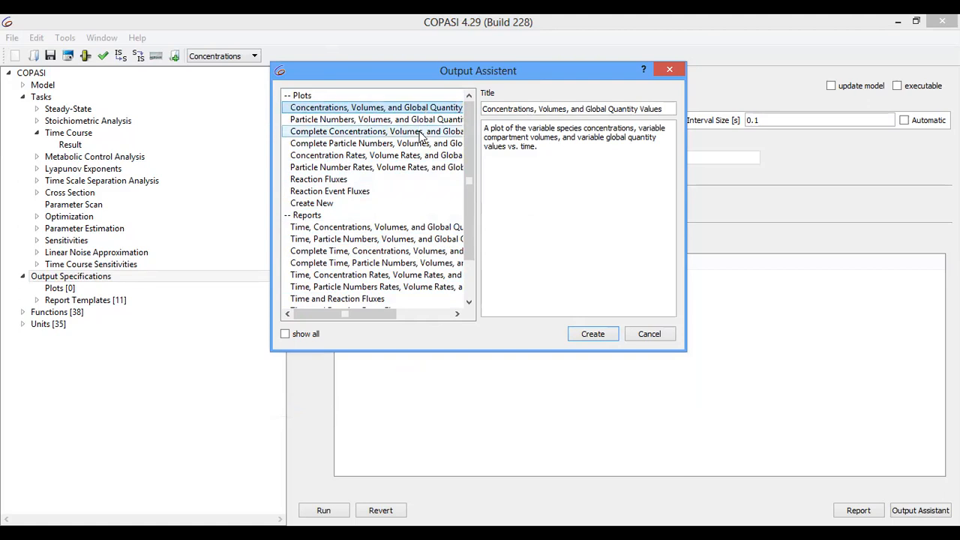
{"action": "left_click", "coordinate": [592, 335]}
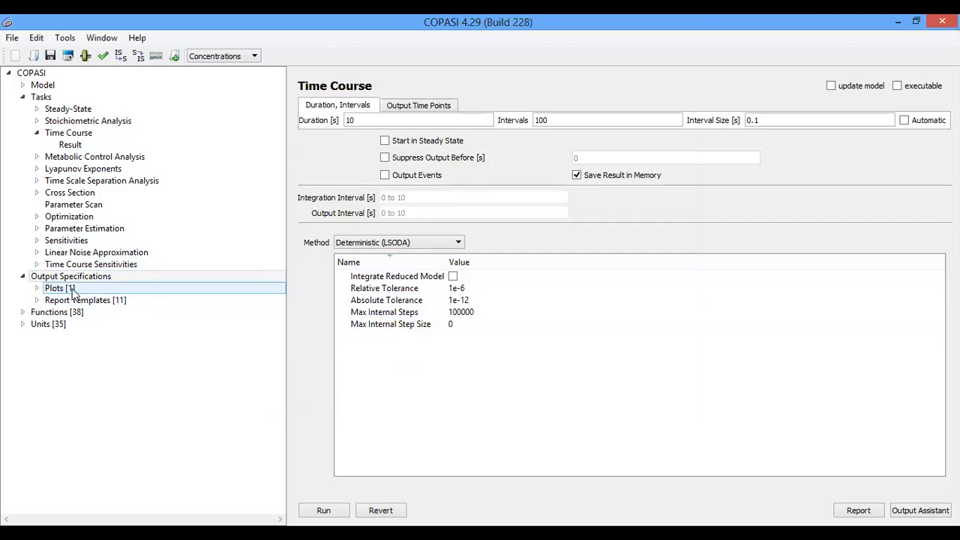
{"action": "left_click", "coordinate": [37, 288]}
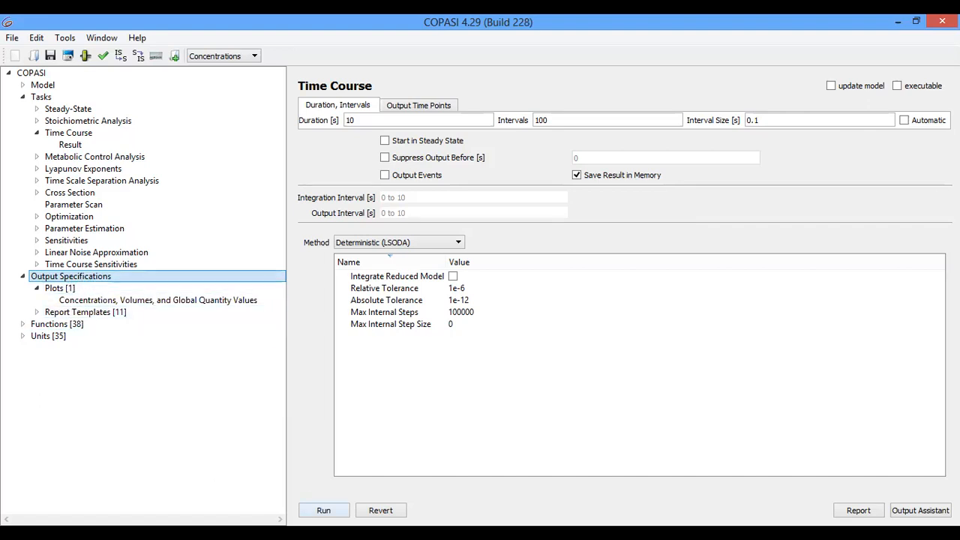
Run the 10 s time course, examine the S1 and S2 concentration curves and close the plot window.
{"action": "left_click", "coordinate": [324, 509]}
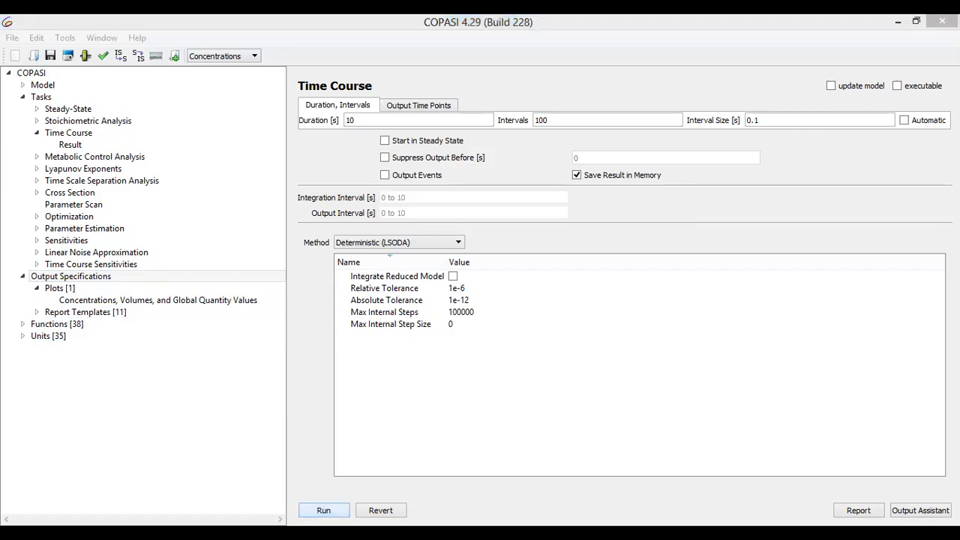
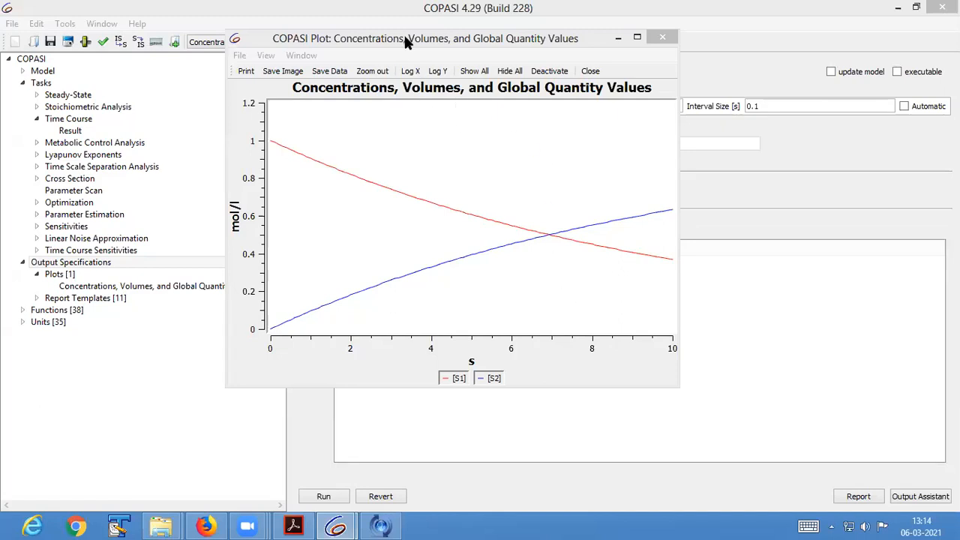
{"action": "left_click", "coordinate": [405, 41]}
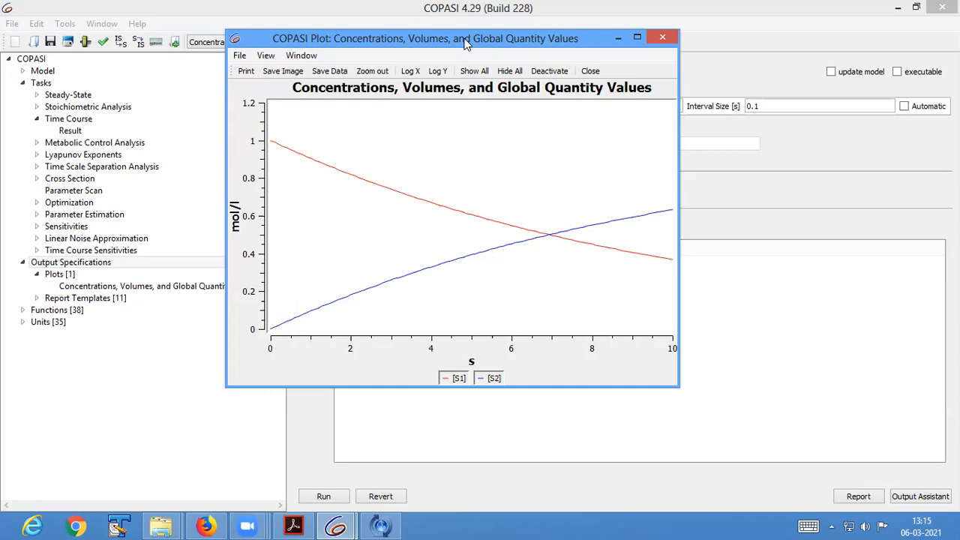
{"action": "left_click_drag", "start_coordinate": [465, 44], "coordinate": [477, 62]}
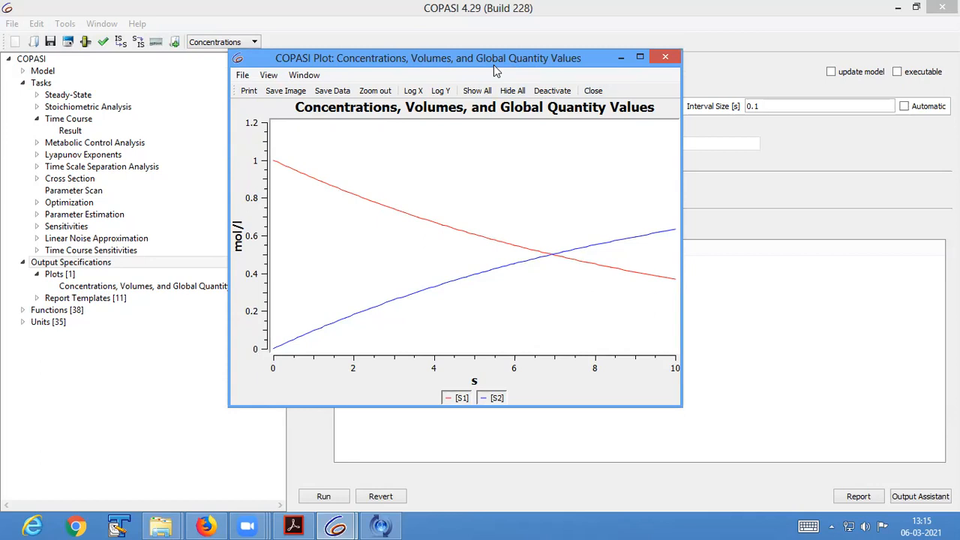
{"action": "left_click_drag", "start_coordinate": [493, 64], "coordinate": [577, 176]}
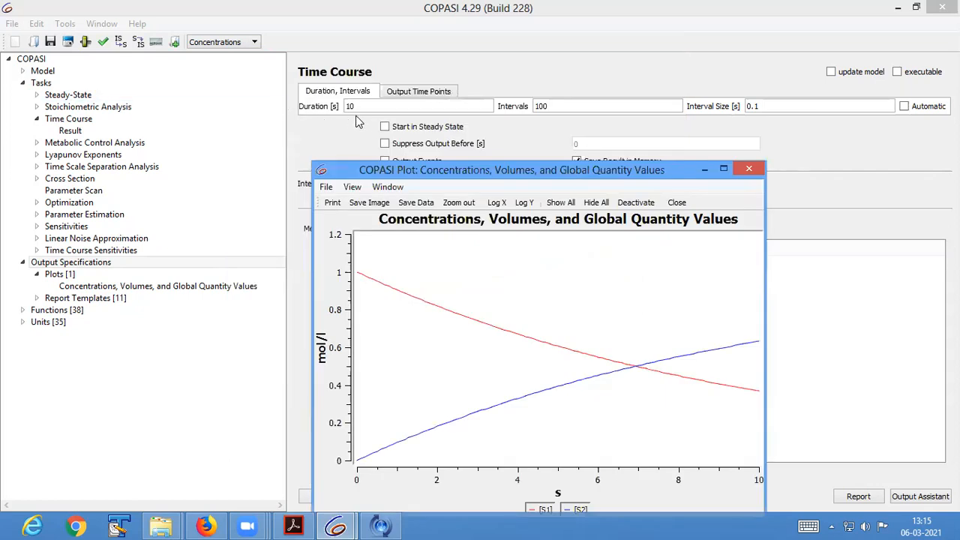
{"action": "left_click", "coordinate": [749, 169]}
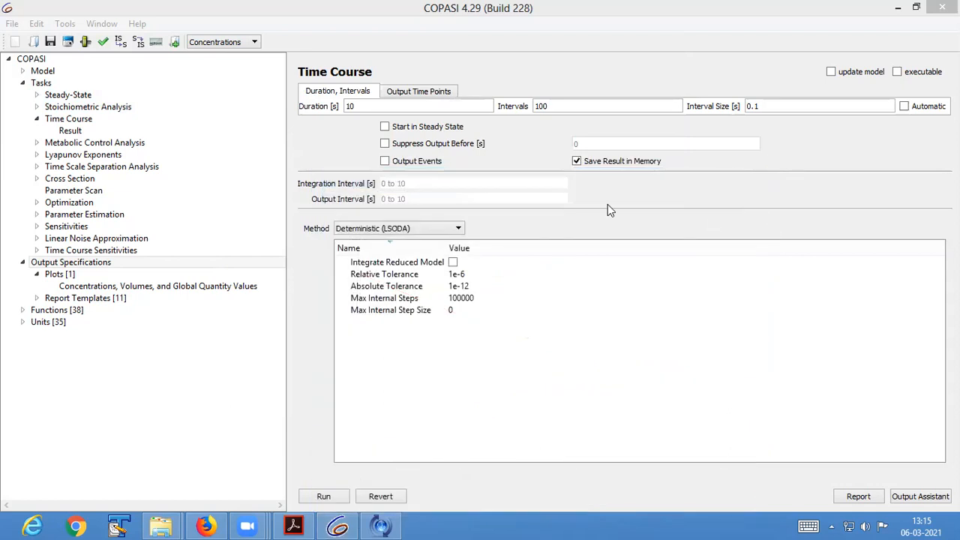
Set the time course duration to 100 s with 1000 intervals of 0.1 s and run the simulation.
{"action": "left_click", "coordinate": [370, 106]}
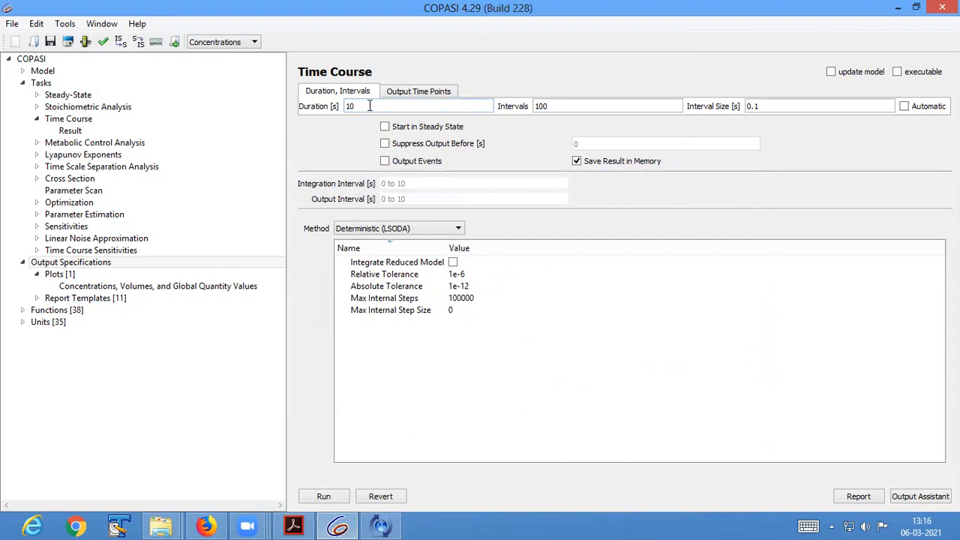
{"action": "type", "text": "0"}
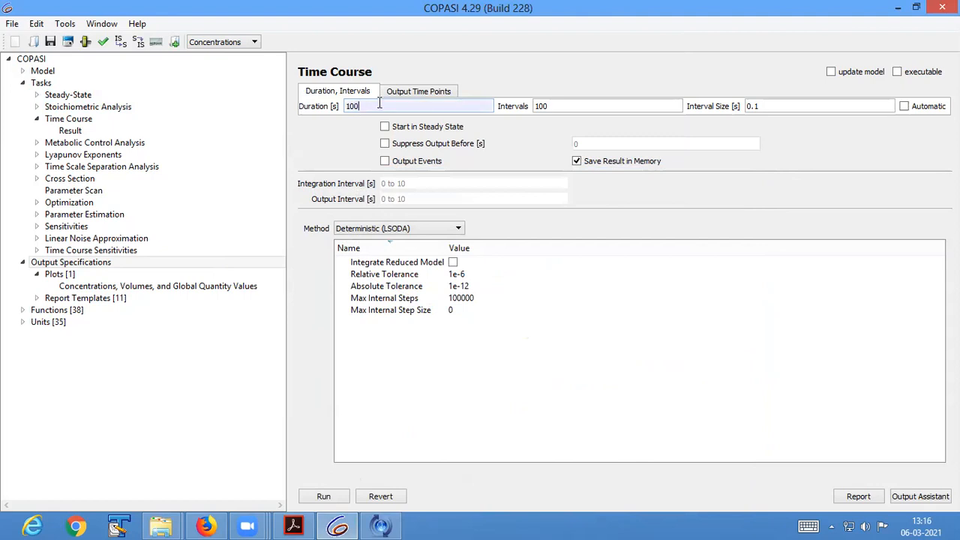
{"action": "left_click", "coordinate": [553, 106]}
{"action": "type", "text": "0"}
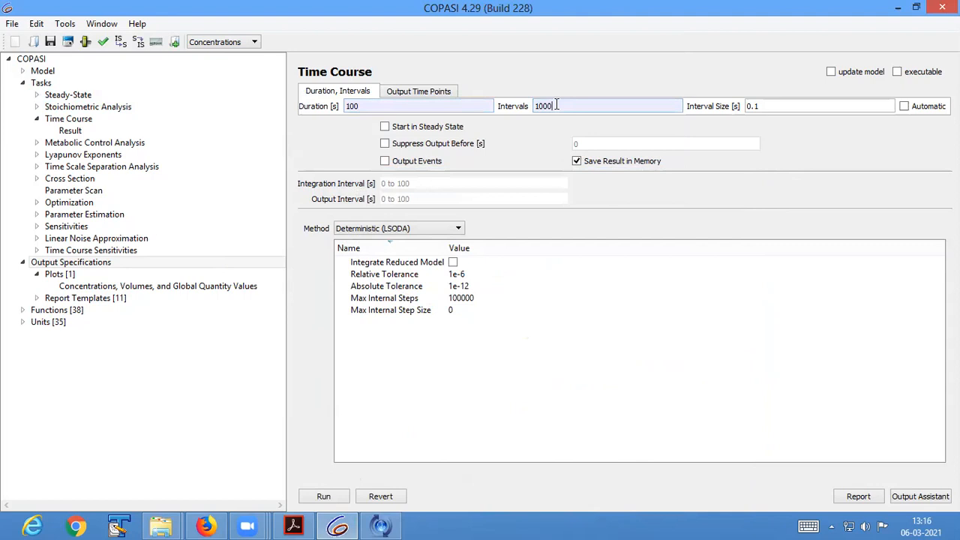
{"action": "left_click", "coordinate": [765, 105]}
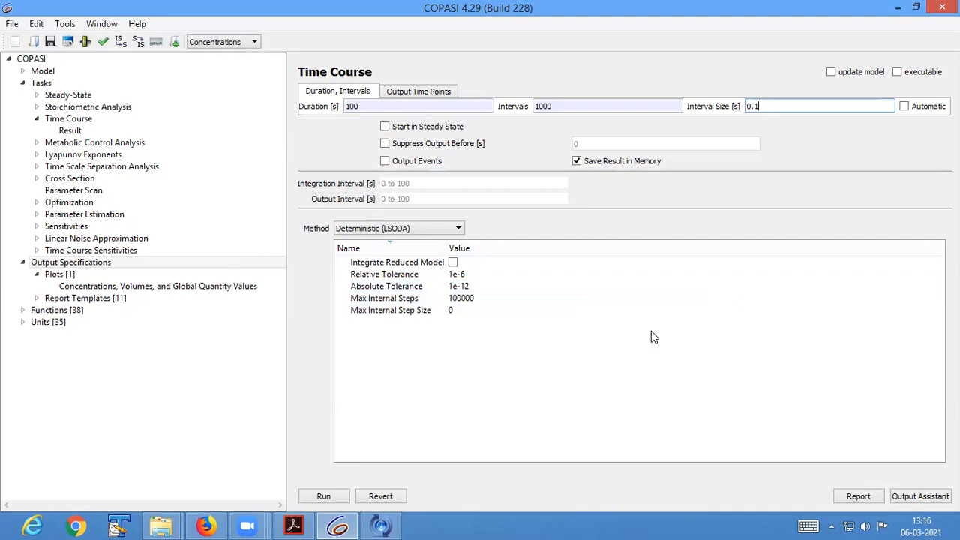
{"action": "left_click", "coordinate": [324, 496]}
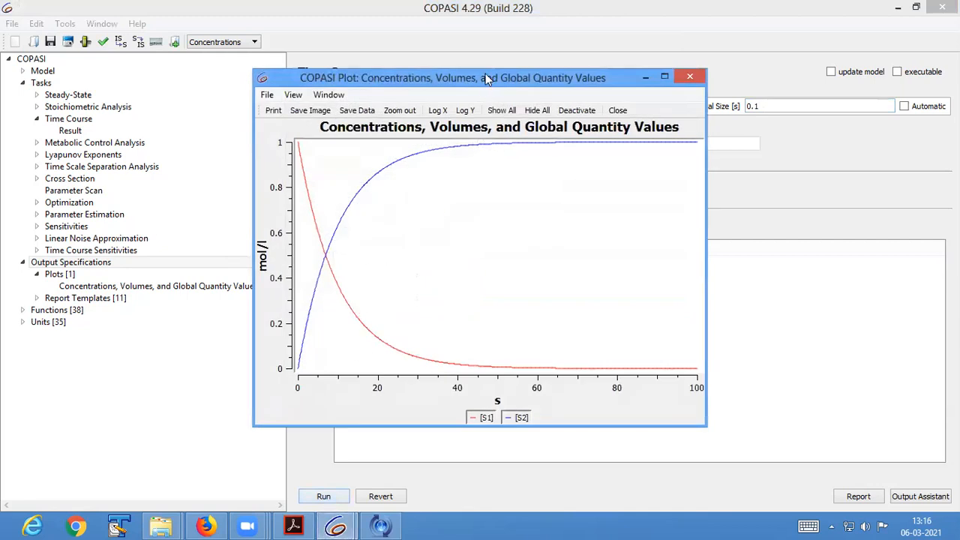
Reposition the plot window and examine the S1 and S2 concentration curves over 100 s.
{"action": "left_click_drag", "start_coordinate": [486, 84], "coordinate": [497, 36]}
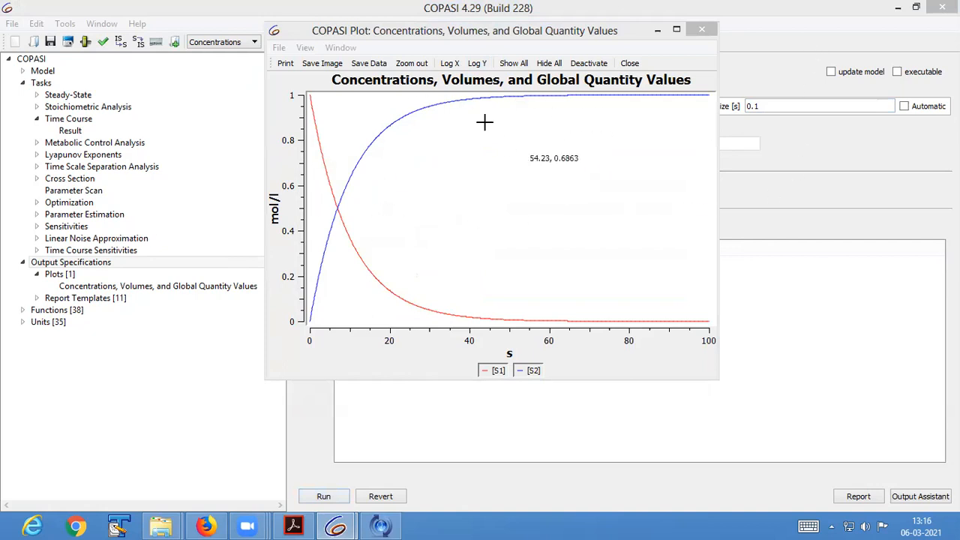
{"action": "left_click", "coordinate": [513, 31]}
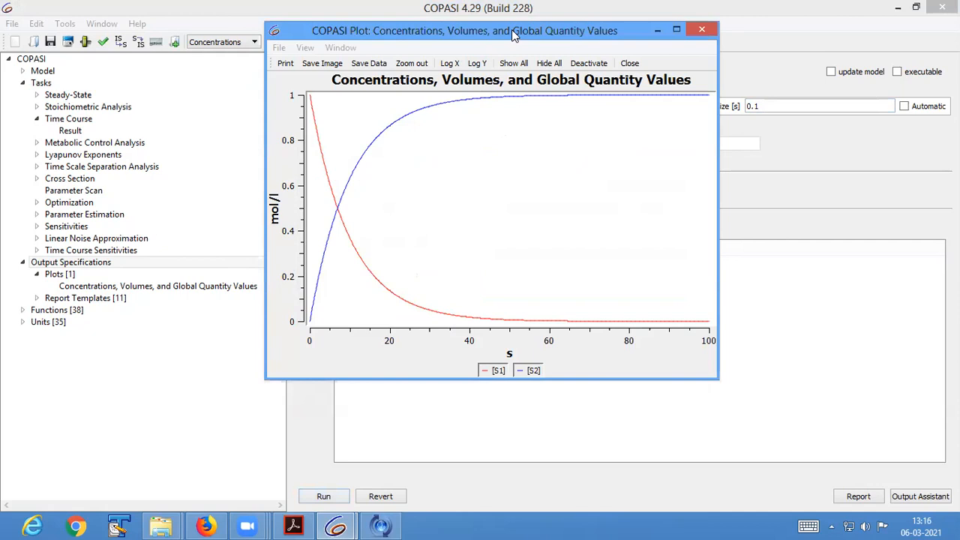
{"action": "left_click_drag", "start_coordinate": [513, 33], "coordinate": [523, 57]}
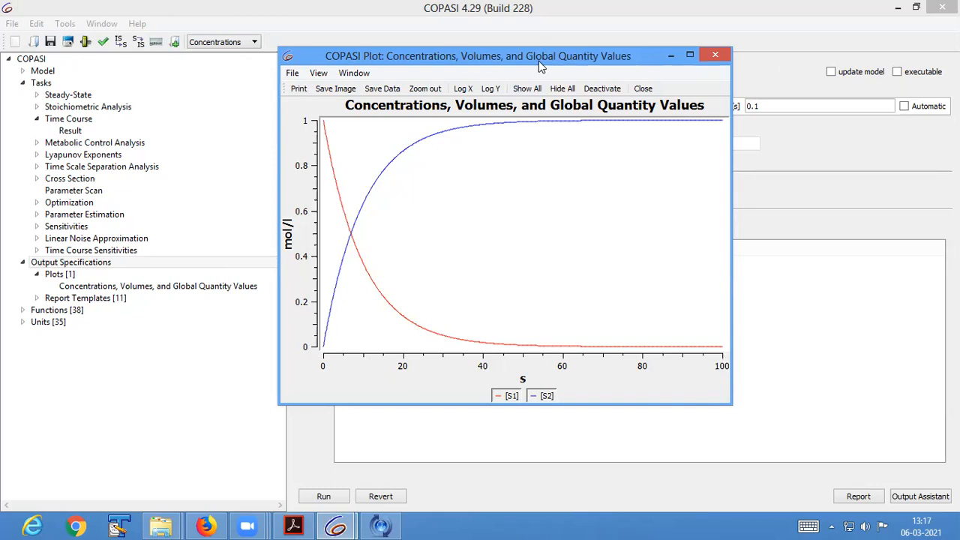
{"action": "left_click_drag", "start_coordinate": [527, 58], "coordinate": [476, 41]}
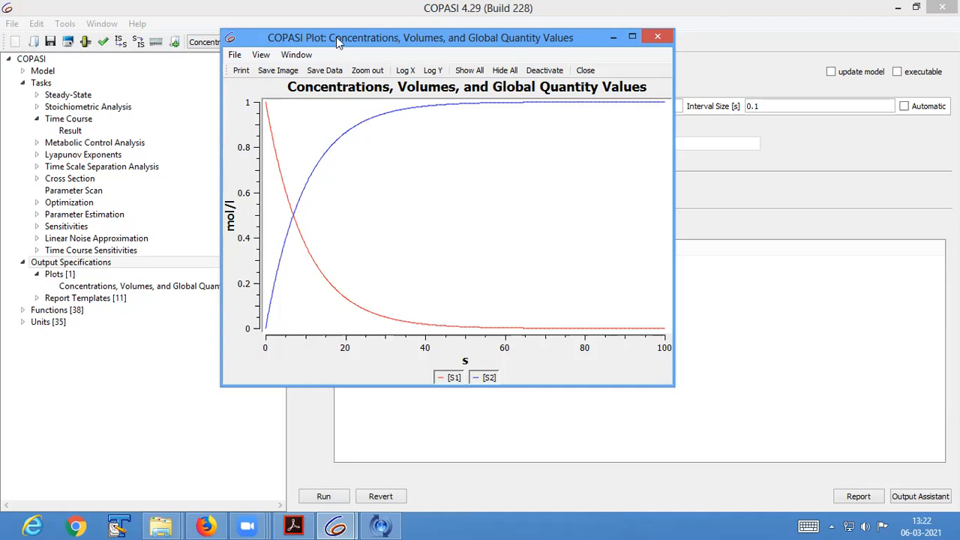
Review the plot's file commands and the Save Plot Data dialog, and leave without saving.
{"action": "left_click", "coordinate": [234, 56]}
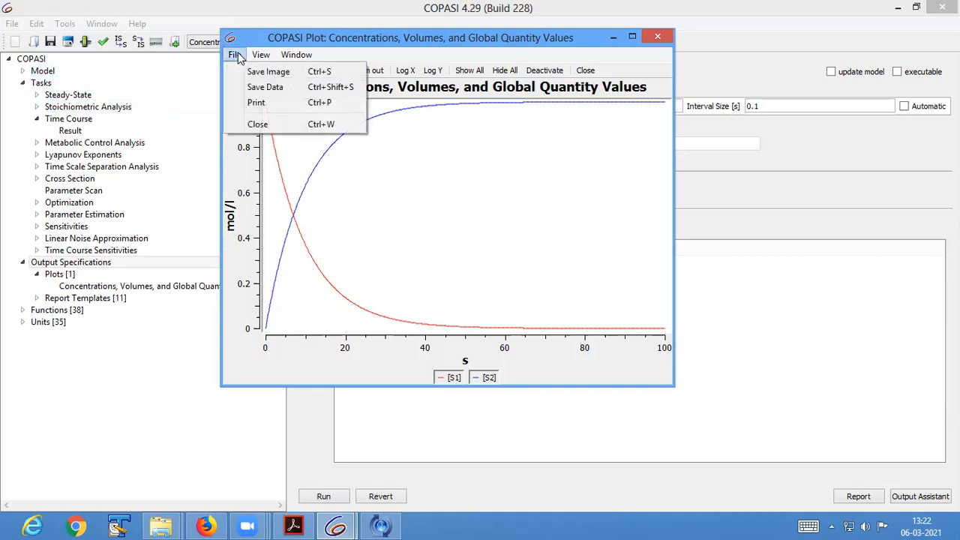
{"action": "left_click", "coordinate": [261, 87]}
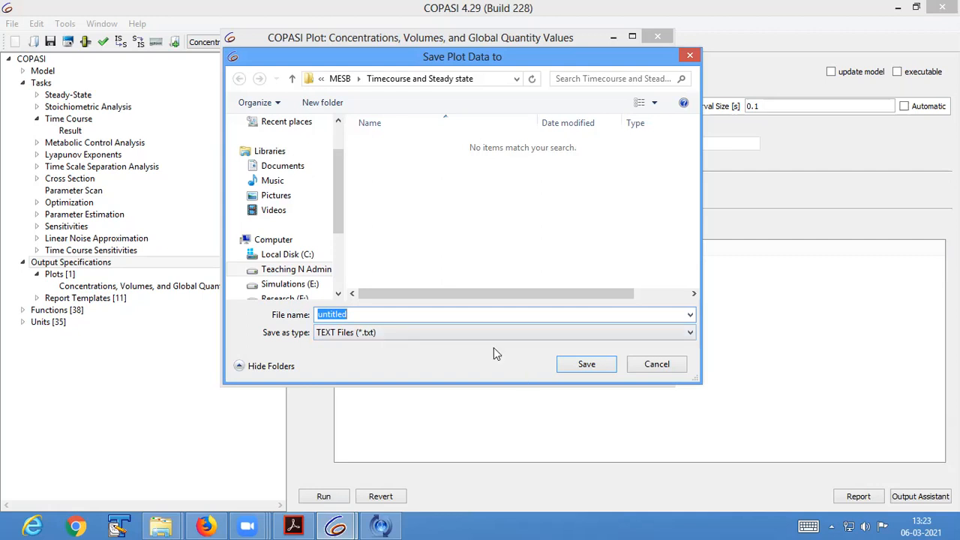
{"action": "left_click", "coordinate": [651, 365]}
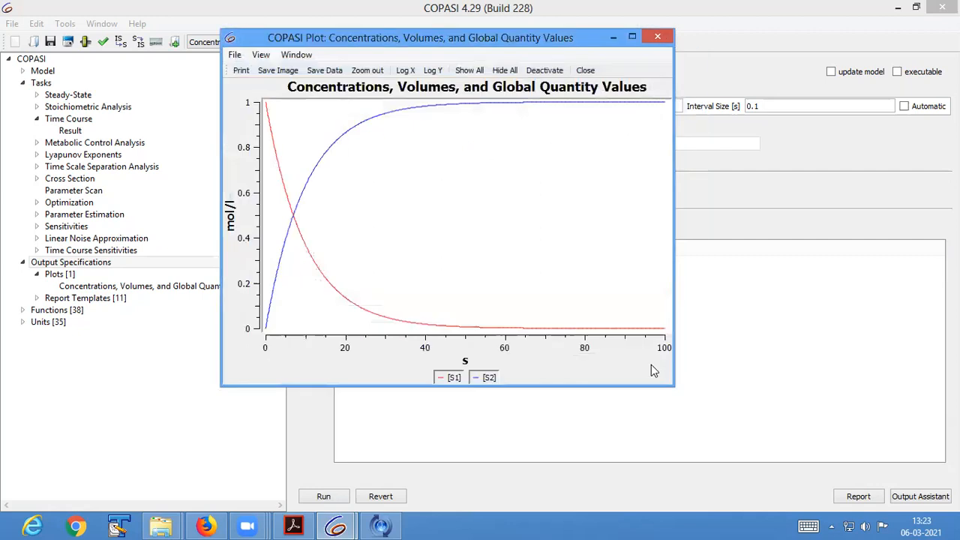
Look through the available report templates, collapse their list and bring the concentrations plot window back to the front.
{"action": "left_click", "coordinate": [81, 299]}
{"action": "left_click", "coordinate": [36, 298]}
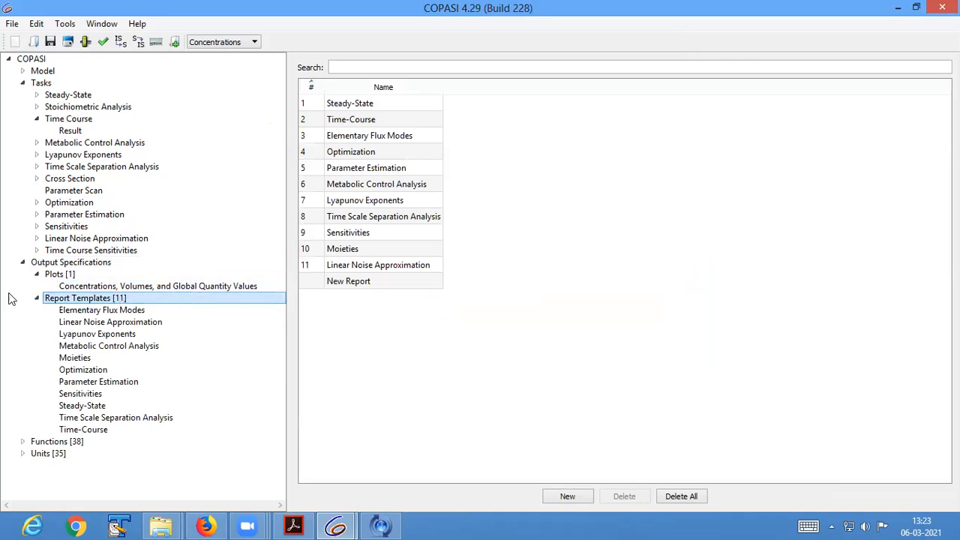
{"action": "left_click", "coordinate": [37, 298]}
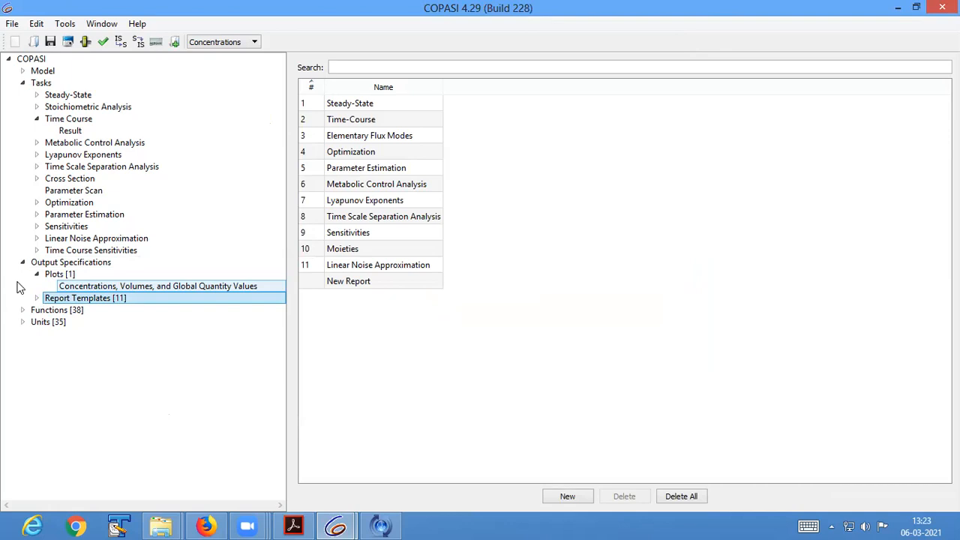
{"action": "left_click", "coordinate": [335, 526]}
{"action": "left_click", "coordinate": [417, 470]}
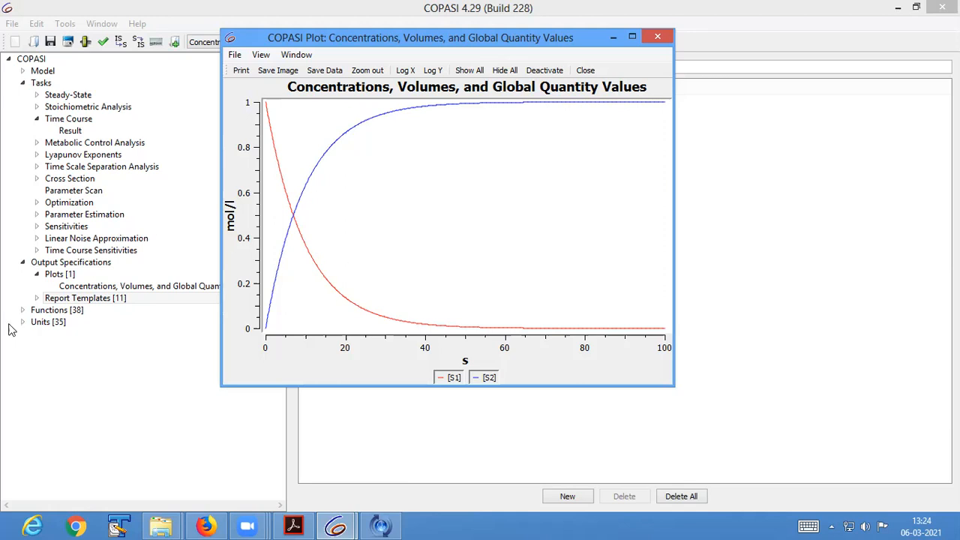
Check the Parameter Estimation task's subentries, bring back the concentrations plot to examine it and close its window.
{"action": "left_click", "coordinate": [37, 214]}
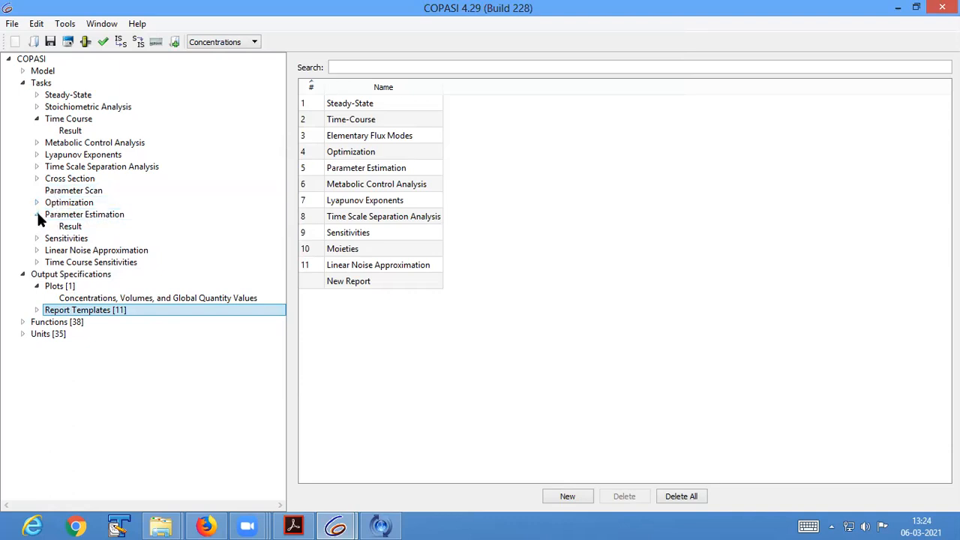
{"action": "left_click", "coordinate": [37, 214]}
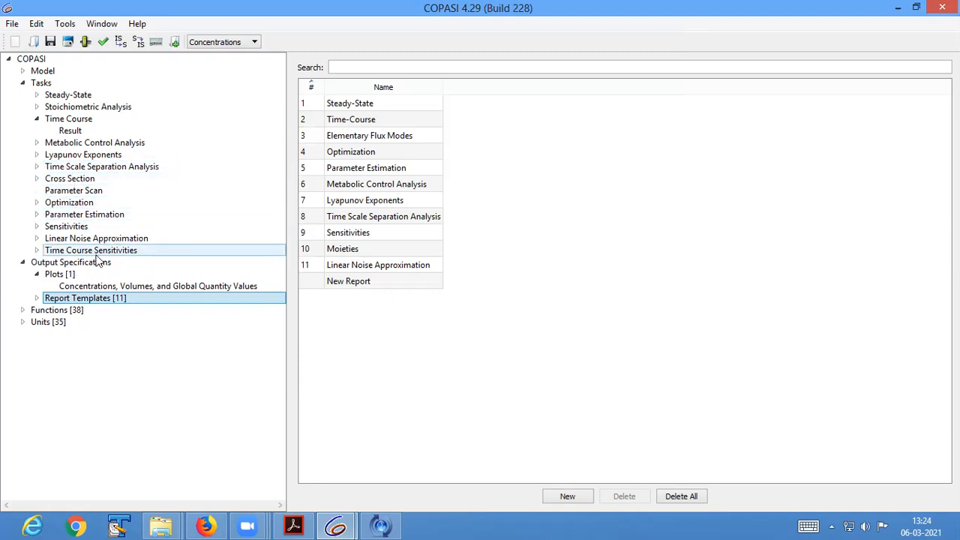
{"action": "left_click", "coordinate": [346, 524]}
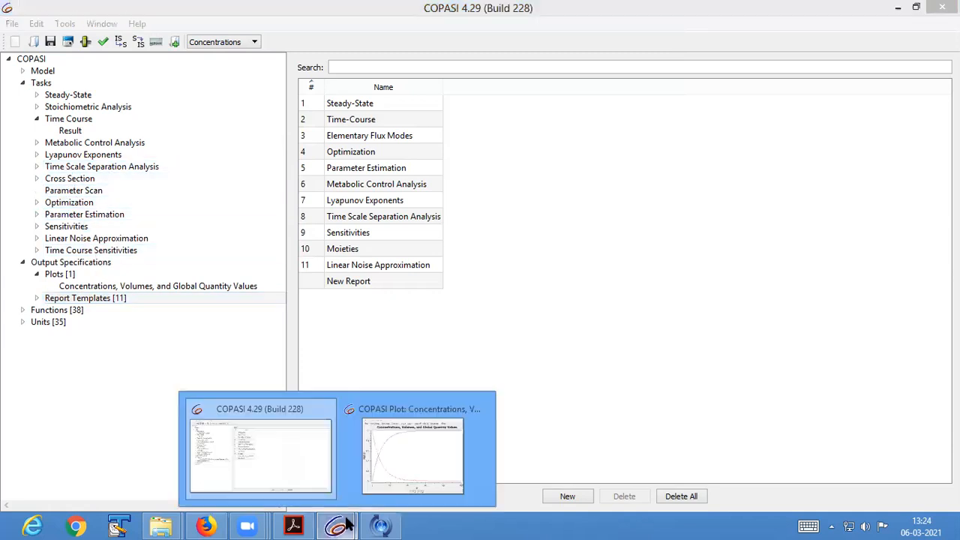
{"action": "left_click", "coordinate": [413, 456]}
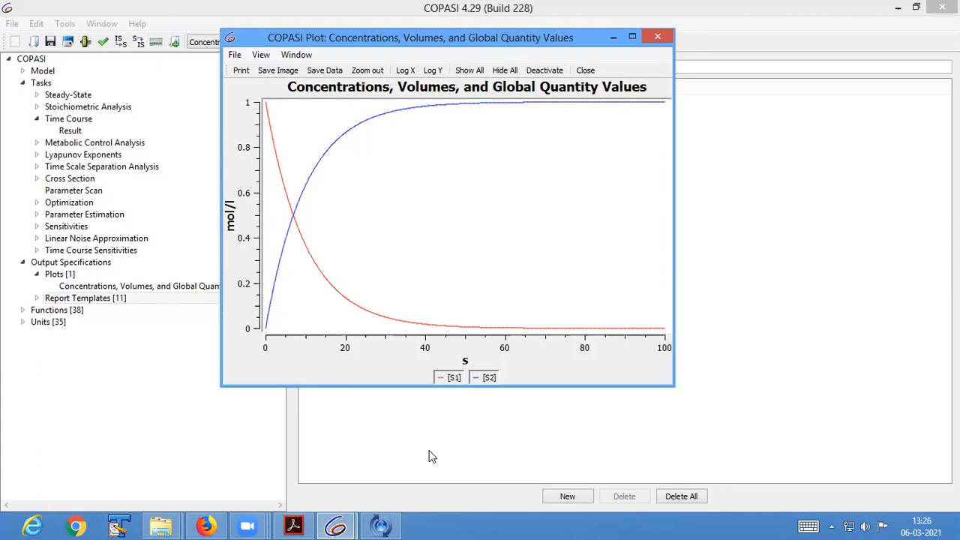
{"action": "left_click_drag", "start_coordinate": [368, 47], "coordinate": [370, 102]}
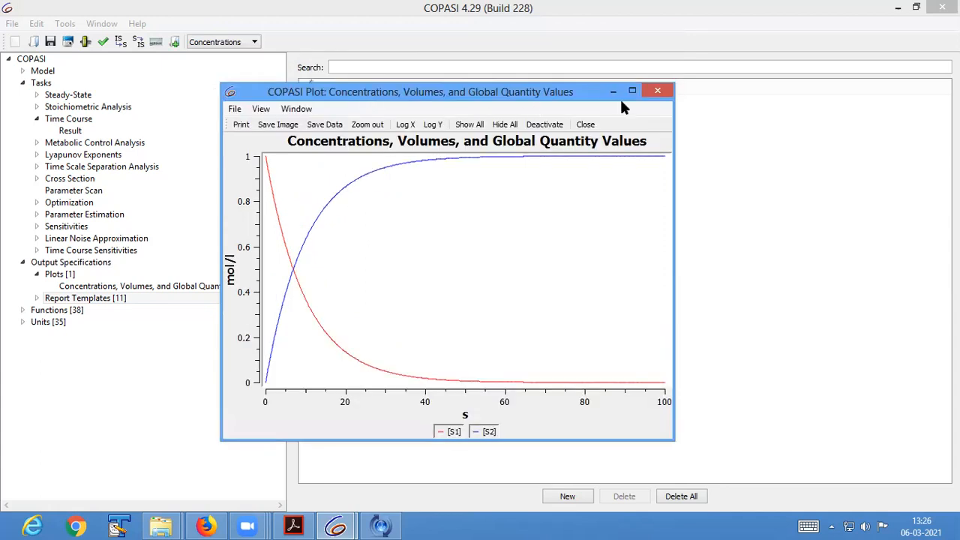
{"action": "left_click", "coordinate": [661, 95]}
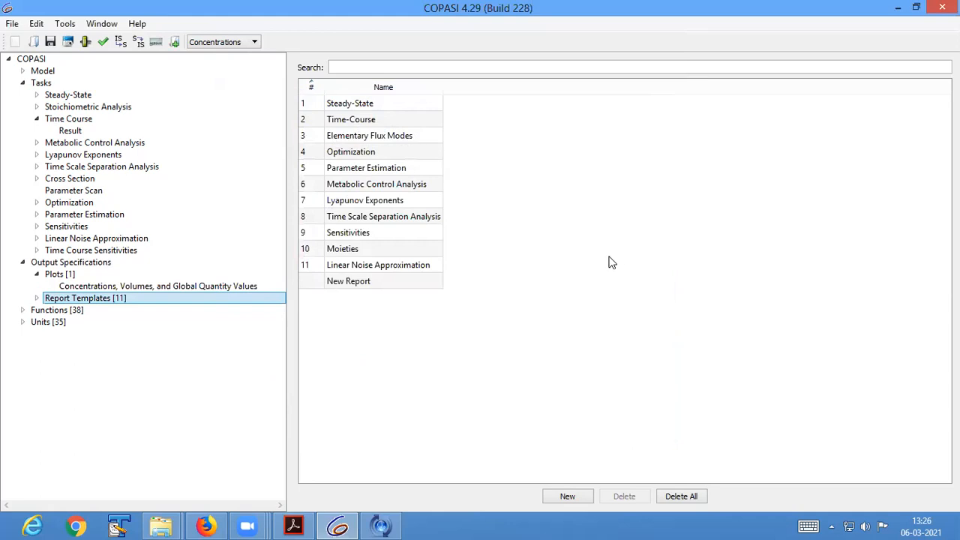
Review the main file commands and the Save As dialog for COPASI files, and leave without saving.
{"action": "left_click", "coordinate": [12, 25]}
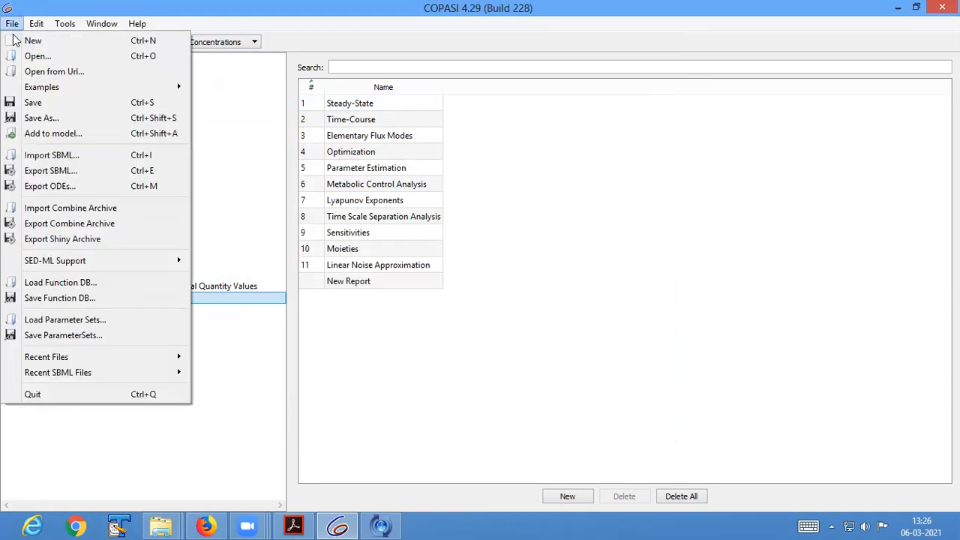
{"action": "left_click", "coordinate": [42, 118]}
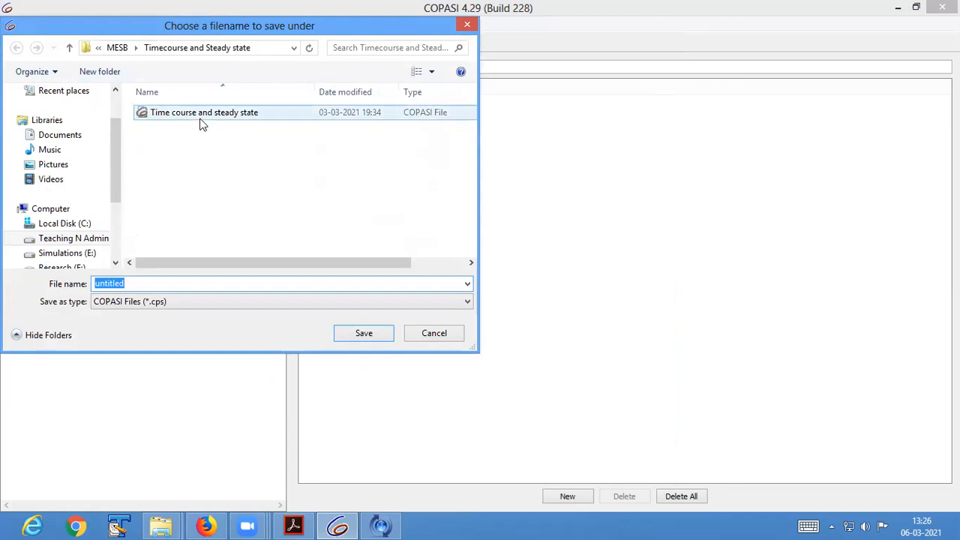
{"action": "left_click", "coordinate": [434, 334]}
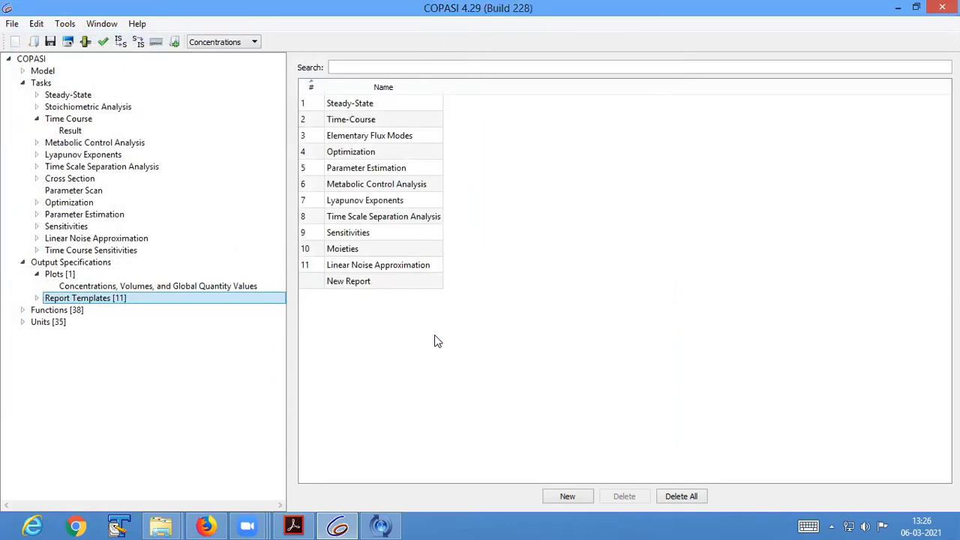